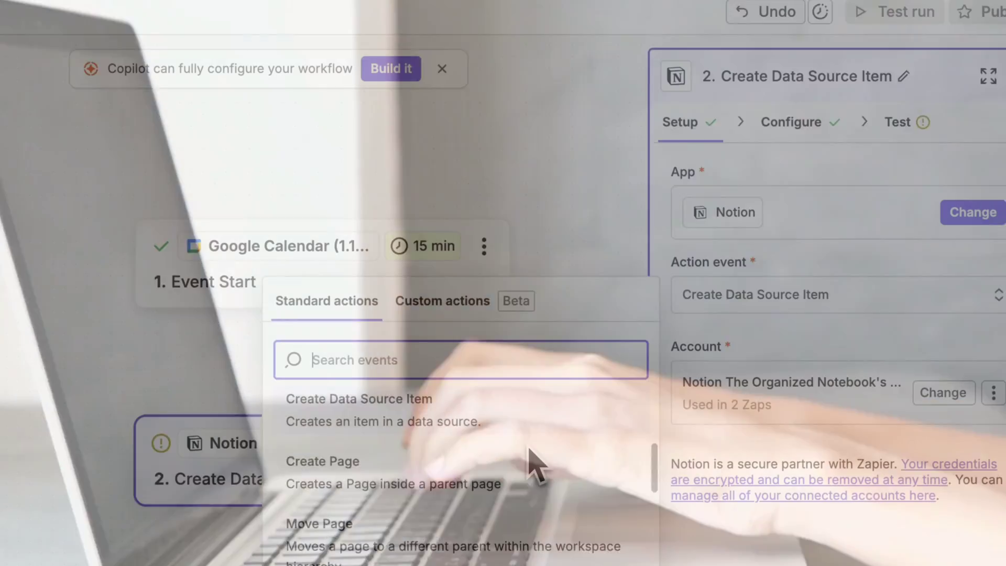
Browse the standard Notion action events available for step 2 of the Zap.
{"action": "scroll", "coordinate": [530, 462], "scroll_direction": "down", "scroll_amount": 10}
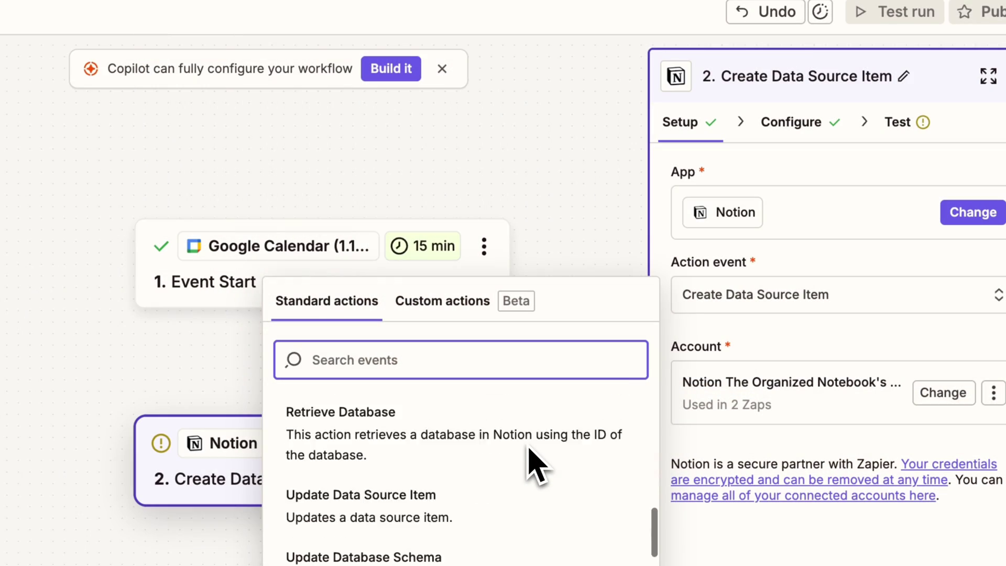
{"action": "left_click", "coordinate": [470, 315]}
{"action": "left_click", "coordinate": [349, 313]}
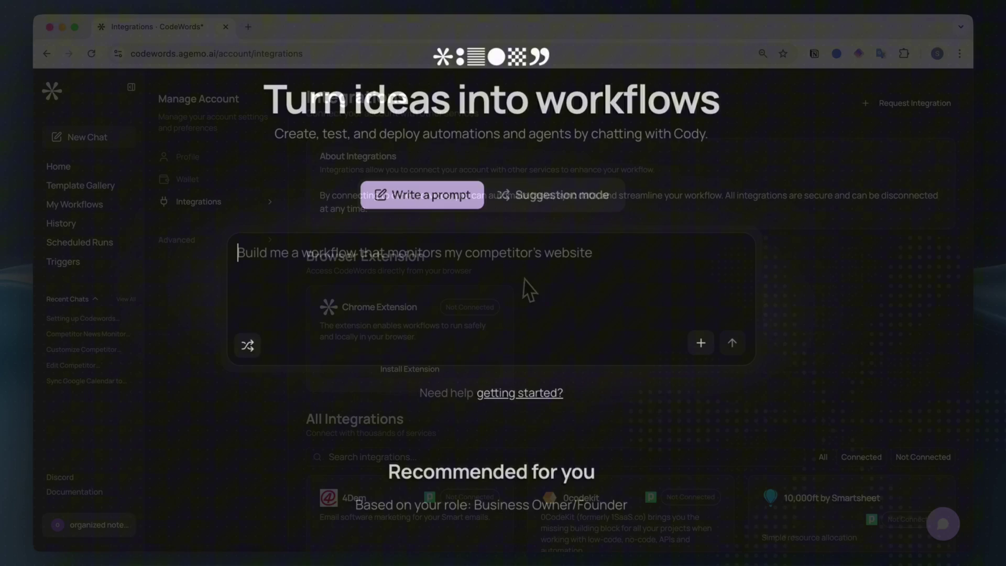
Switch to CodeWords and browse its All Integrations catalogue.
{"action": "scroll", "coordinate": [598, 356], "scroll_direction": "down", "scroll_amount": 5}
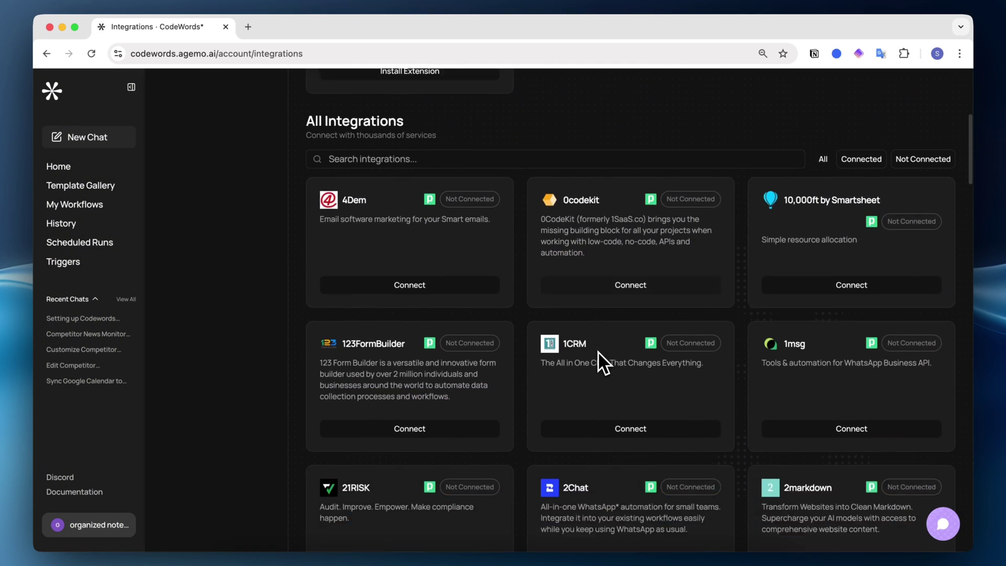
{"action": "scroll", "coordinate": [598, 351], "scroll_direction": "down", "scroll_amount": 7}
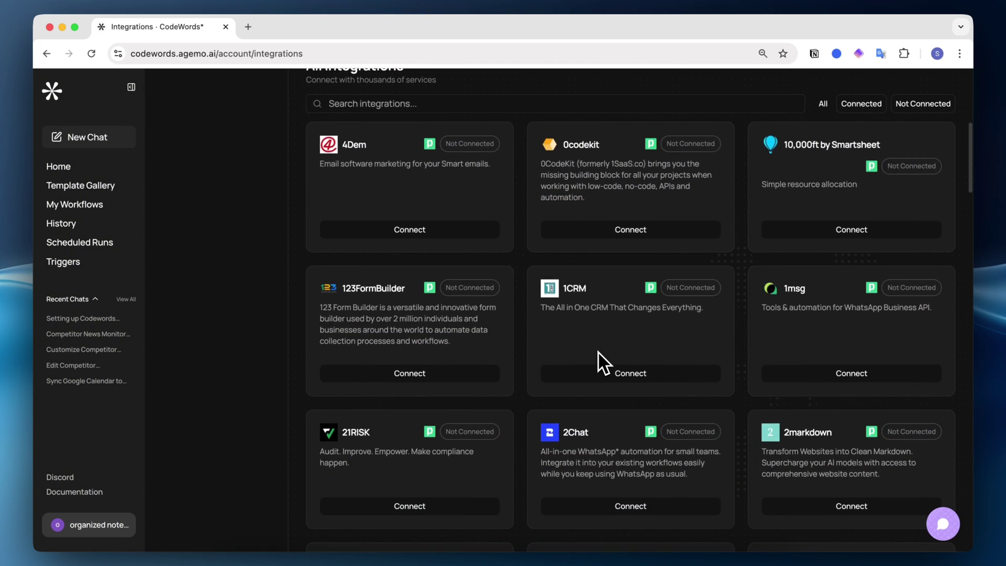
{"action": "scroll", "coordinate": [599, 351], "scroll_direction": "down", "scroll_amount": 6}
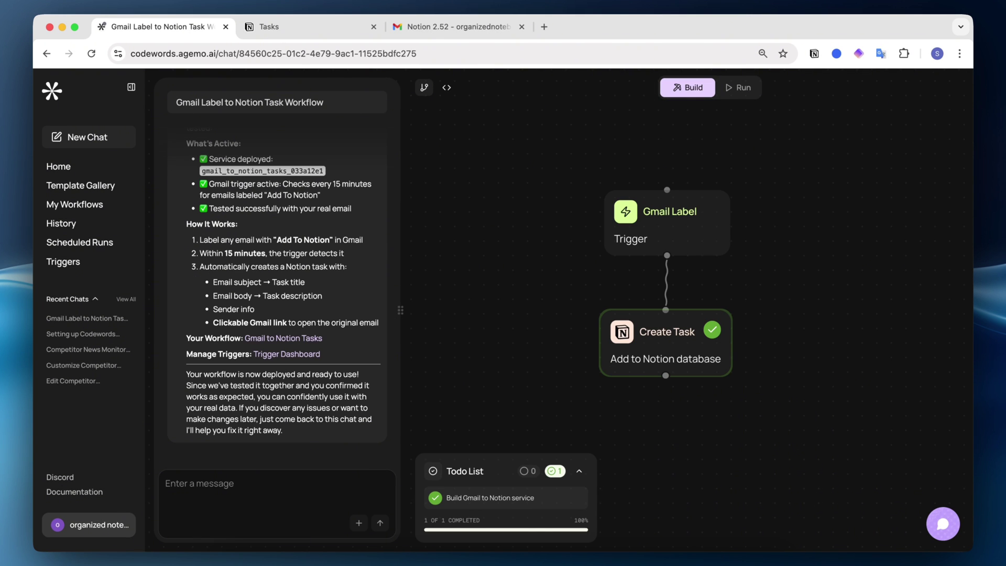
Check the Notion Tasks database, and inspect the details of the Gmail to Notion Tasks trigger in CodeWords.
{"action": "left_click", "coordinate": [306, 26]}
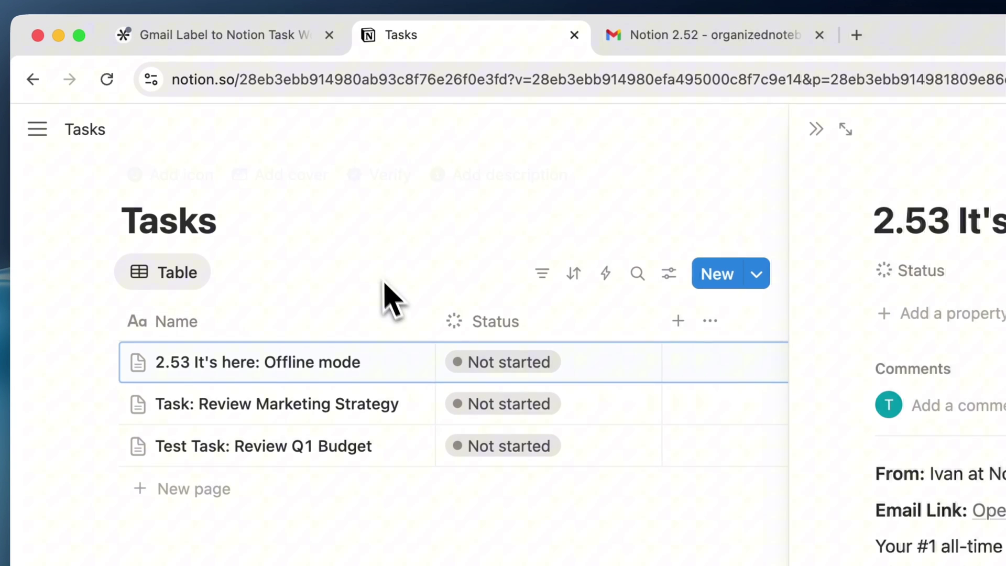
{"action": "left_click", "coordinate": [254, 37]}
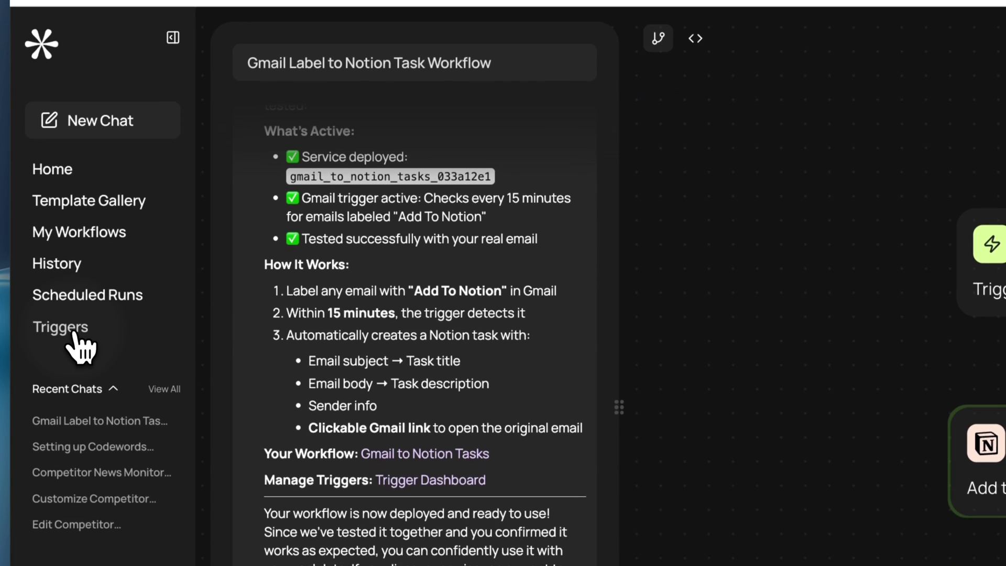
{"action": "left_click", "coordinate": [74, 430]}
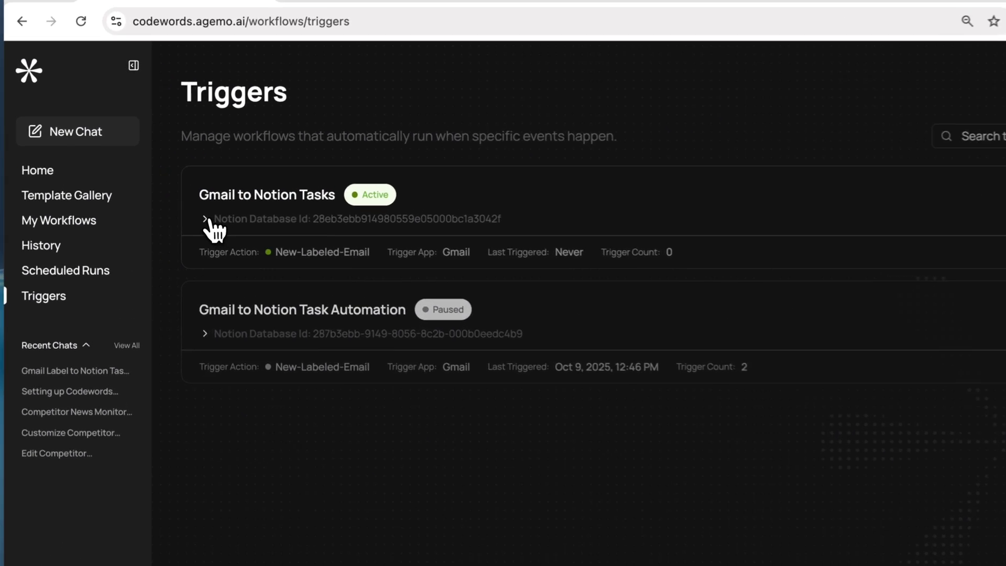
{"action": "left_click", "coordinate": [206, 219]}
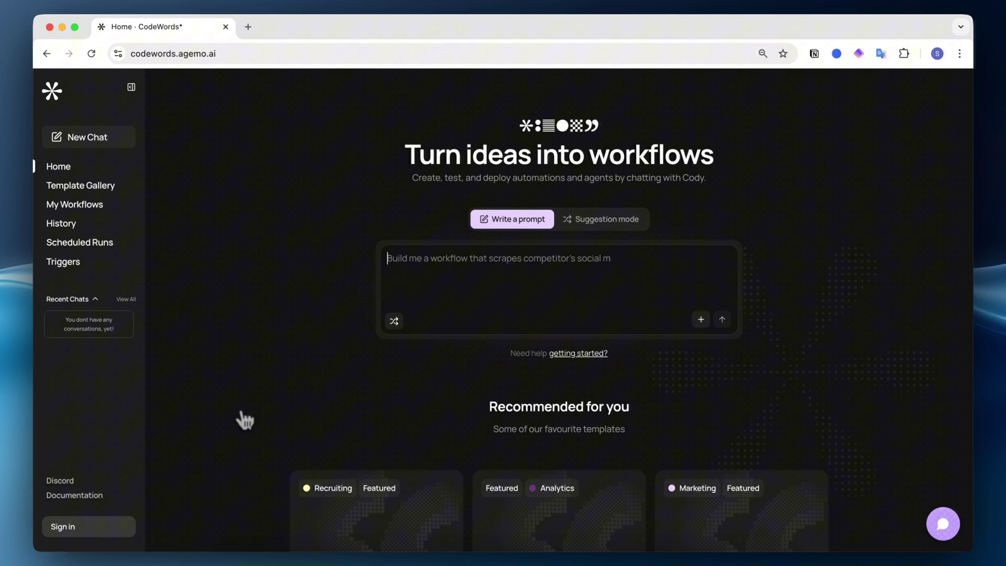
Open a new chat from the CodeWords site and return to the home page.
{"action": "left_click", "coordinate": [168, 54]}
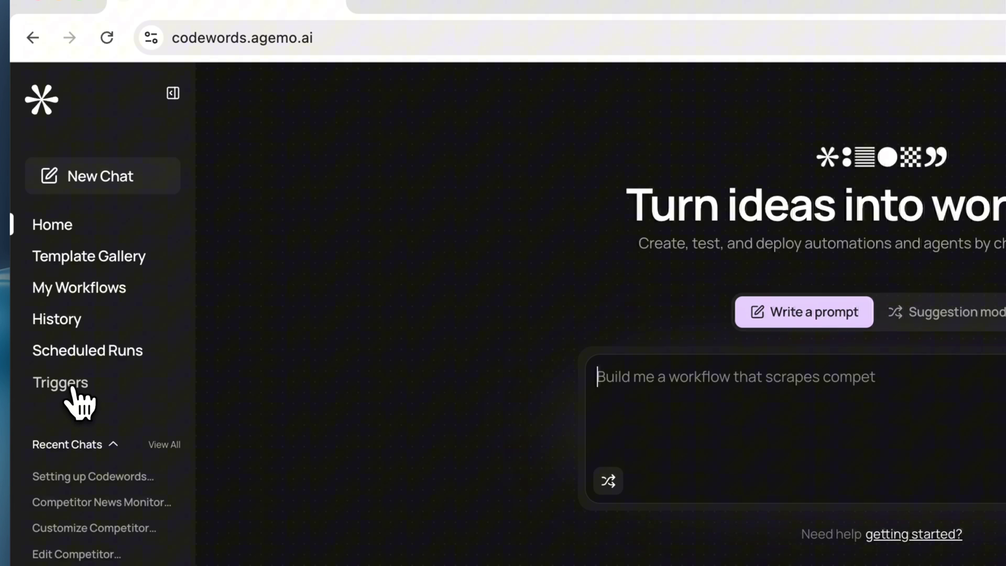
{"action": "left_click", "coordinate": [100, 179]}
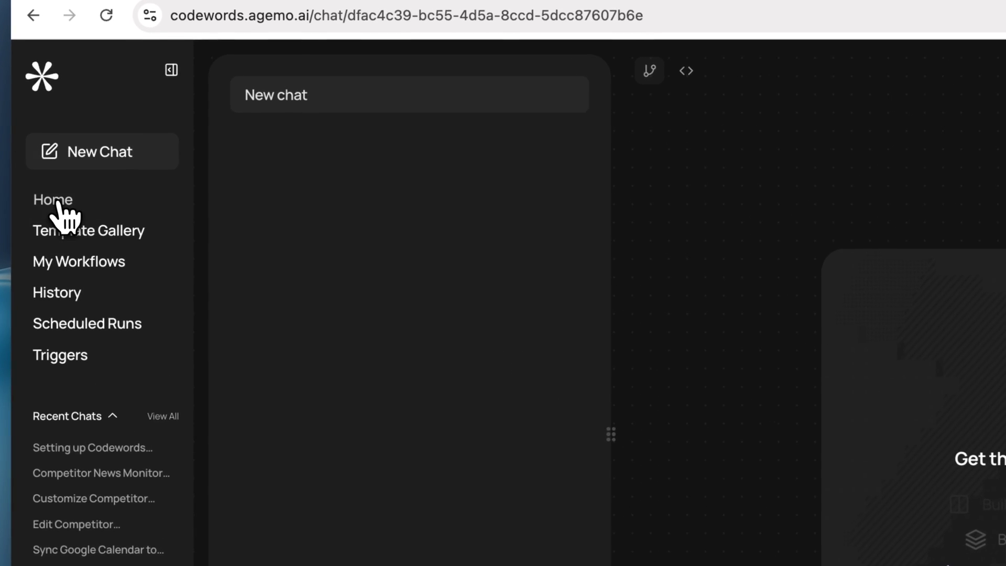
{"action": "left_click", "coordinate": [61, 167]}
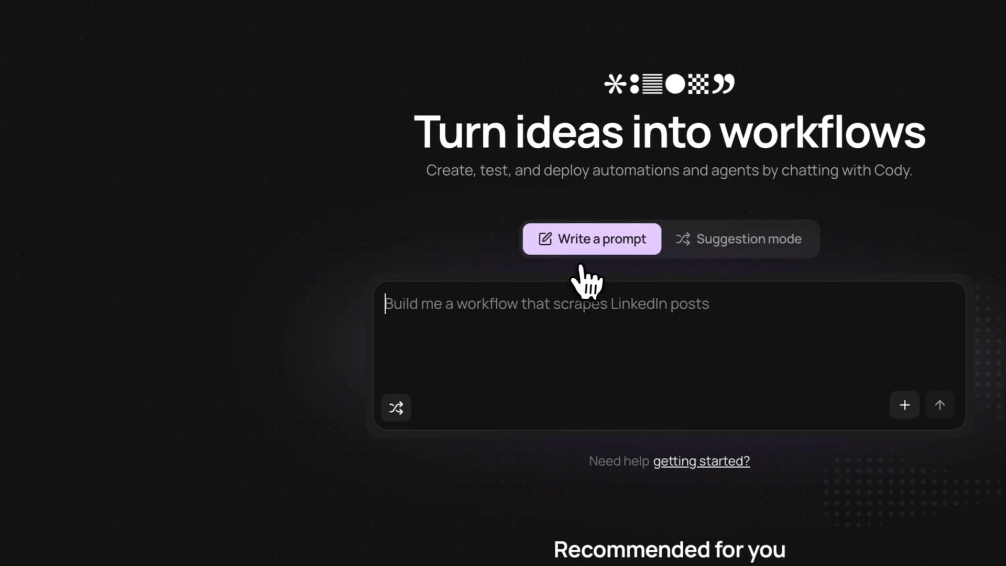
Examine the workflow sentence's verb options and blank fields in Suggestion mode, and return to Write a prompt.
{"action": "left_click", "coordinate": [750, 240]}
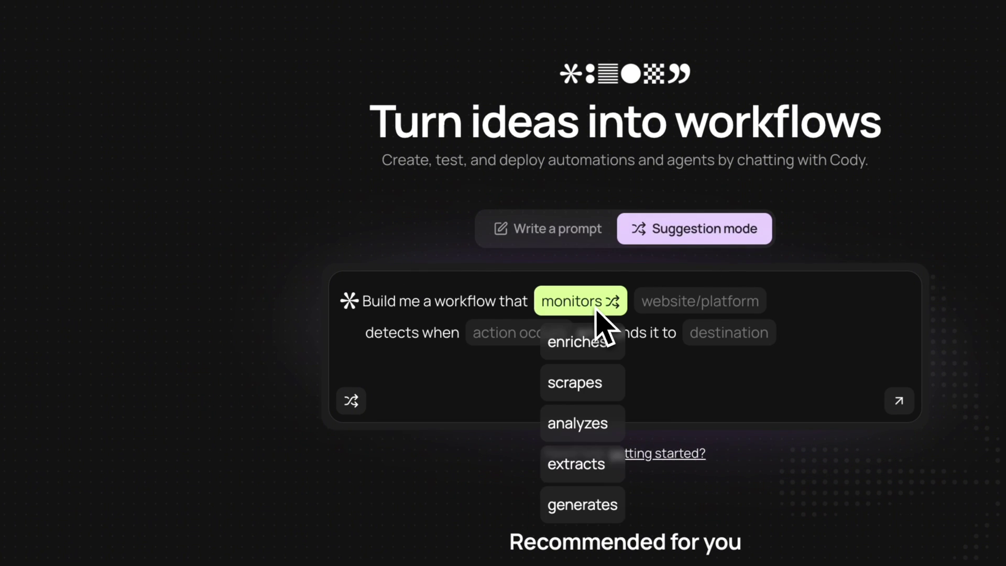
{"action": "mouse_move", "coordinate": [584, 301]}
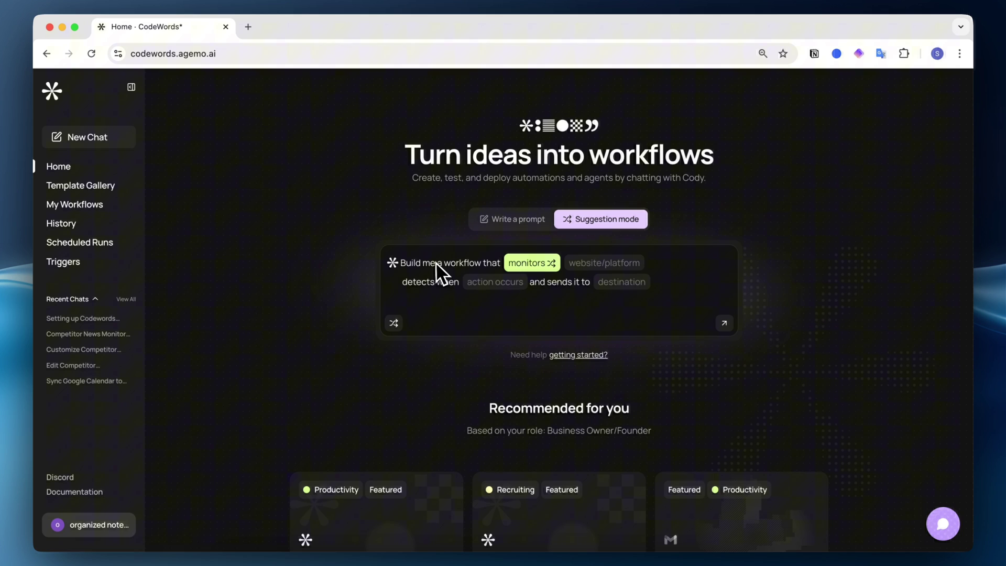
{"action": "mouse_move", "coordinate": [524, 267]}
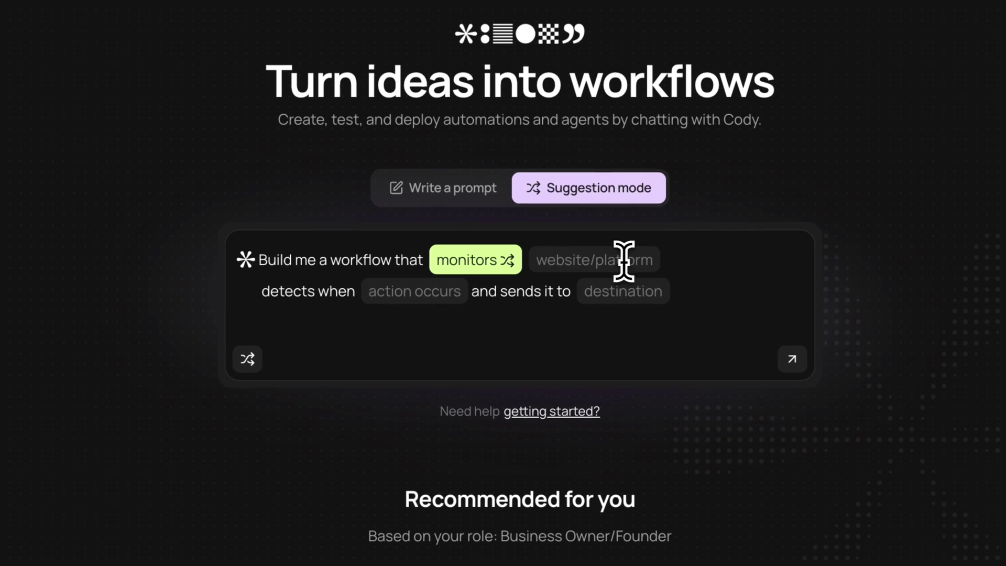
{"action": "left_click", "coordinate": [413, 287]}
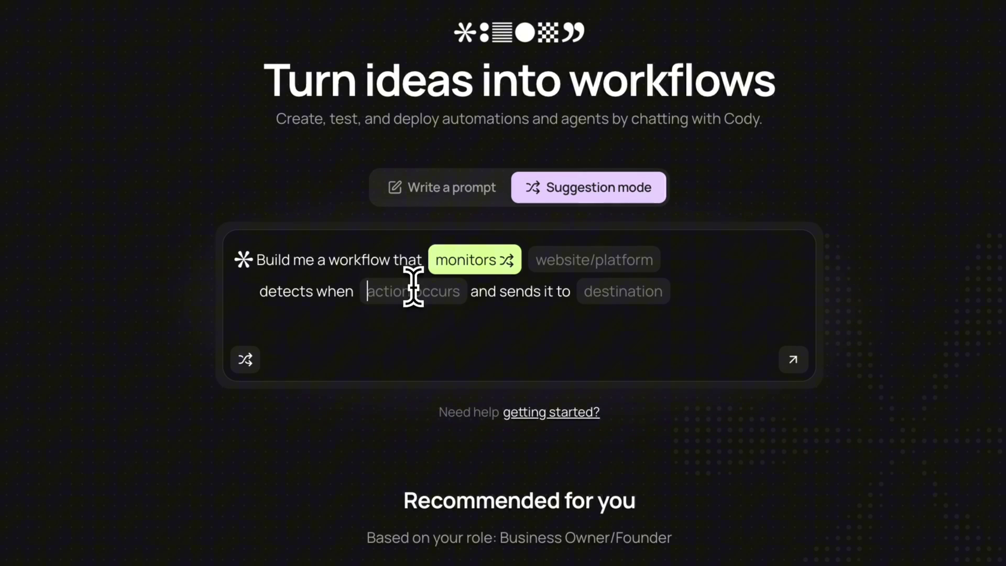
{"action": "left_click", "coordinate": [637, 292]}
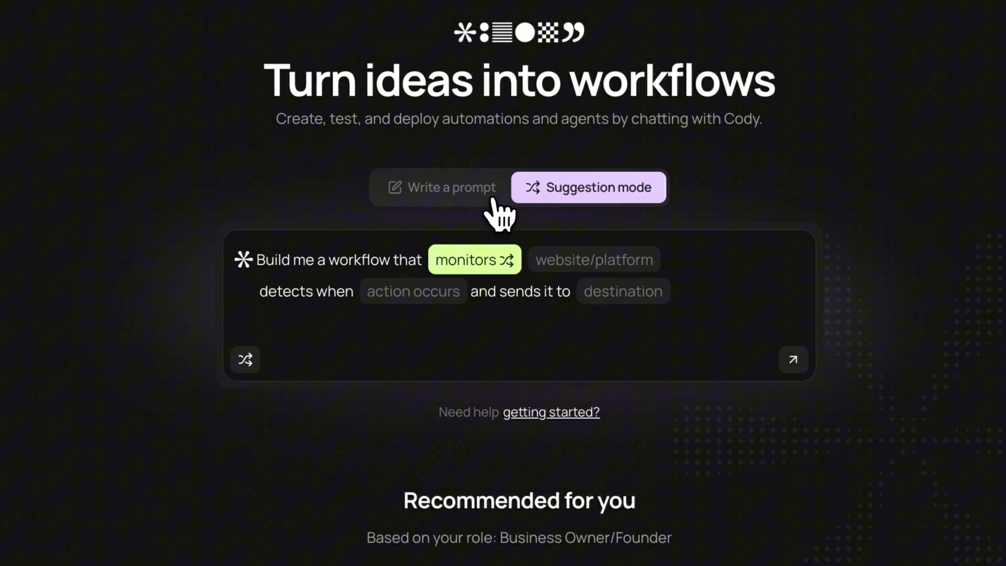
{"action": "left_click", "coordinate": [427, 188]}
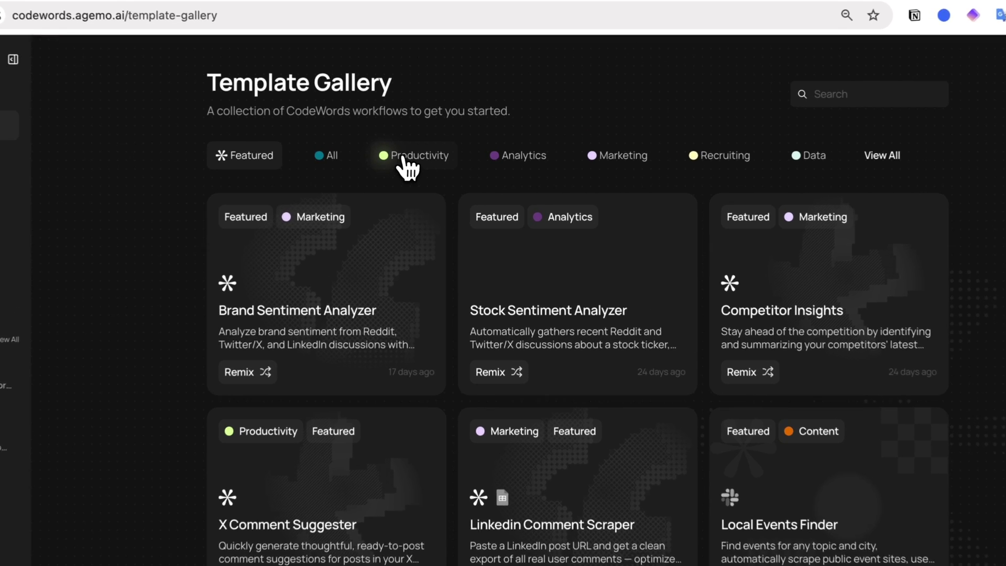
View the Productivity templates in the gallery, and open a remix chat for the featured Brand Sentiment Analyzer.
{"action": "left_click", "coordinate": [427, 161]}
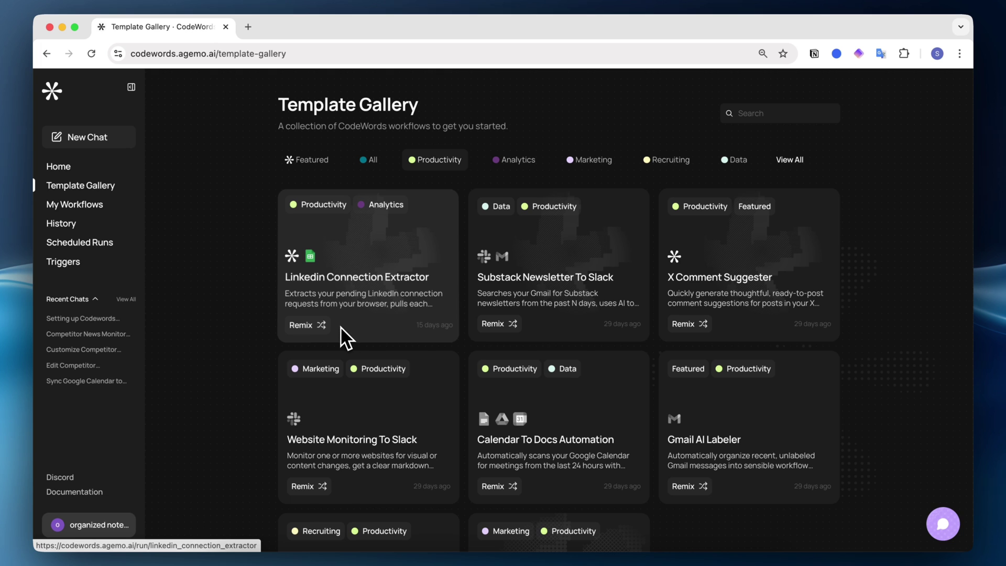
{"action": "left_click", "coordinate": [306, 160]}
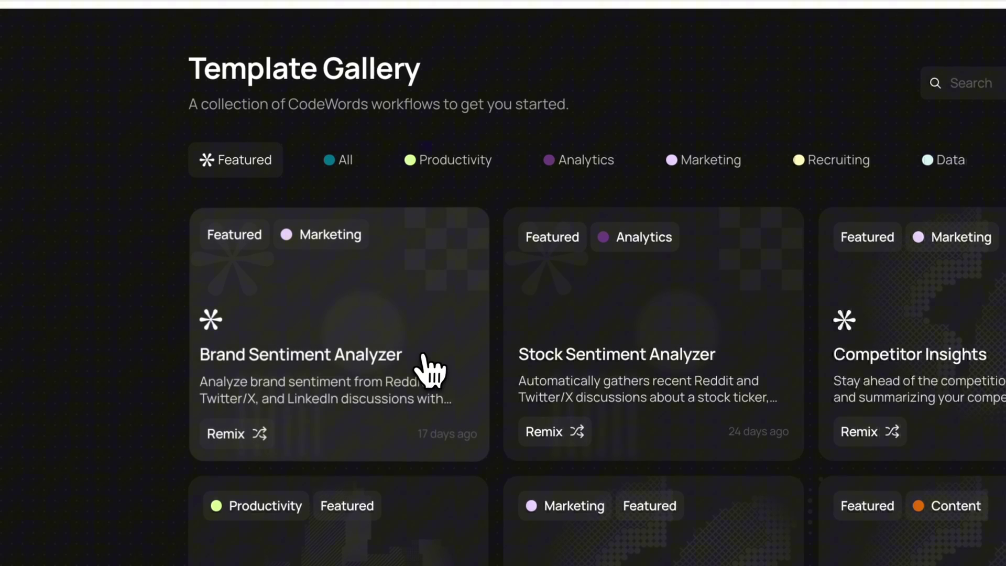
{"action": "left_click", "coordinate": [440, 353]}
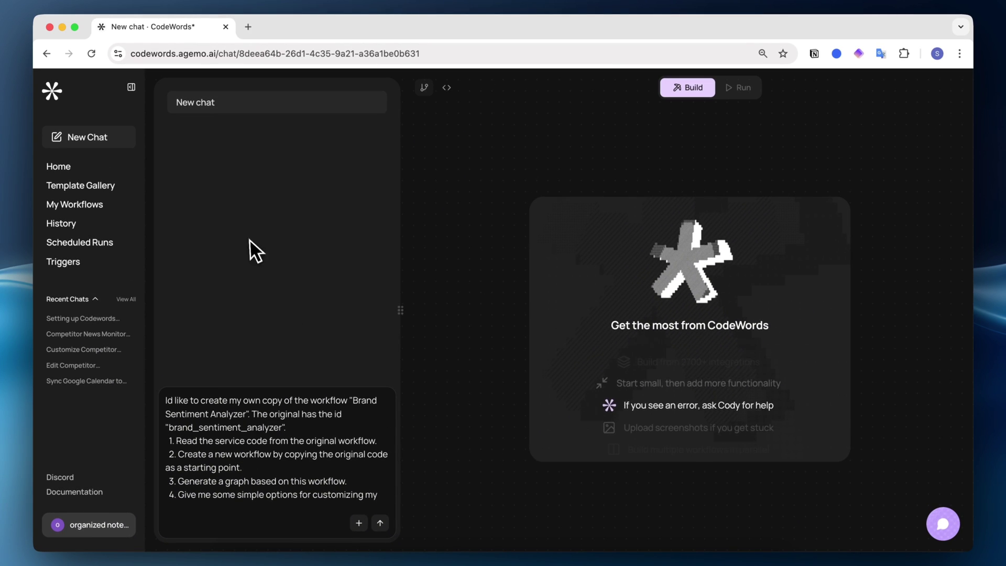
Return to the Template Gallery and view the collection of own workflows.
{"action": "left_click", "coordinate": [115, 212]}
{"action": "left_click", "coordinate": [83, 187]}
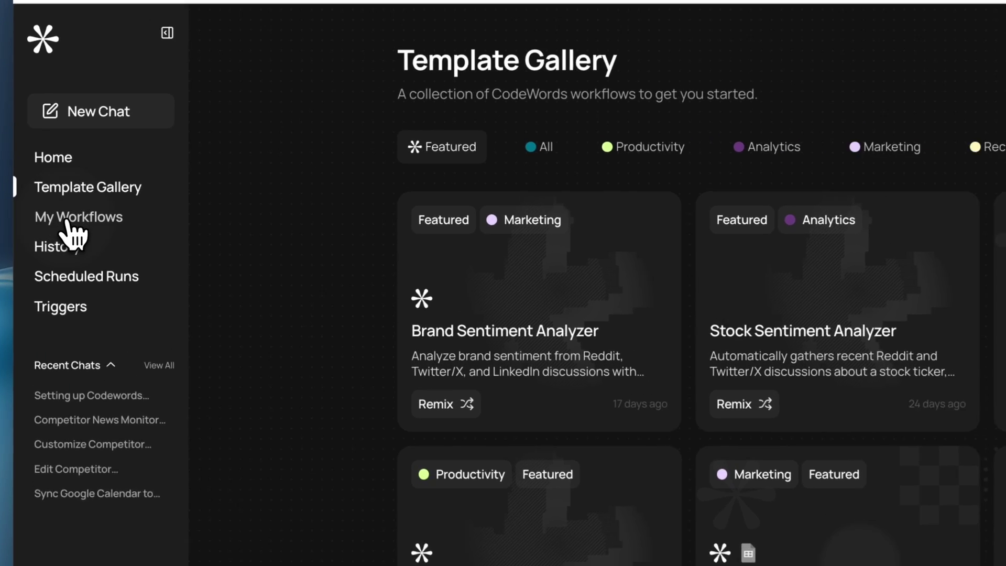
{"action": "left_click", "coordinate": [68, 210]}
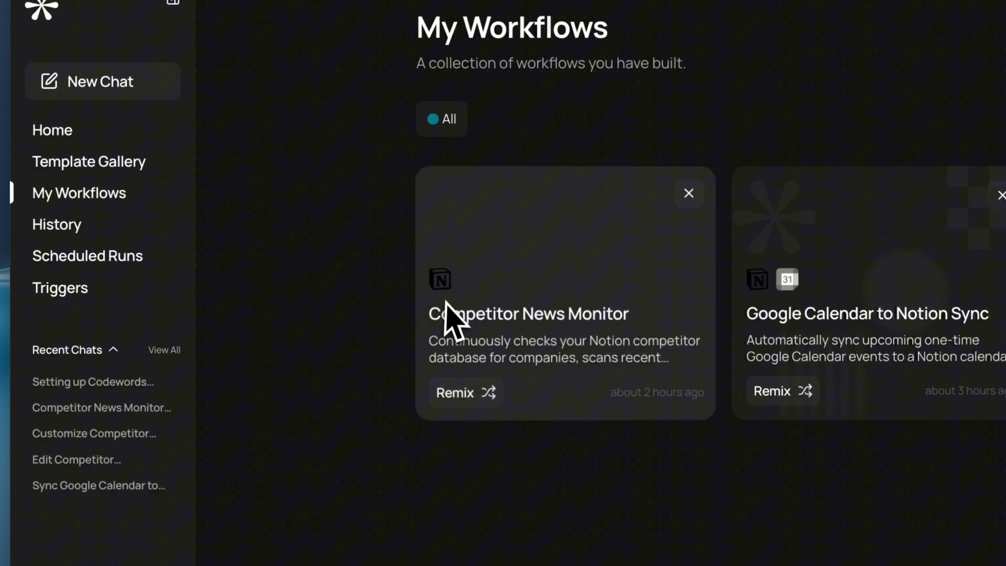
Examine the chat history and the run history of the workflows.
{"action": "left_click", "coordinate": [58, 262]}
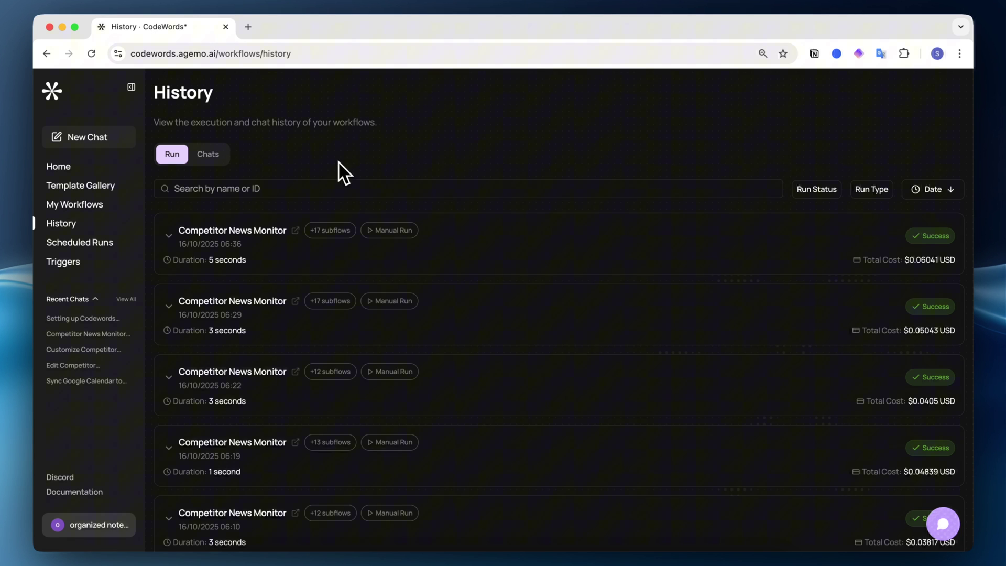
{"action": "left_click", "coordinate": [211, 157]}
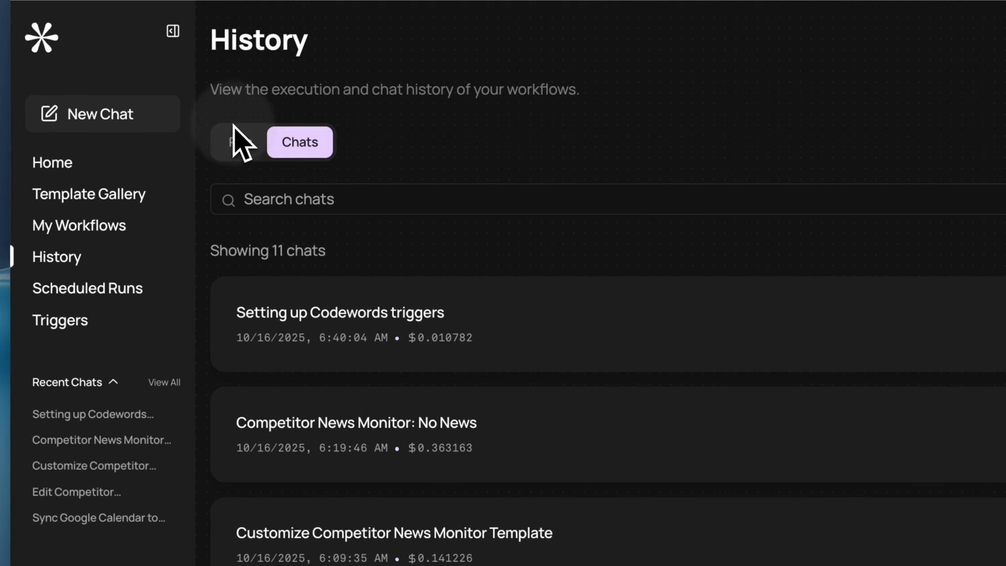
{"action": "left_click", "coordinate": [238, 137]}
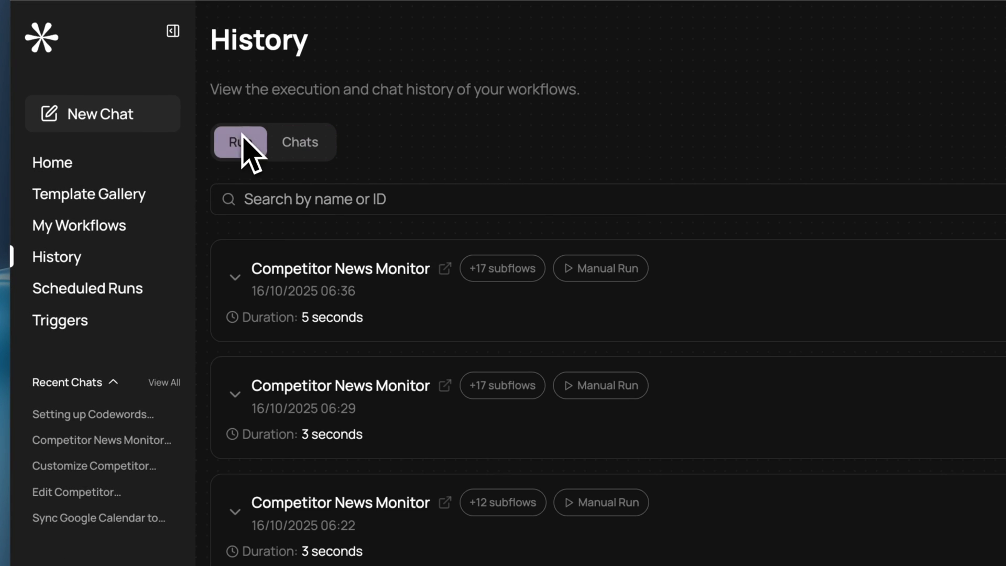
Check the scheduled workflow runs and the list of workflow triggers.
{"action": "left_click", "coordinate": [108, 289]}
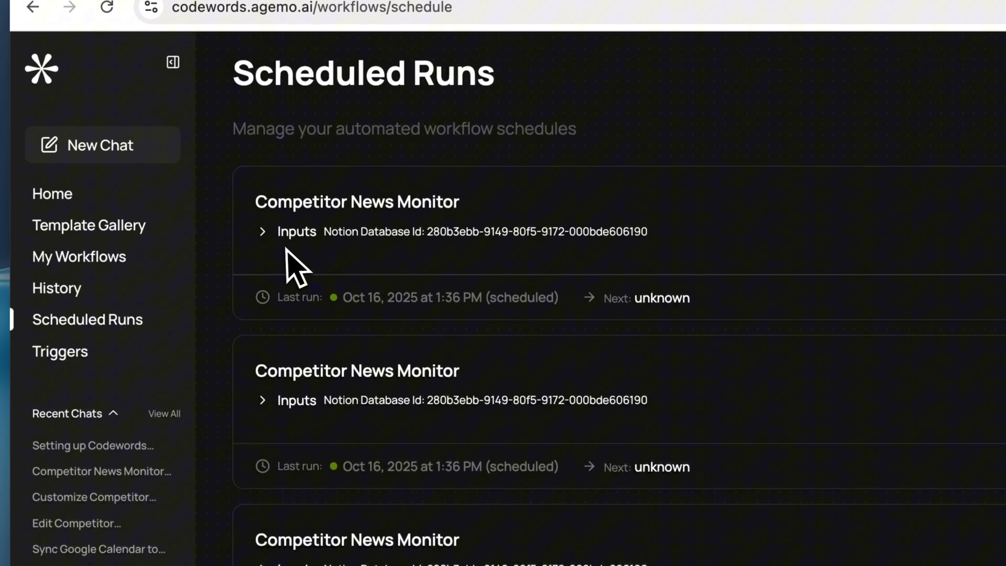
{"action": "left_click", "coordinate": [61, 353]}
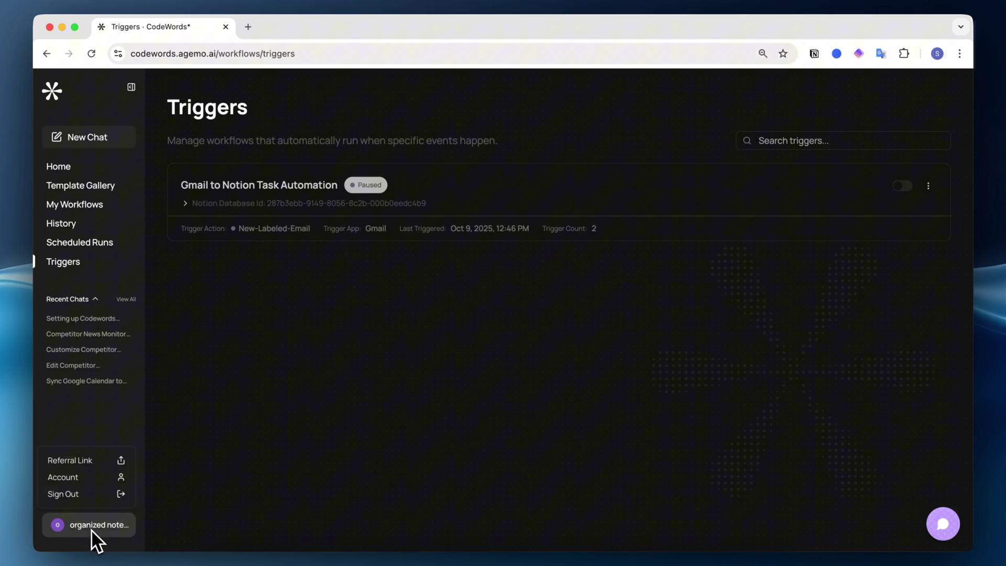
Open the account's Integrations settings and look through the services that can be connected.
{"action": "left_click", "coordinate": [70, 477]}
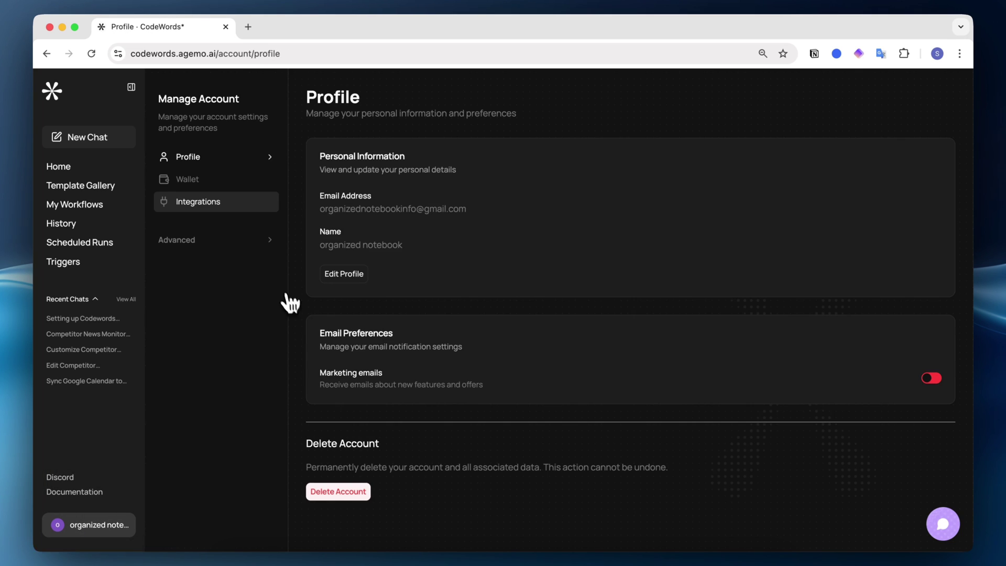
{"action": "left_click", "coordinate": [195, 207]}
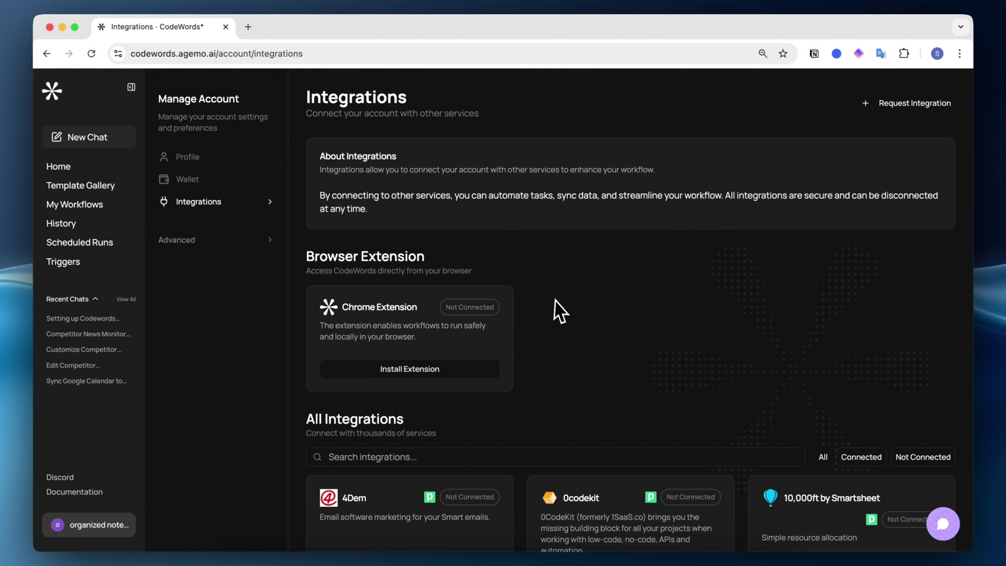
{"action": "scroll", "coordinate": [602, 360], "scroll_direction": "down", "scroll_amount": 7}
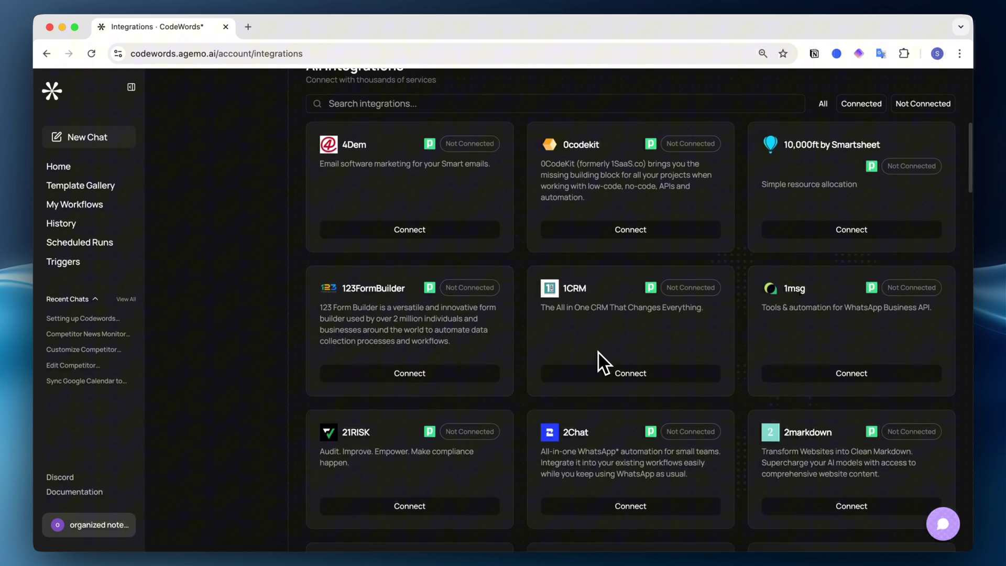
{"action": "scroll", "coordinate": [598, 351], "scroll_direction": "down", "scroll_amount": 6}
{"action": "scroll", "coordinate": [598, 351], "scroll_direction": "down", "scroll_amount": 4}
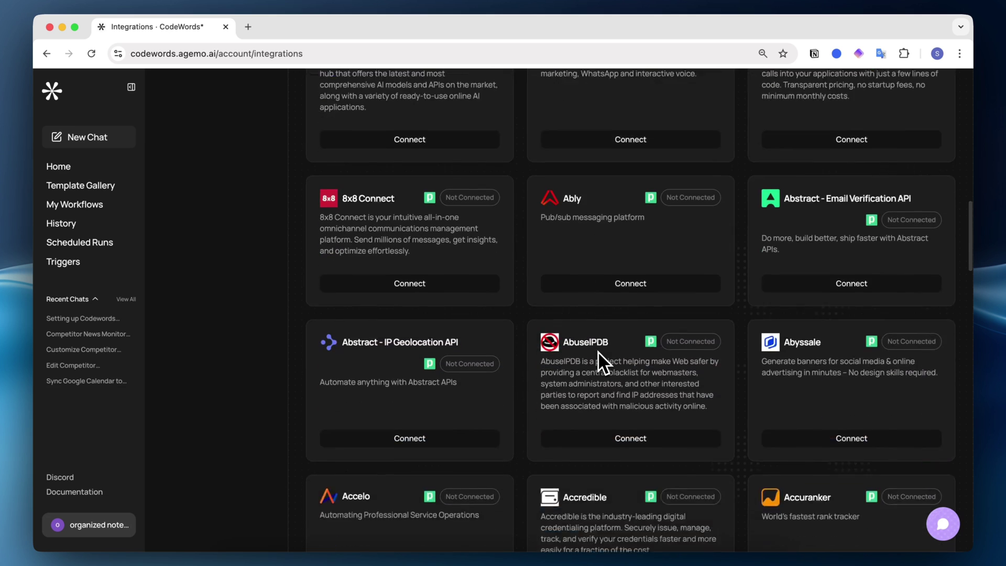
{"action": "scroll", "coordinate": [599, 351], "scroll_direction": "down", "scroll_amount": 2}
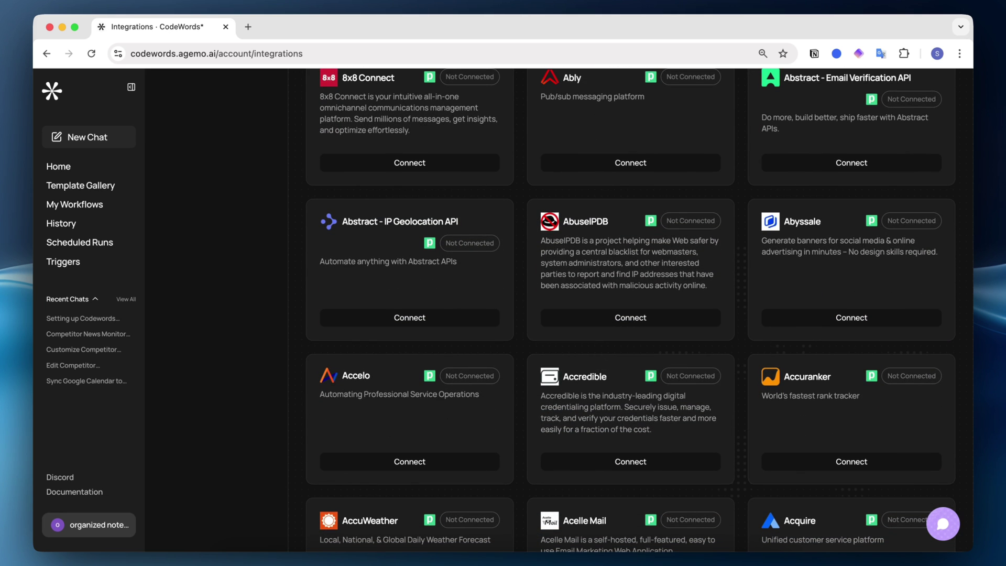
{"action": "scroll", "coordinate": [599, 351], "scroll_direction": "down", "scroll_amount": 9}
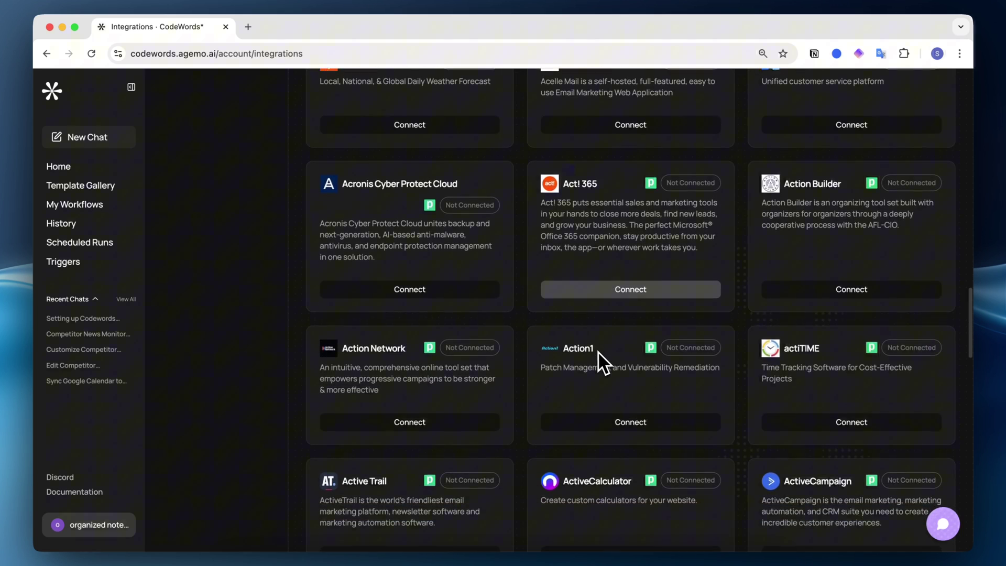
{"action": "scroll", "coordinate": [598, 352], "scroll_direction": "up", "scroll_amount": 16}
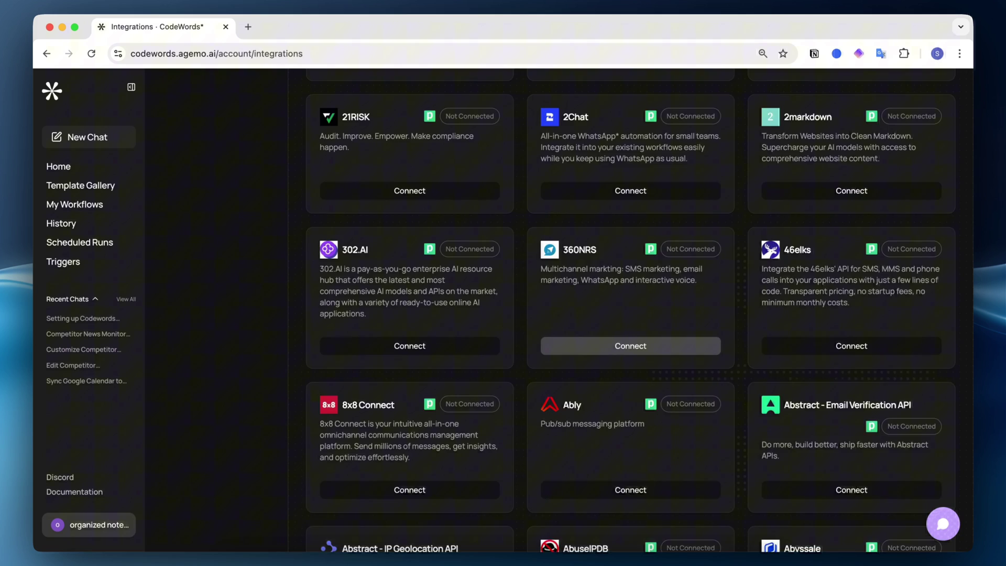
Submit a prompt for a workflow that adds Gmail messages labelled Add To Notion to the Notion task database, triggered when the email gets labelled.
{"action": "scroll", "coordinate": [599, 351], "scroll_direction": "up", "scroll_amount": 15}
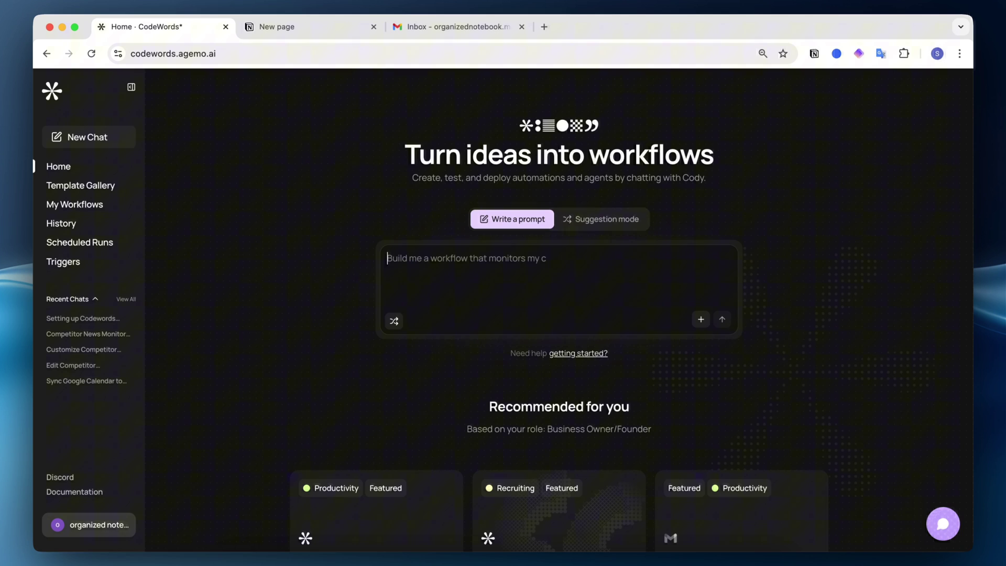
{"action": "type", "text": "I want to build a workflow where my gmail message is labelled as Add To Notion and it will add to my task database inside of notion. The trigger would be when the email gets labelled."}
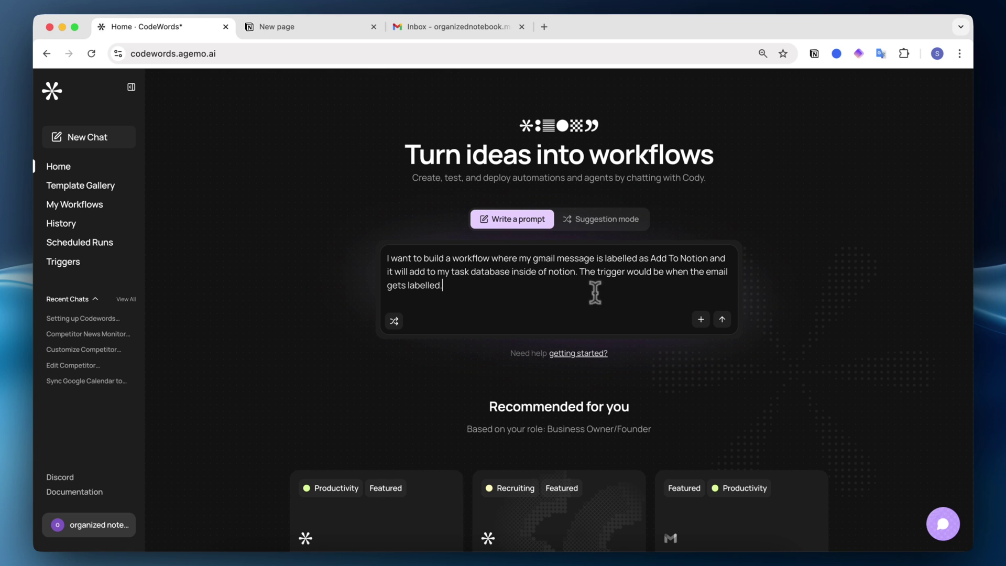
{"action": "key", "text": "Return"}
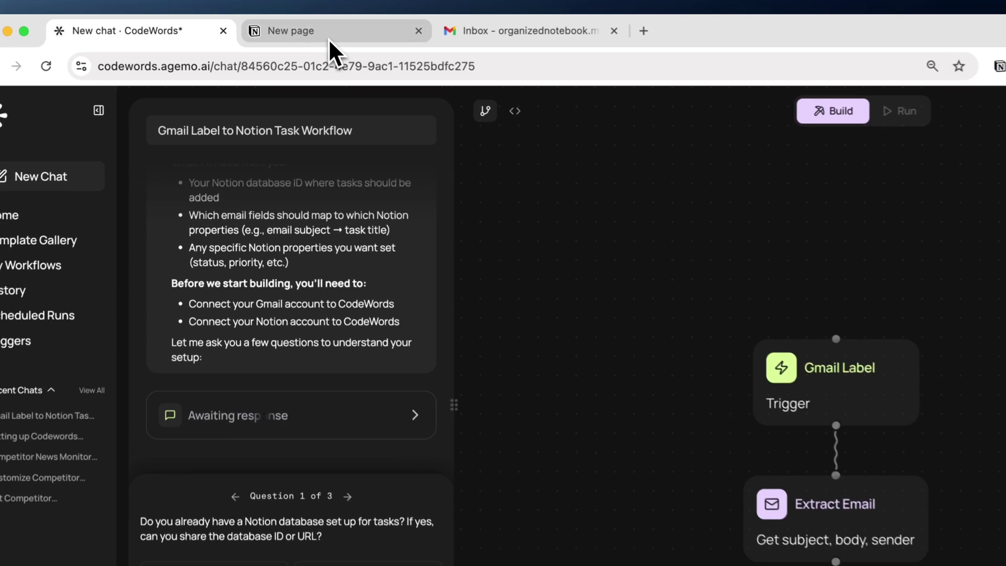
Switch to Notion, create an empty database titled Tasks and add a Status property to it.
{"action": "left_click", "coordinate": [305, 32]}
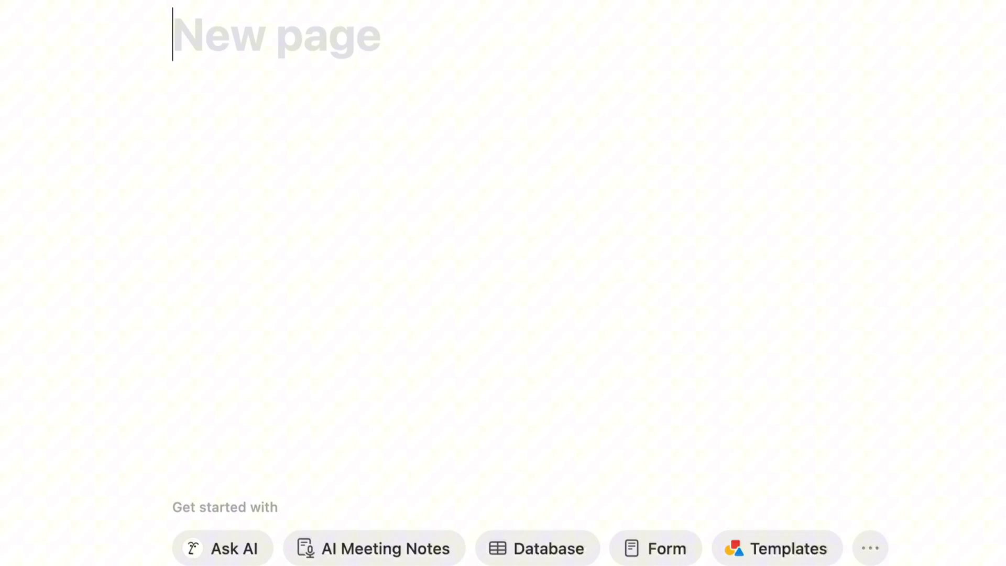
{"action": "left_click", "coordinate": [514, 480]}
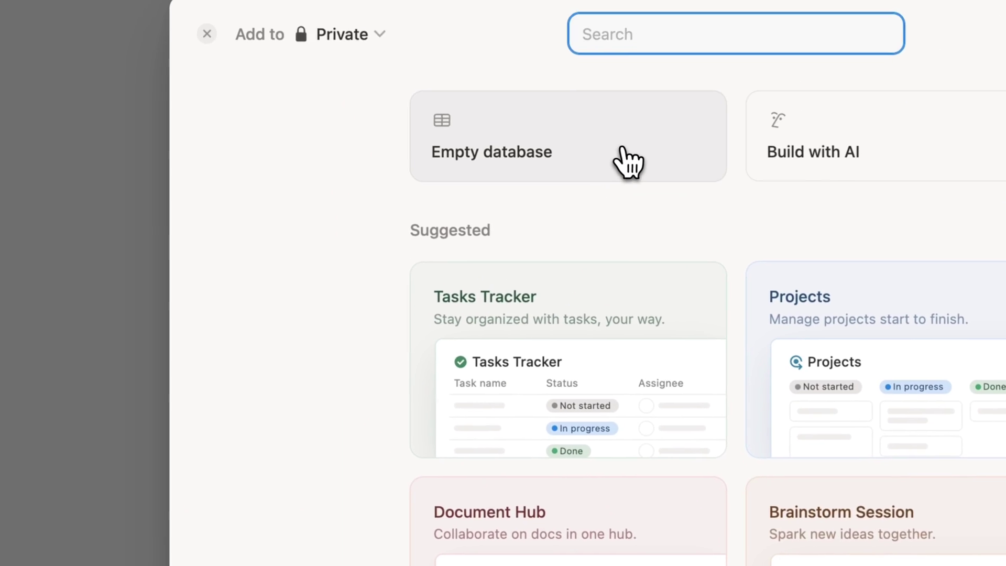
{"action": "left_click", "coordinate": [629, 162]}
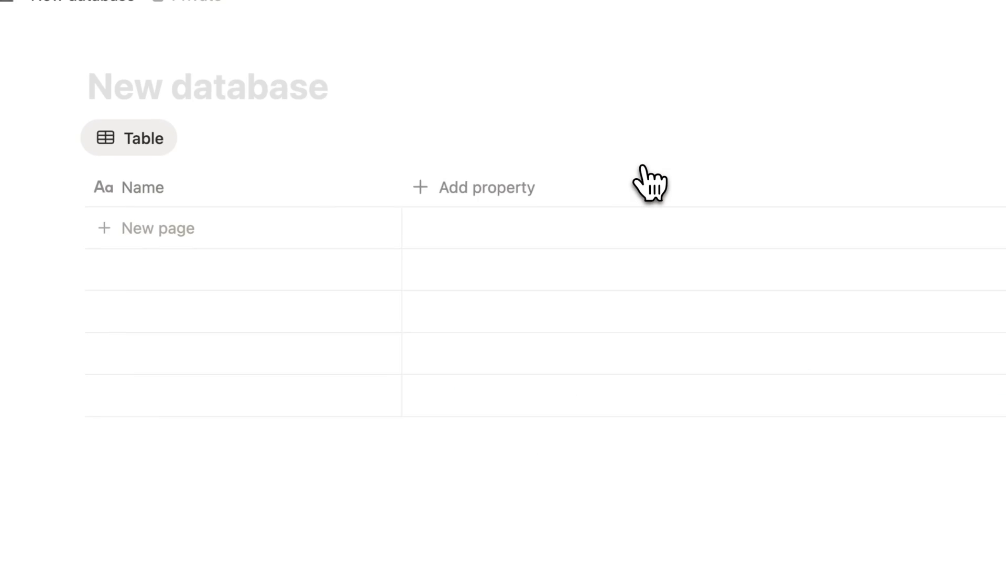
{"action": "left_click", "coordinate": [170, 95]}
{"action": "type", "text": "Task"}
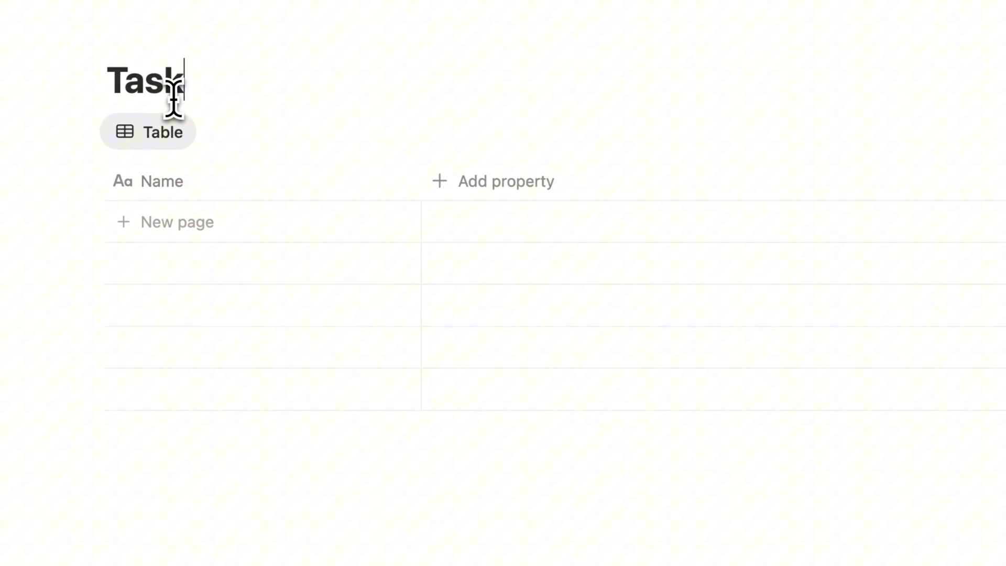
{"action": "type", "text": "s"}
{"action": "left_click", "coordinate": [548, 181]}
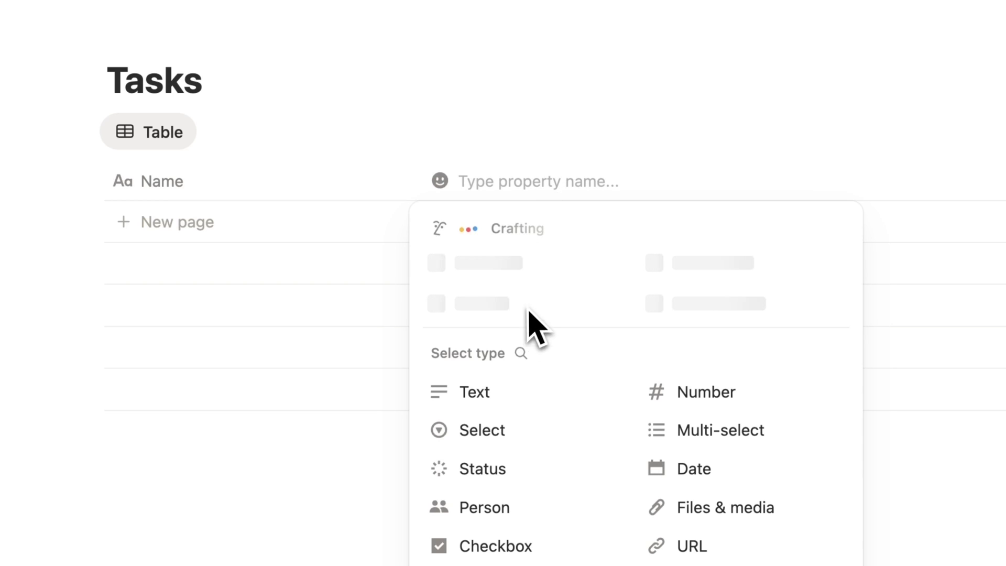
{"action": "left_click", "coordinate": [576, 467]}
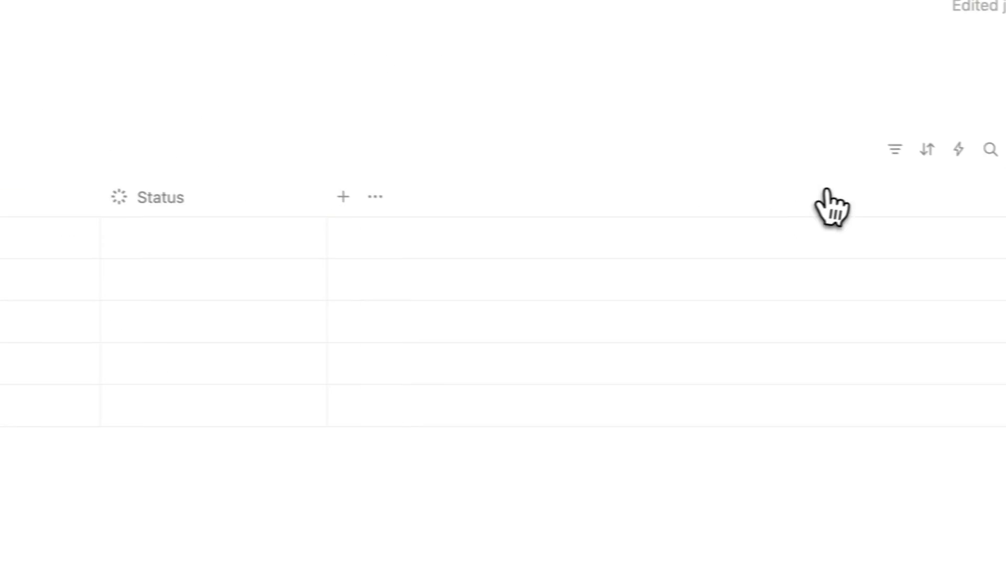
Copy the data source ID of the Tasks database from its data source management settings.
{"action": "left_click", "coordinate": [816, 129]}
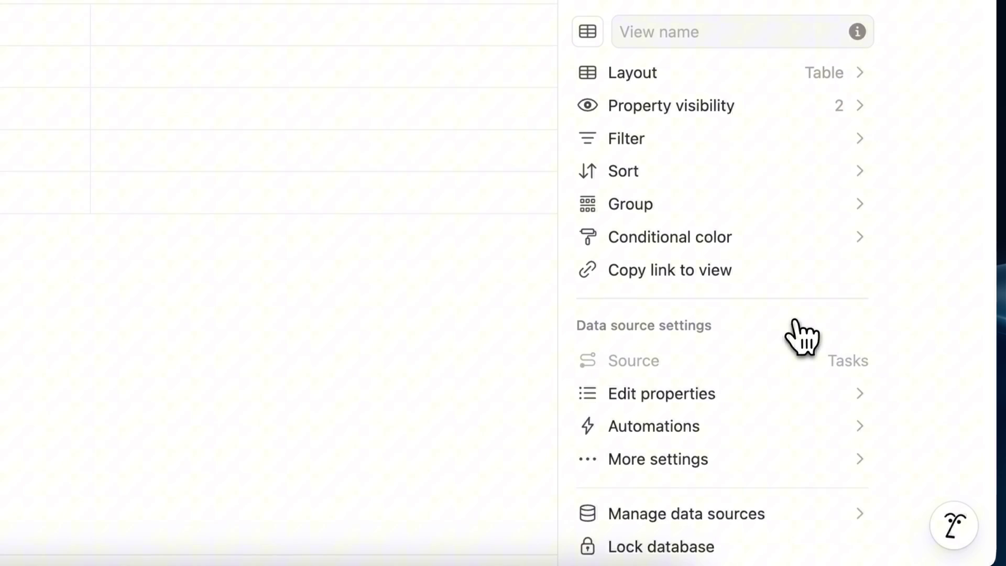
{"action": "left_click", "coordinate": [776, 500]}
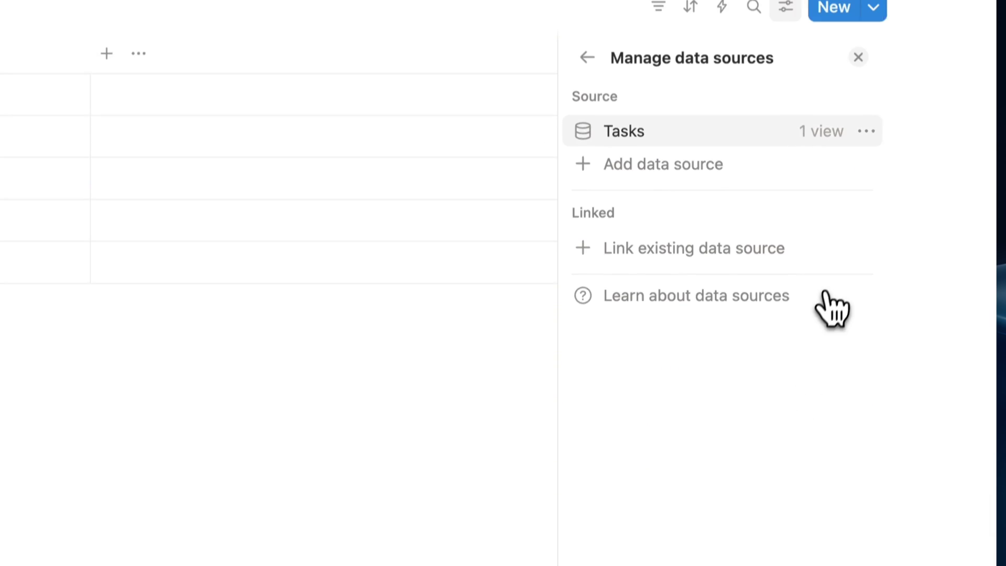
{"action": "left_click", "coordinate": [869, 263]}
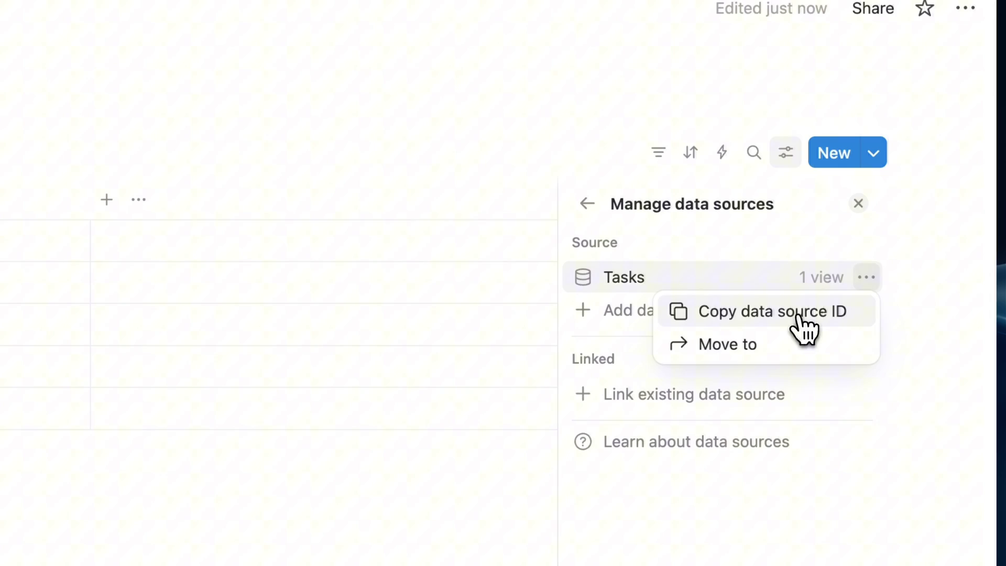
{"action": "left_click", "coordinate": [800, 296]}
Switch back to CodeWords and answer the Notion database question with the copied data source ID.
{"action": "left_click", "coordinate": [196, 46]}
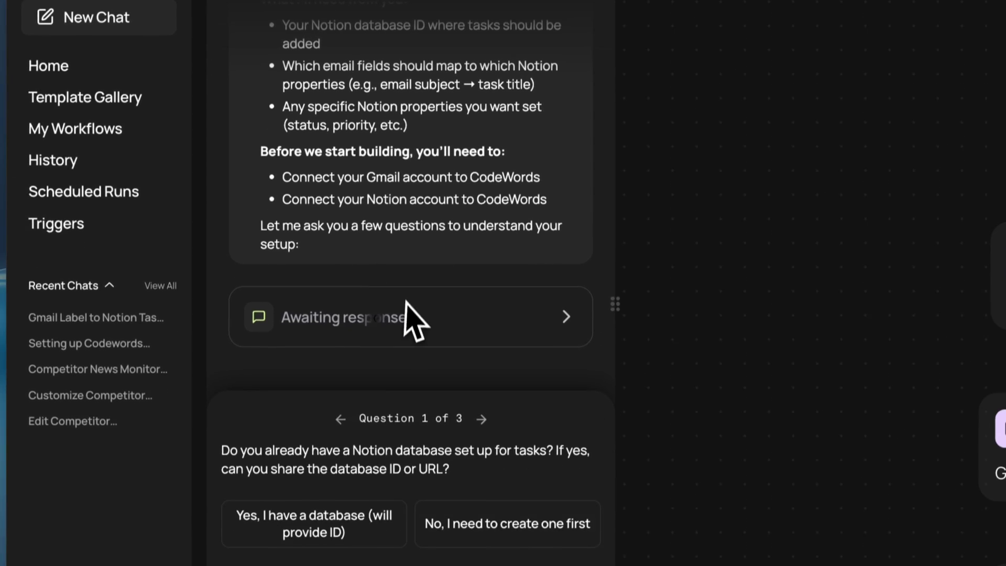
{"action": "left_click", "coordinate": [395, 441]}
{"action": "key", "text": "ctrl+v"}
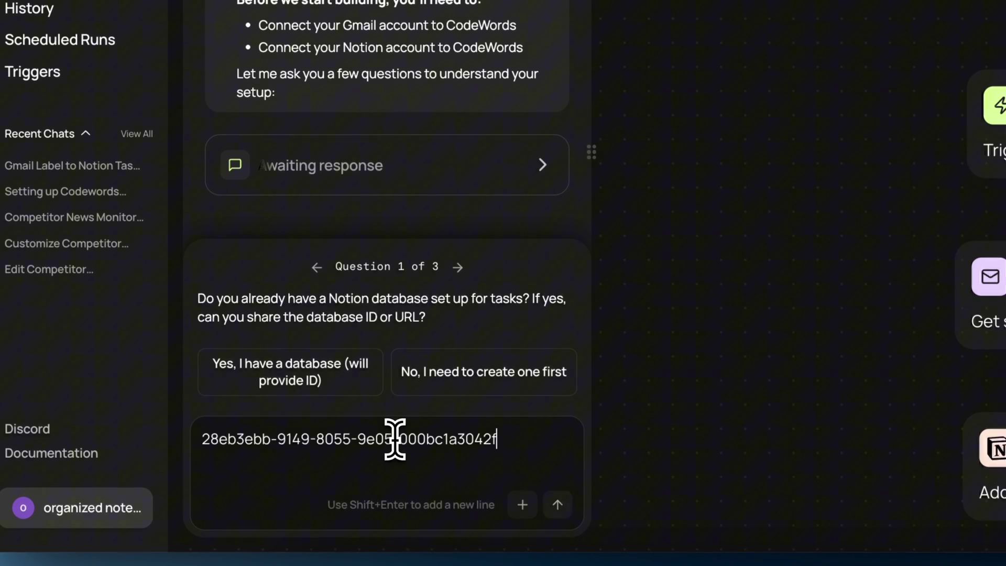
{"action": "key", "text": "Return"}
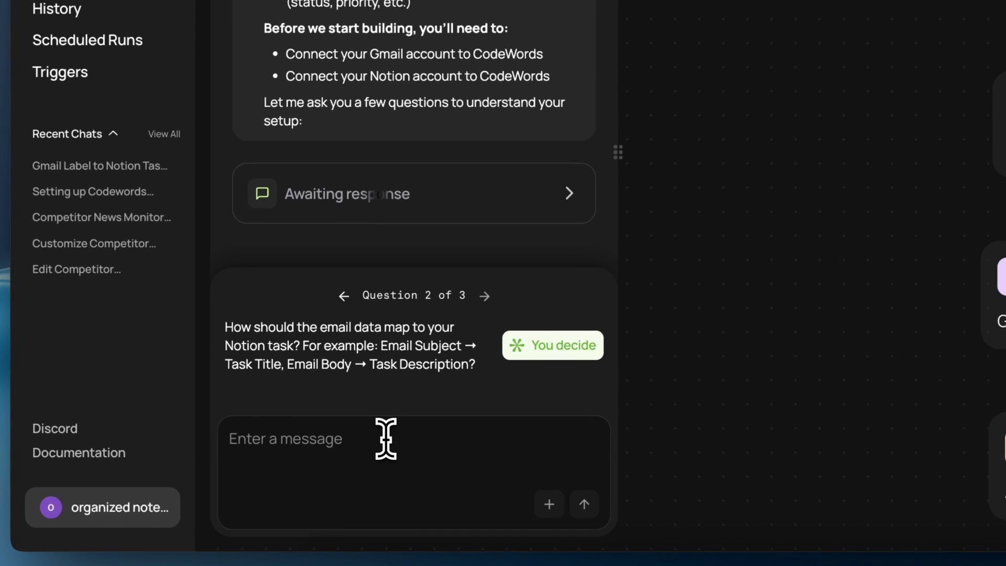
Answer Yes to the email mapping, select just the basics (title + description), and choose to create a new 'Add To Notion' label.
{"action": "type", "text": "Yes"}
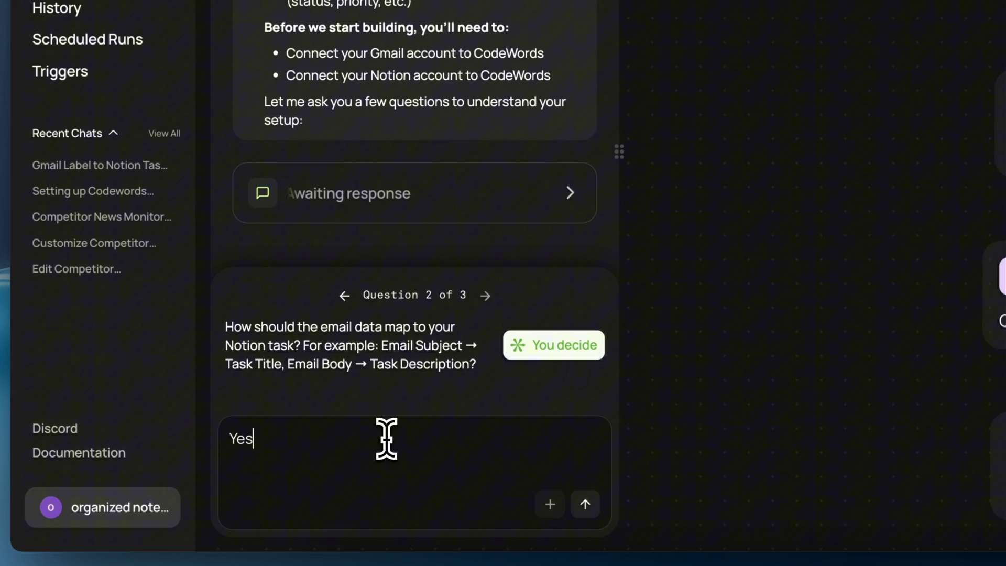
{"action": "key", "text": "Return"}
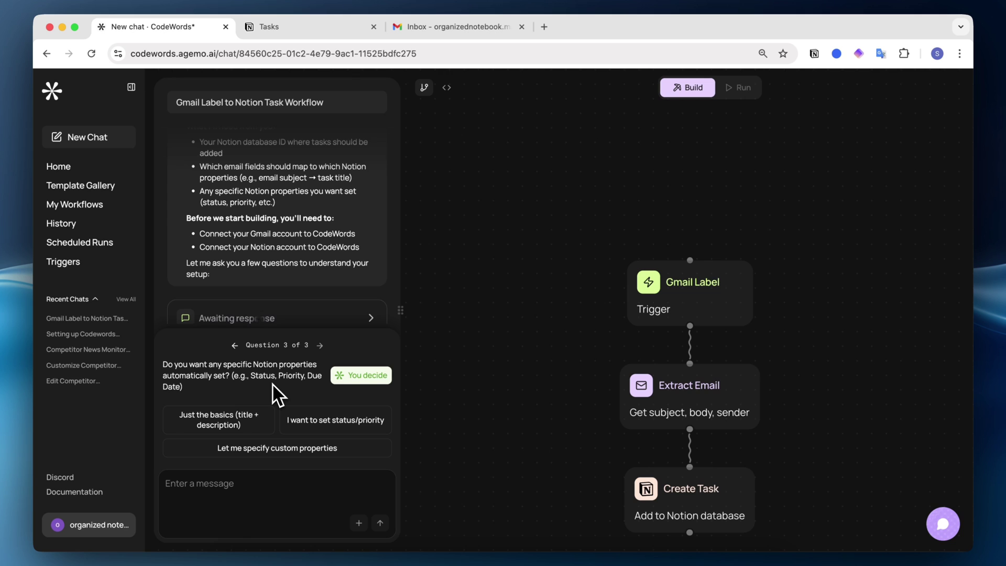
{"action": "left_click", "coordinate": [246, 429]}
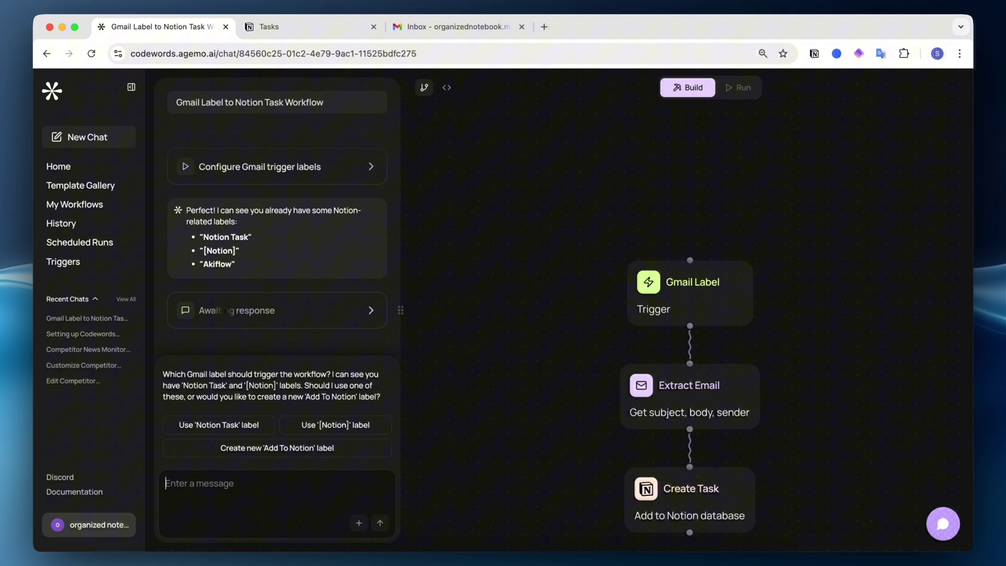
{"action": "left_click", "coordinate": [303, 449]}
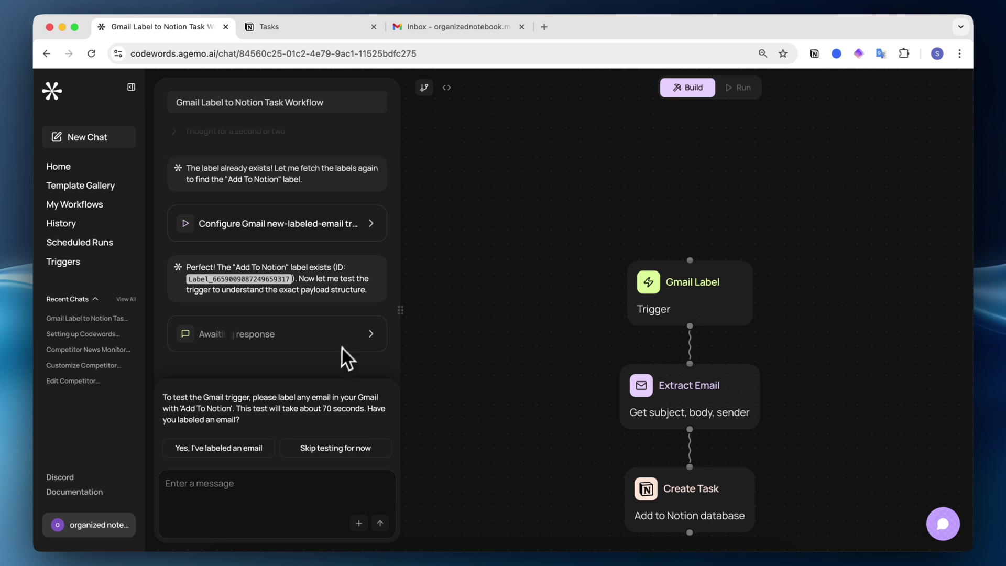
Label the open Offline mode email in Gmail as Add To Notion and confirm in CodeWords that an email has been labelled.
{"action": "key", "text": "super+3"}
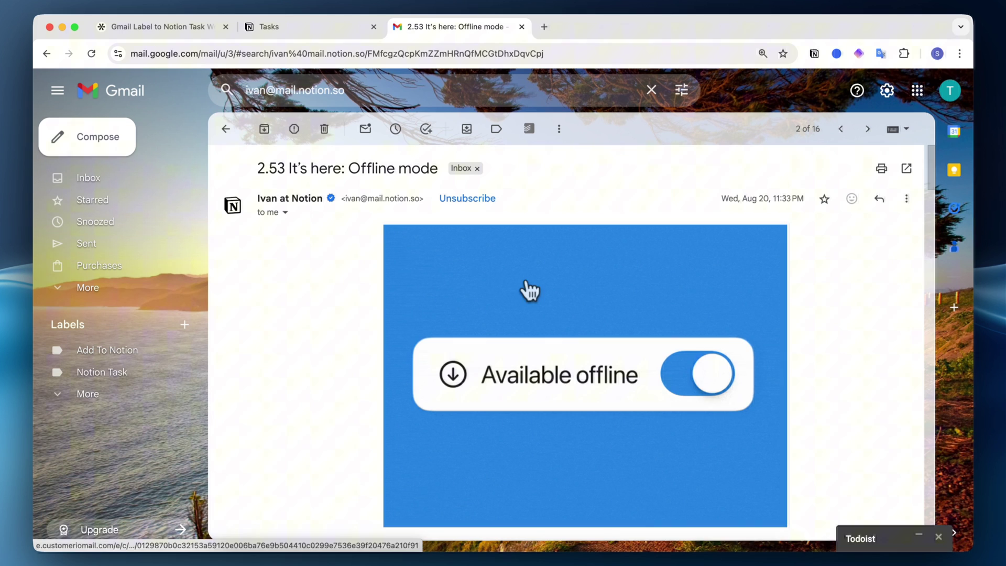
{"action": "left_click", "coordinate": [498, 132]}
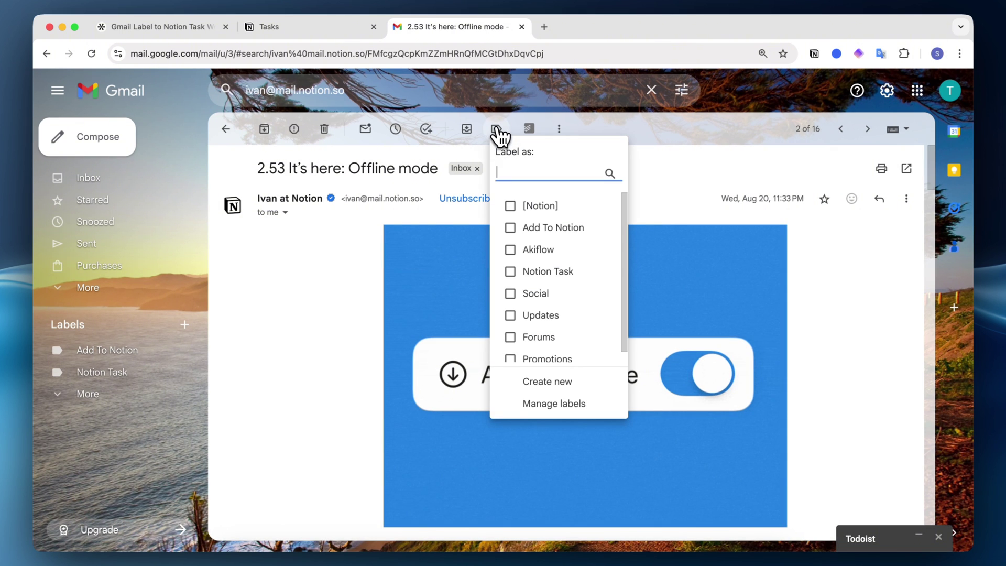
{"action": "left_click", "coordinate": [551, 231]}
{"action": "left_click", "coordinate": [157, 26]}
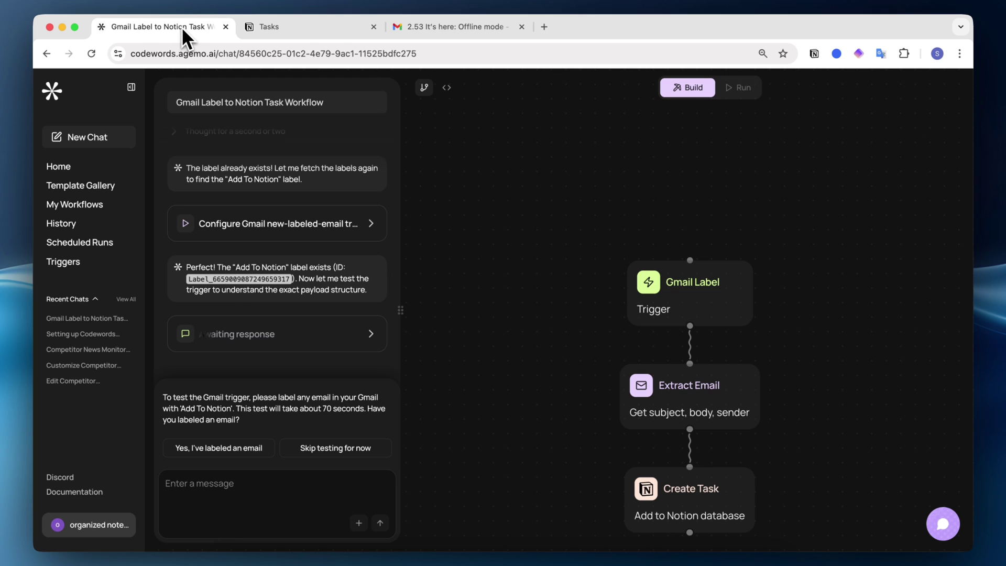
{"action": "left_click", "coordinate": [226, 449]}
Switch to Notion and check the active connections of the Tasks database.
{"action": "left_click", "coordinate": [316, 29]}
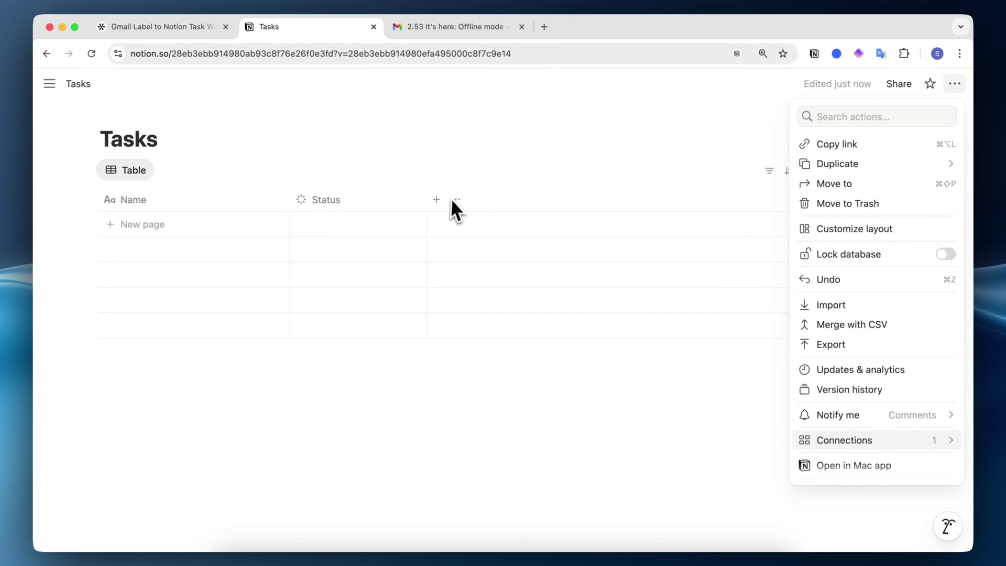
{"action": "mouse_move", "coordinate": [825, 442]}
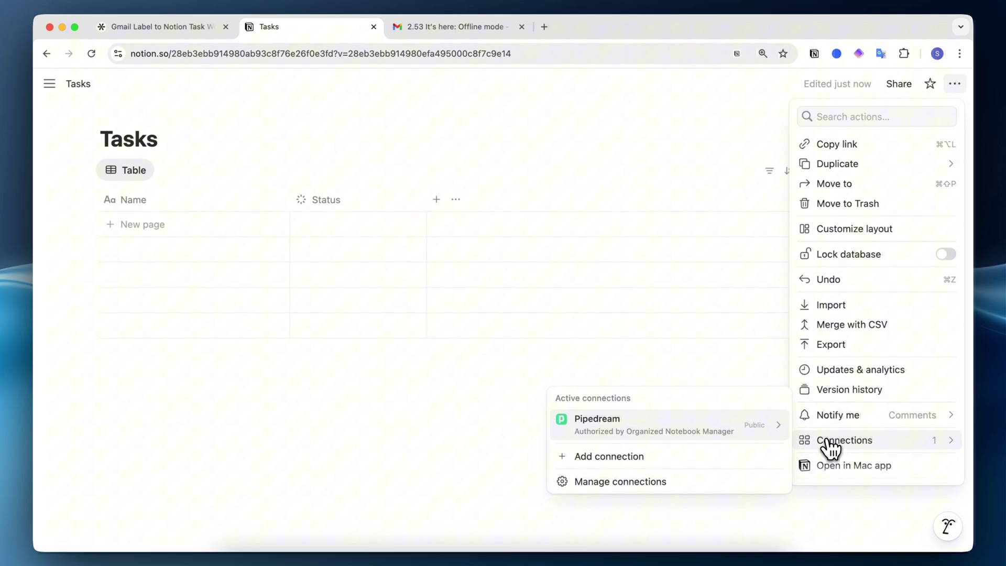
{"action": "mouse_move", "coordinate": [658, 427]}
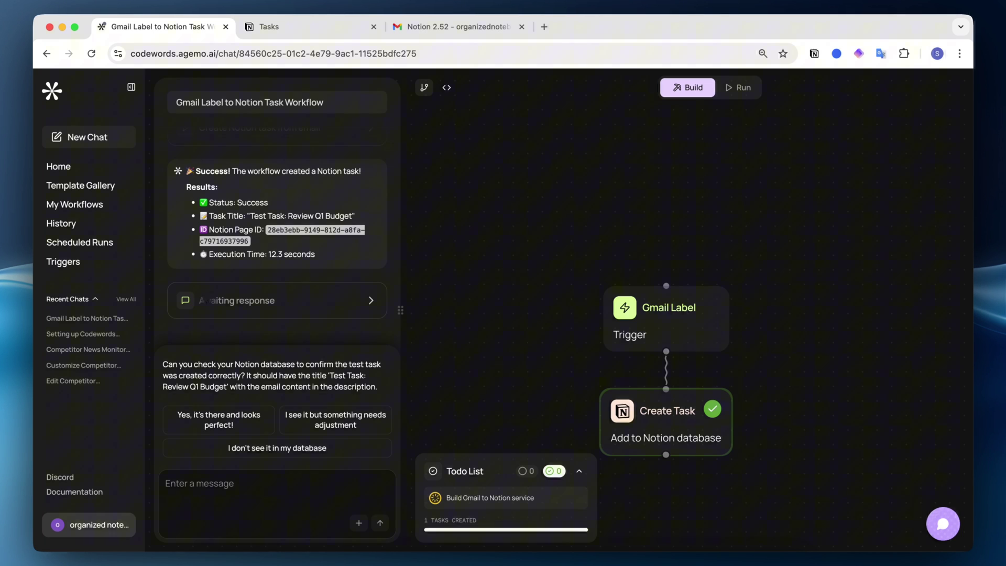
Open the test task 'Test Task: Review Q1 Budget' in Notion's Tasks database and review its contents.
{"action": "left_click", "coordinate": [287, 28]}
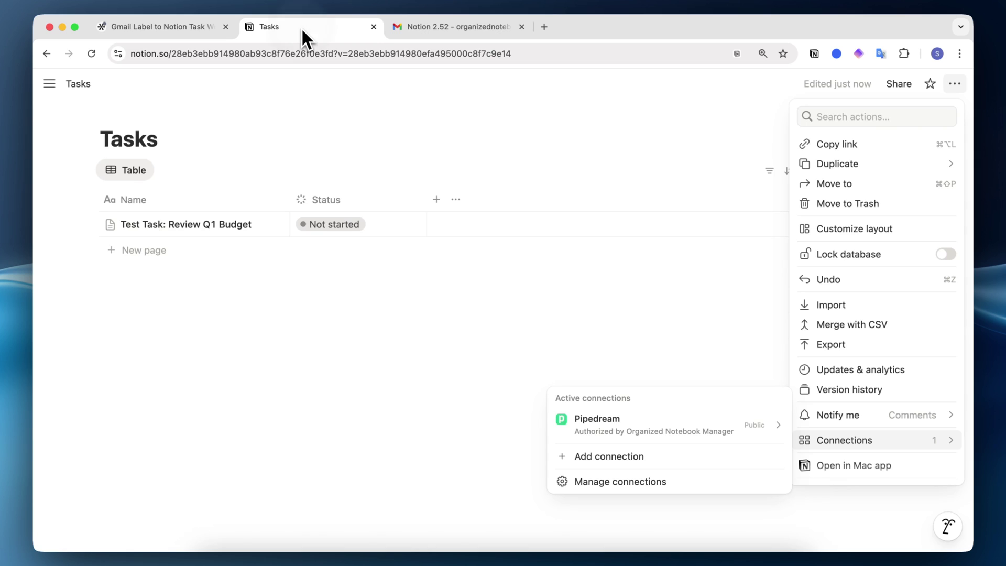
{"action": "left_click", "coordinate": [241, 228]}
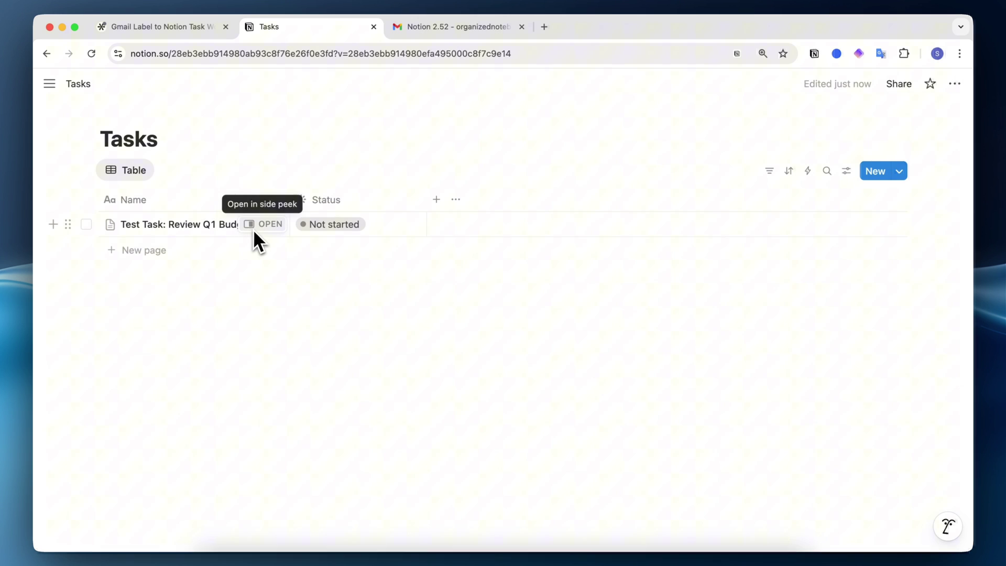
{"action": "left_click", "coordinate": [266, 234]}
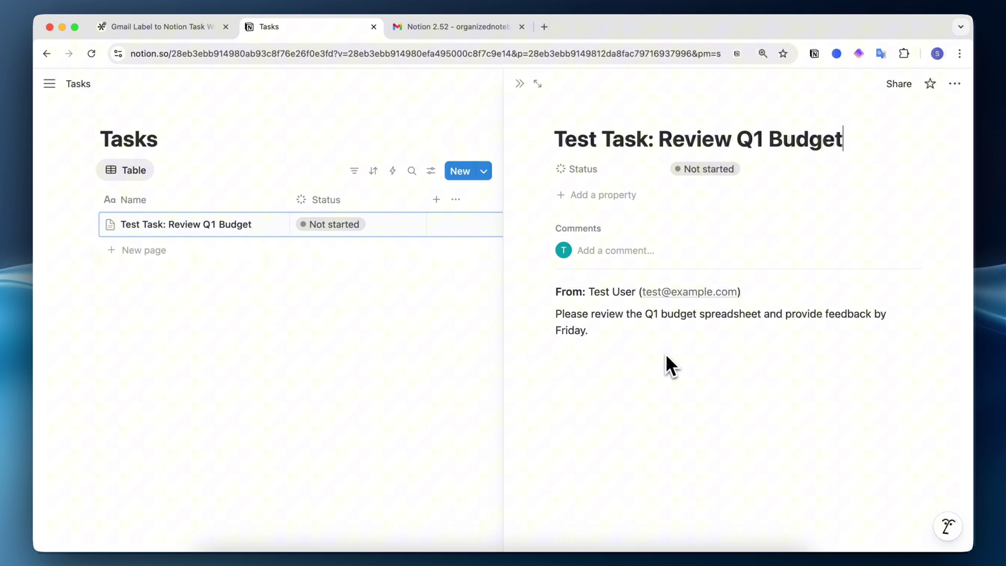
Report in CodeWords that the task needs adjustment and request a link to the email in the contents.
{"action": "key", "text": "ctrl+shift+Tab"}
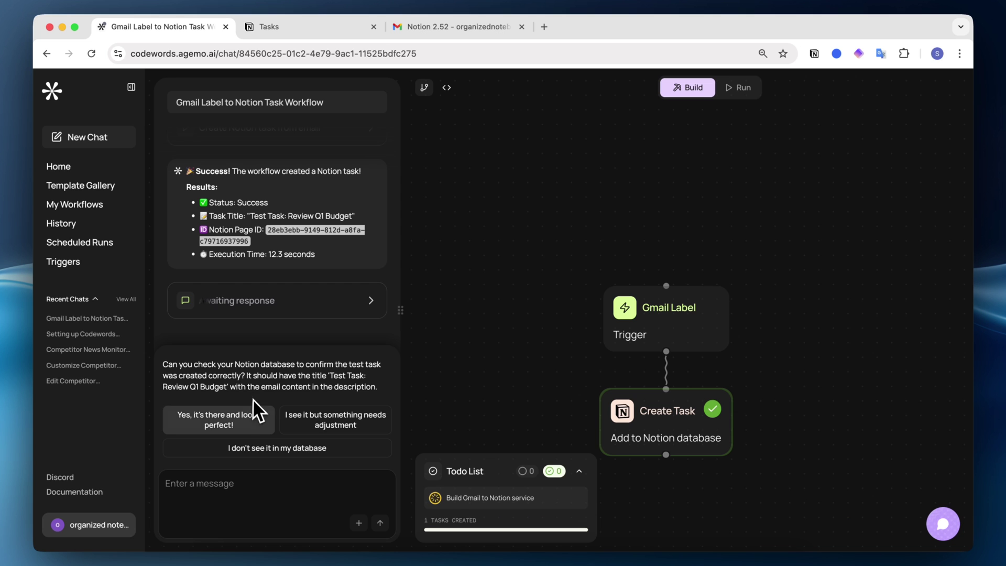
{"action": "left_click", "coordinate": [361, 427]}
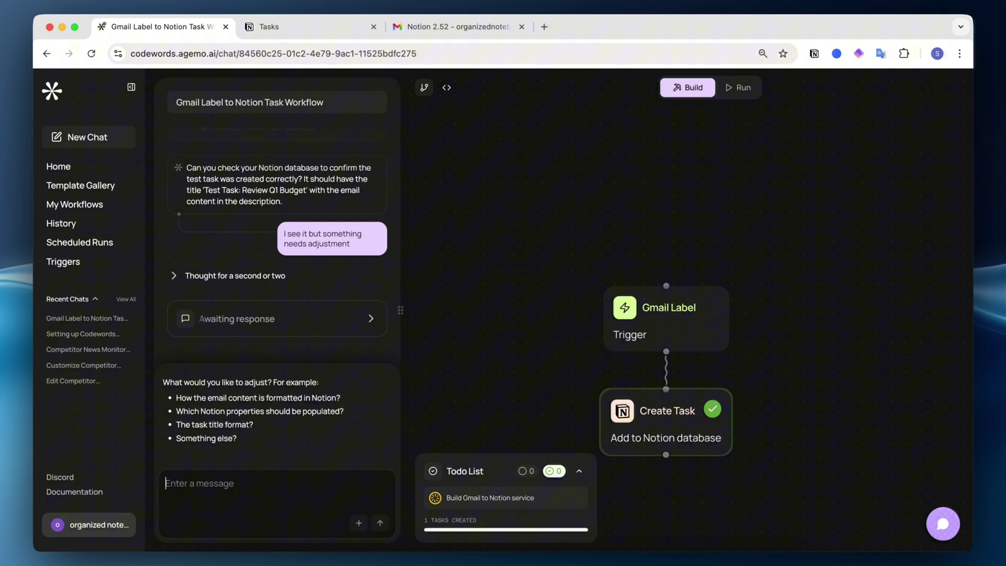
{"action": "type", "text": "link to the email in the contents"}
{"action": "key", "text": "Return"}
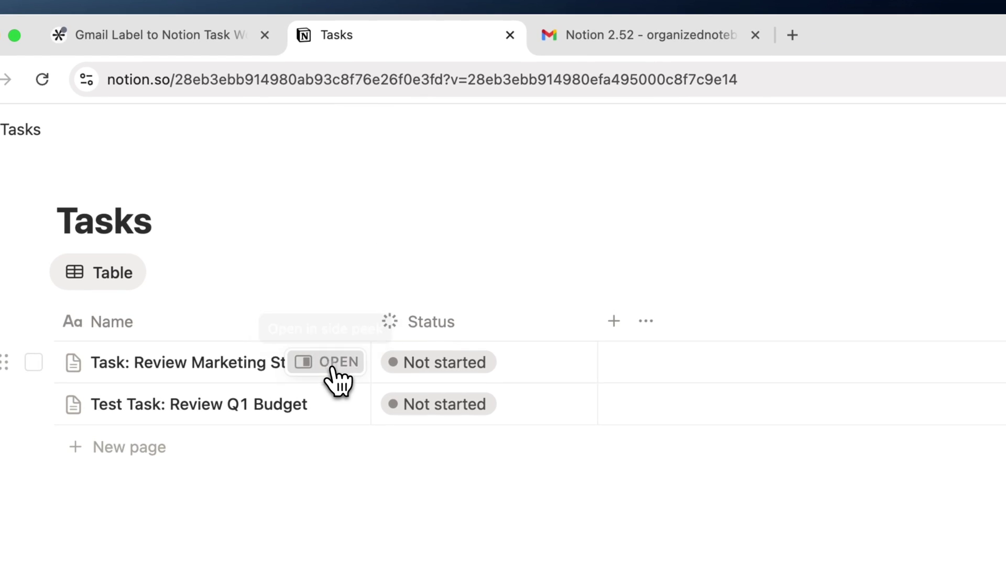
Check the email link in Notion's 'Task: Review Marketing Strategy' page and answer the pending confirmation question in CodeWords.
{"action": "left_click", "coordinate": [332, 365]}
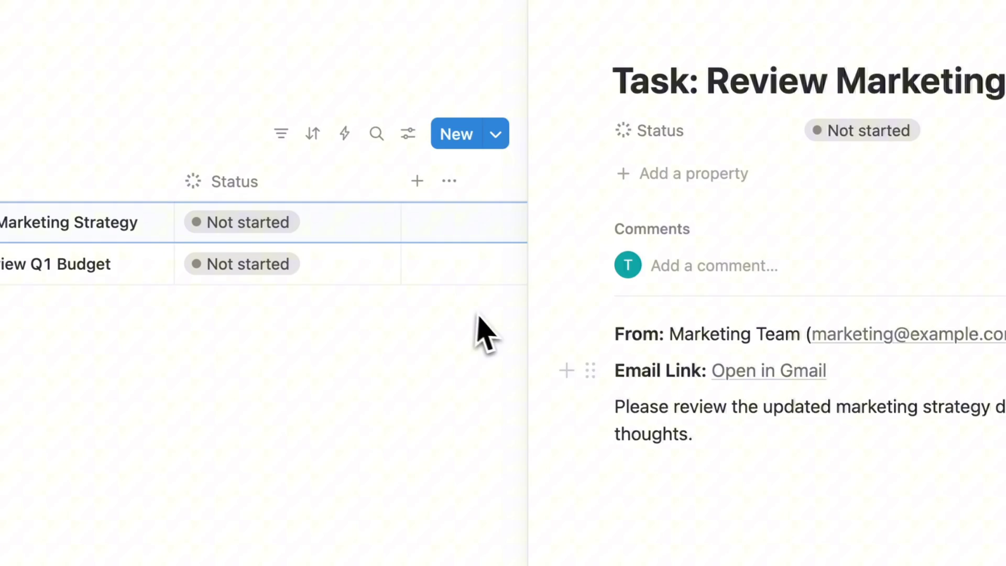
{"action": "mouse_move", "coordinate": [766, 373]}
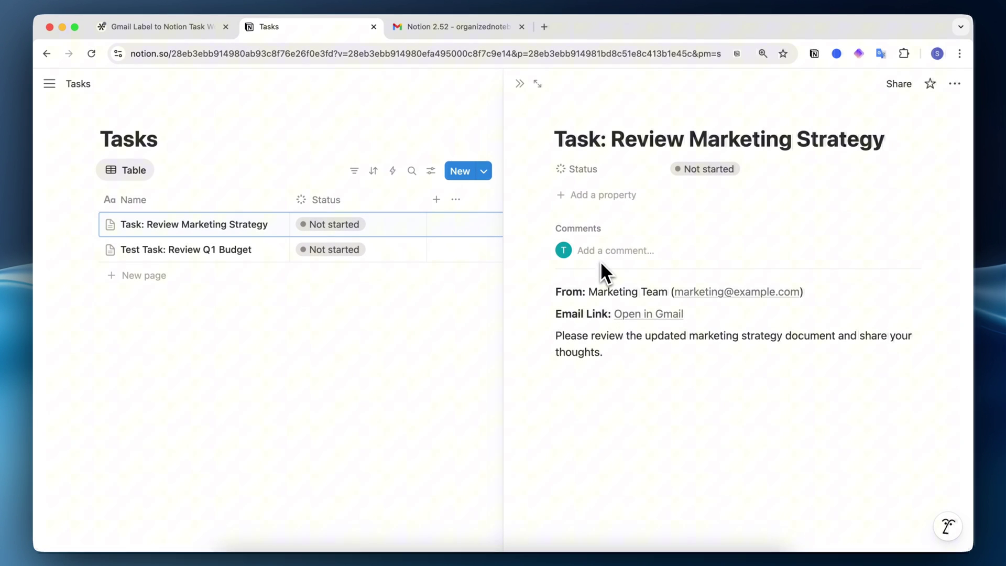
{"action": "left_click", "coordinate": [190, 28]}
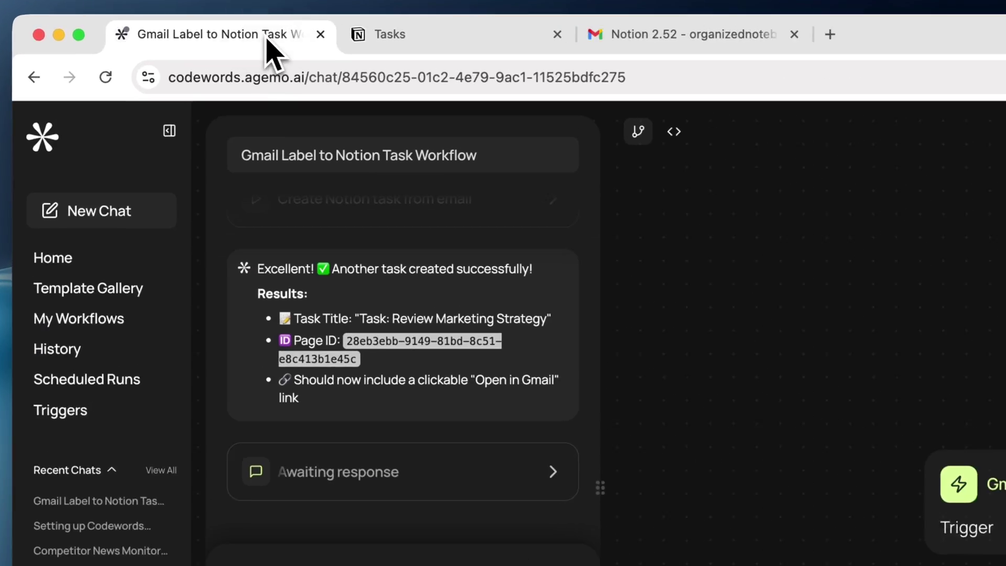
{"action": "left_click", "coordinate": [359, 403]}
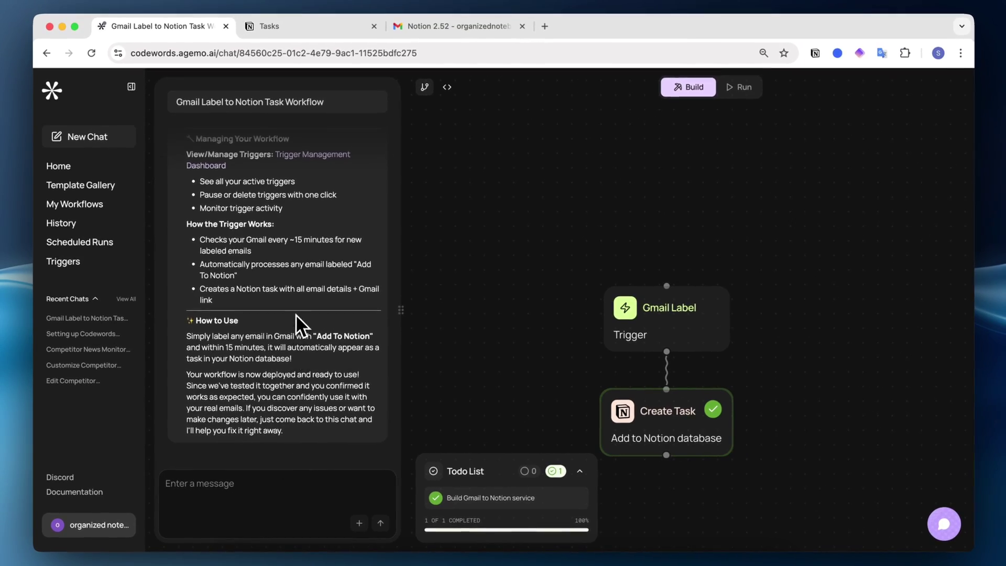
Review the deployed workflow's summary in the chat and open the '2.53 It's here: Offline mode' task in Notion's Tasks database.
{"action": "scroll", "coordinate": [297, 303], "scroll_direction": "up", "scroll_amount": 6}
{"action": "scroll", "coordinate": [297, 303], "scroll_direction": "down", "scroll_amount": 6}
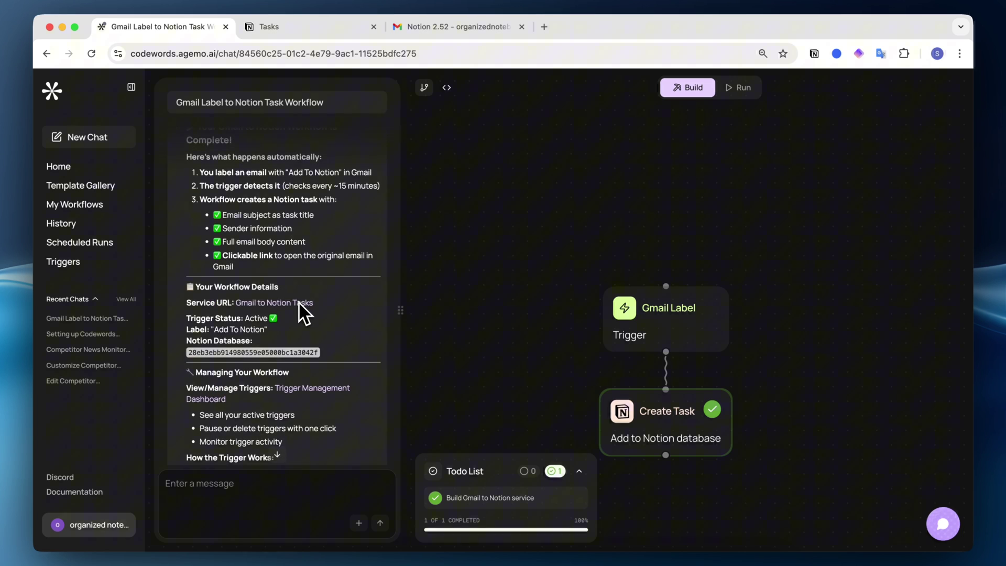
{"action": "left_click", "coordinate": [265, 493]}
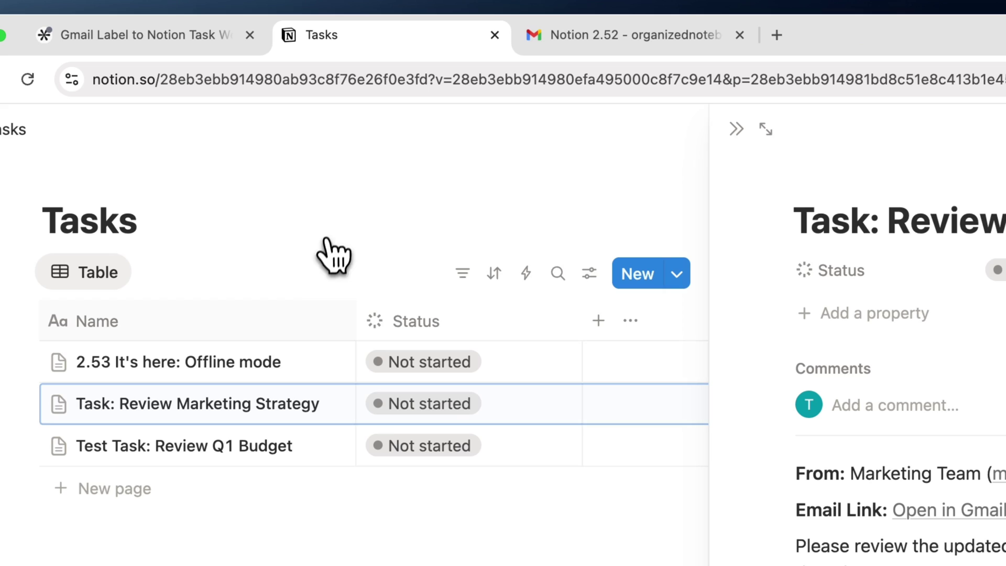
{"action": "left_click", "coordinate": [316, 361]}
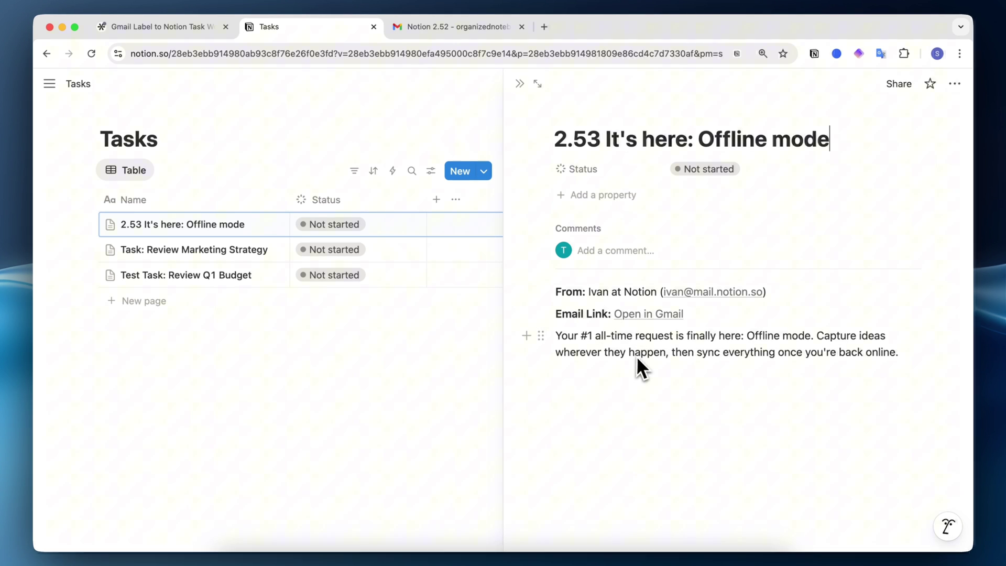
Switch back to CodeWords and examine both the workflow diagram and its generated code.
{"action": "key", "text": "ctrl+shift+Tab"}
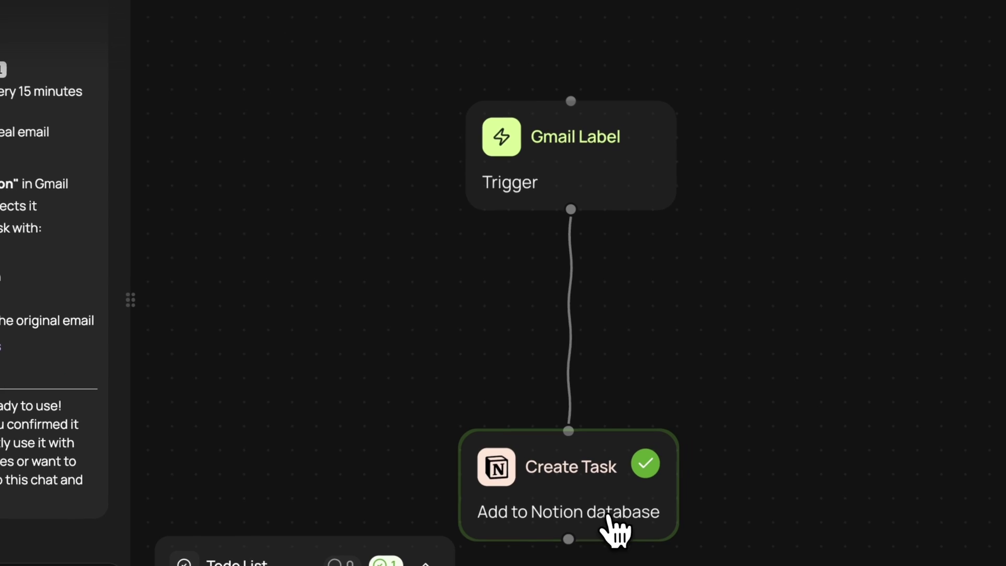
{"action": "left_click_drag", "start_coordinate": [660, 565], "coordinate": [672, 461]}
{"action": "left_click_drag", "start_coordinate": [627, 354], "coordinate": [618, 353]}
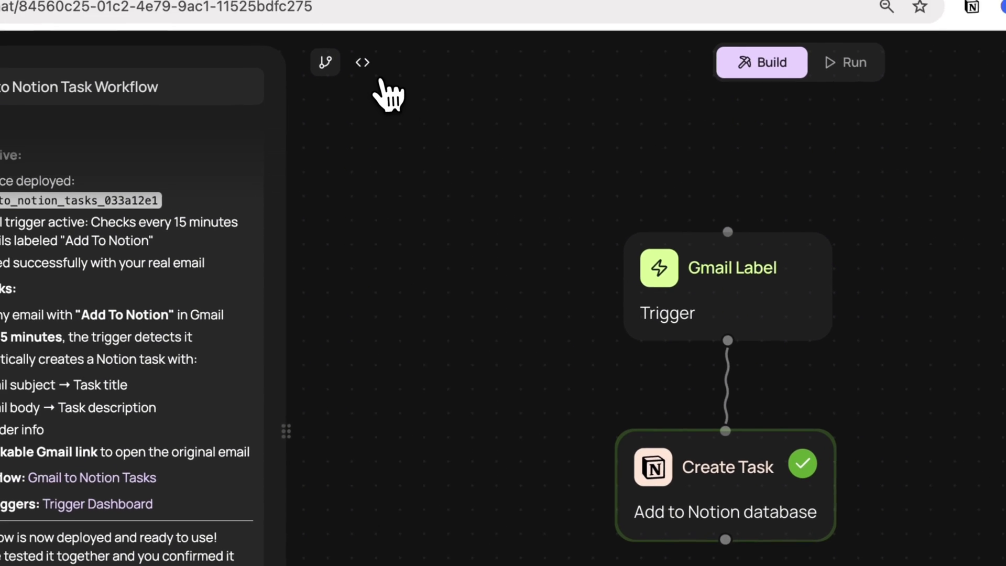
{"action": "left_click", "coordinate": [296, 34]}
{"action": "scroll", "coordinate": [618, 438], "scroll_direction": "down", "scroll_amount": 10}
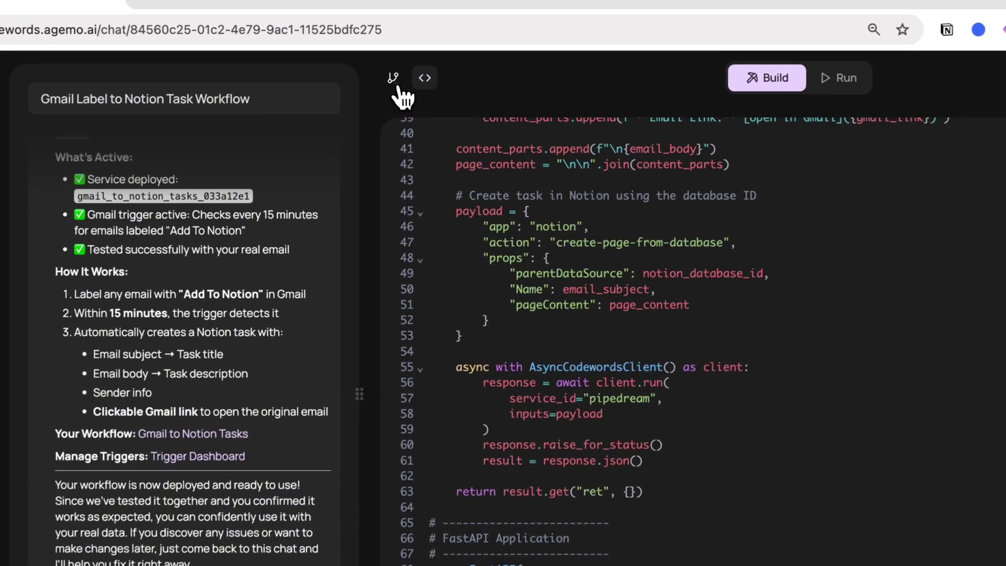
{"action": "left_click", "coordinate": [425, 88]}
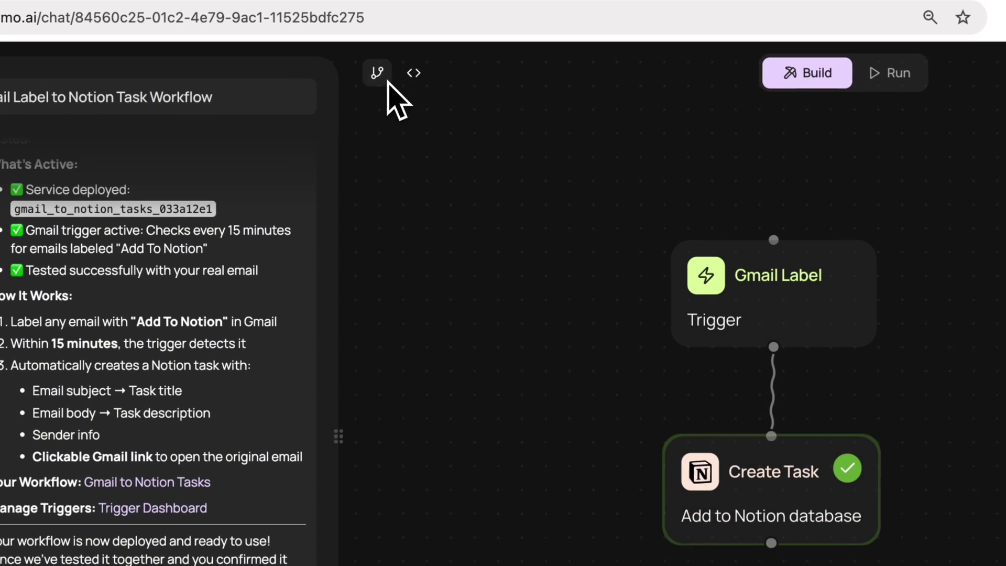
{"action": "left_click", "coordinate": [447, 87]}
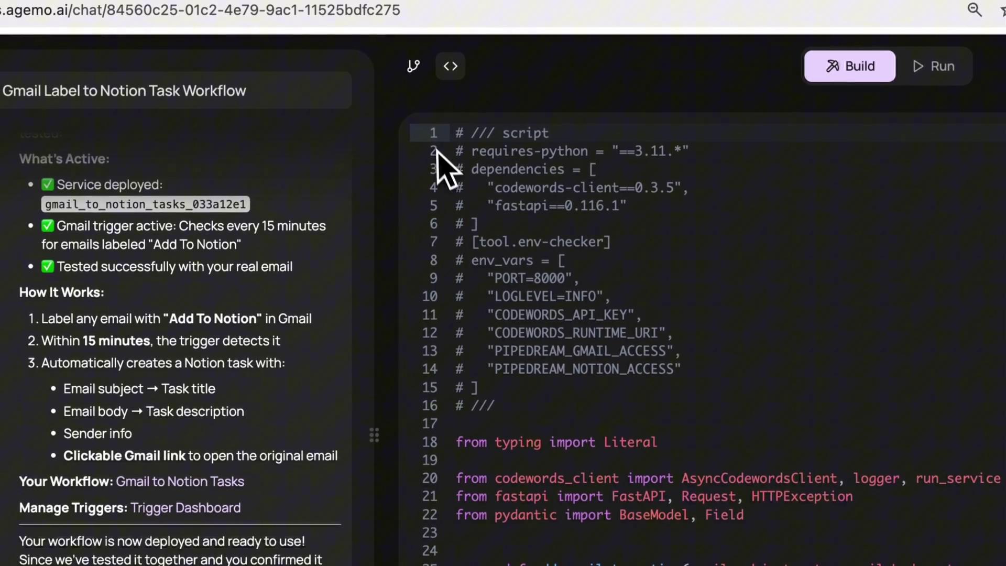
{"action": "left_click", "coordinate": [376, 72]}
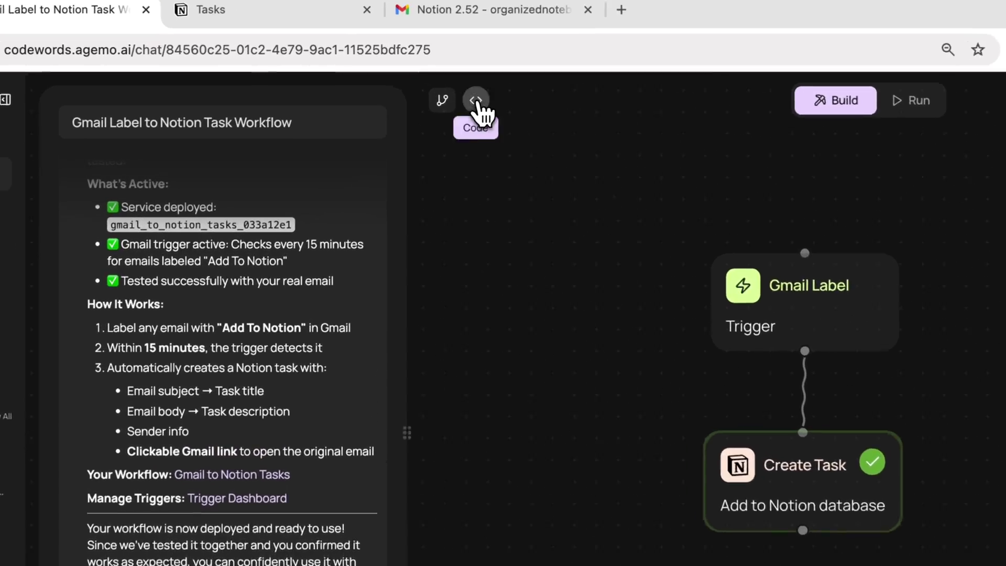
{"action": "left_click", "coordinate": [446, 87]}
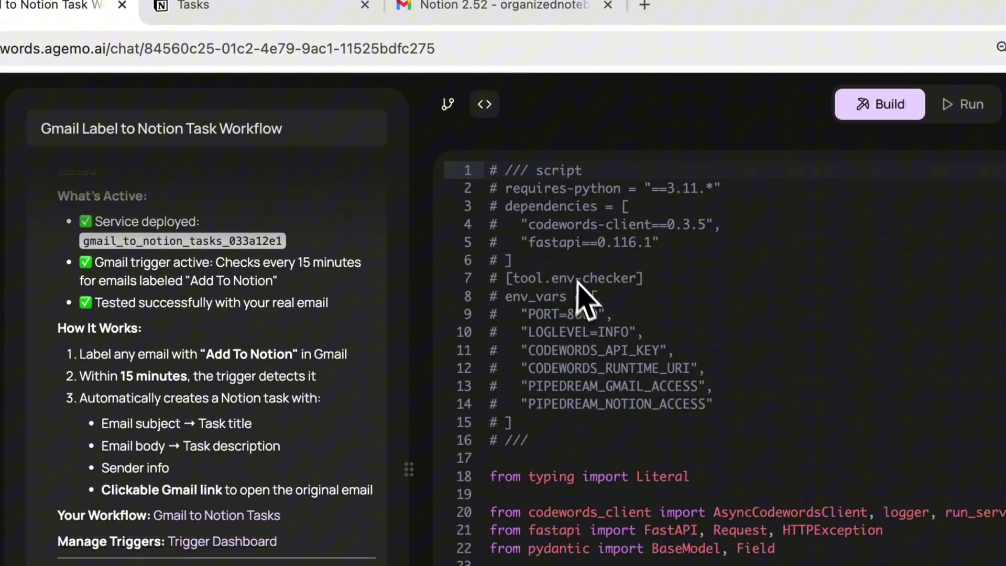
{"action": "scroll", "coordinate": [518, 220], "scroll_direction": "down", "scroll_amount": 10}
{"action": "scroll", "coordinate": [642, 430], "scroll_direction": "up", "scroll_amount": 10}
{"action": "left_click", "coordinate": [448, 104]}
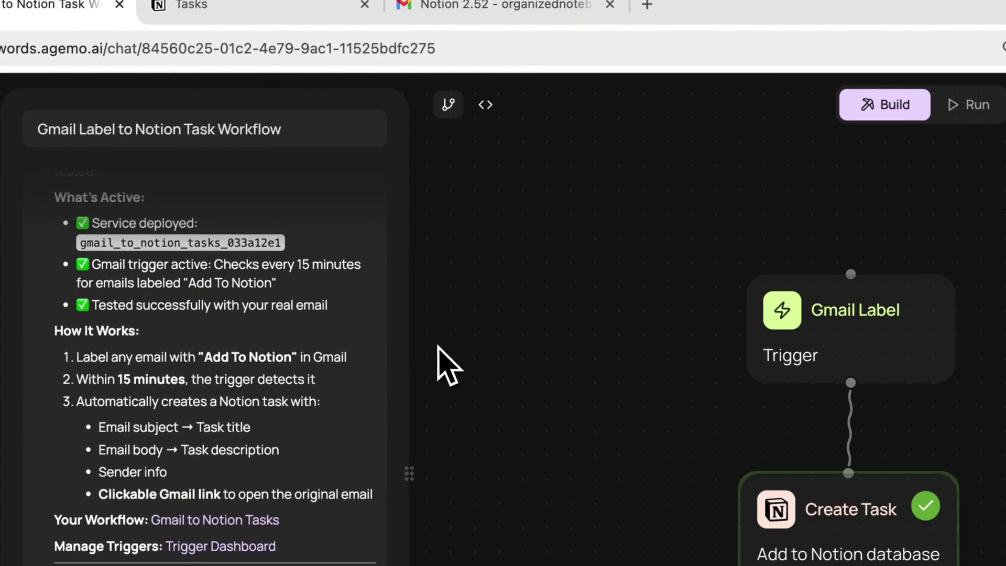
Read the chat's final summary of the 15-minute trigger and check the Tasks database in Notion before returning to CodeWords.
{"action": "scroll", "coordinate": [260, 268], "scroll_direction": "up", "scroll_amount": 5}
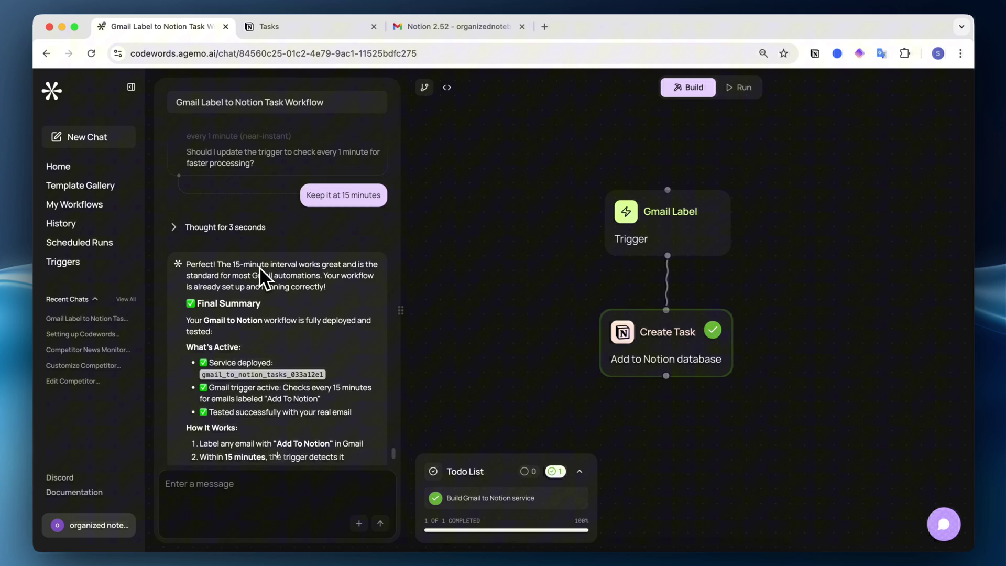
{"action": "scroll", "coordinate": [259, 266], "scroll_direction": "down", "scroll_amount": 6}
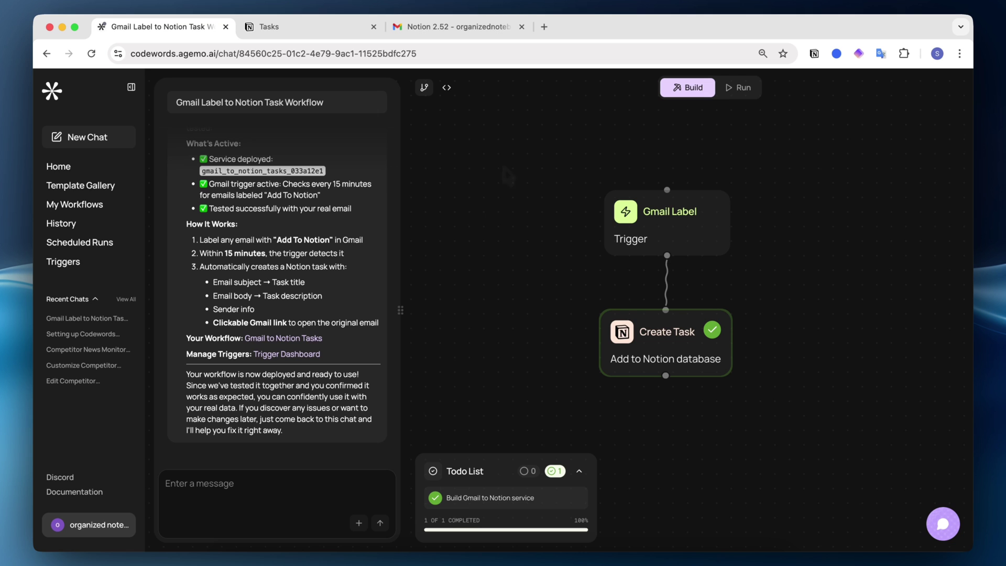
{"action": "left_click", "coordinate": [307, 29]}
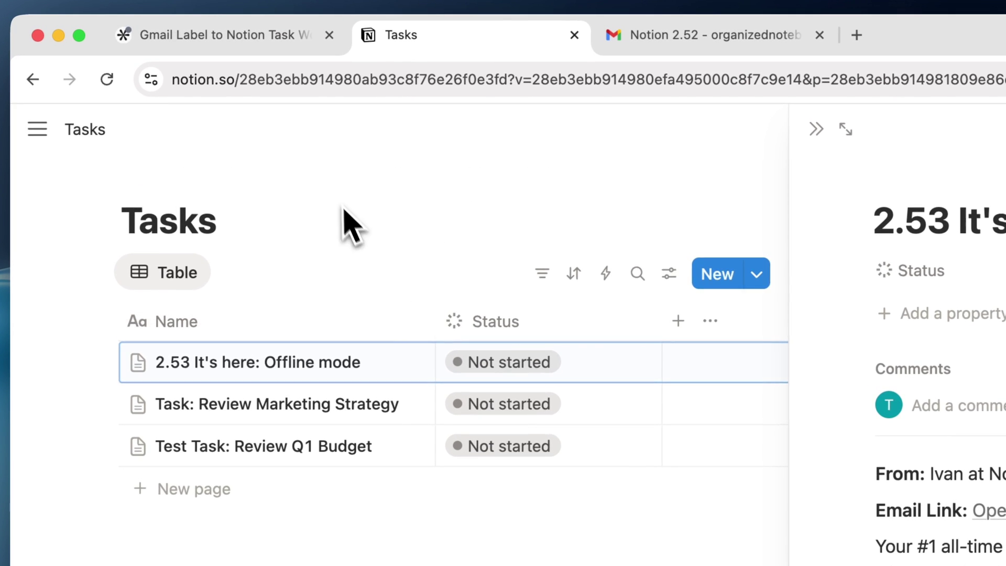
{"action": "left_click", "coordinate": [252, 36]}
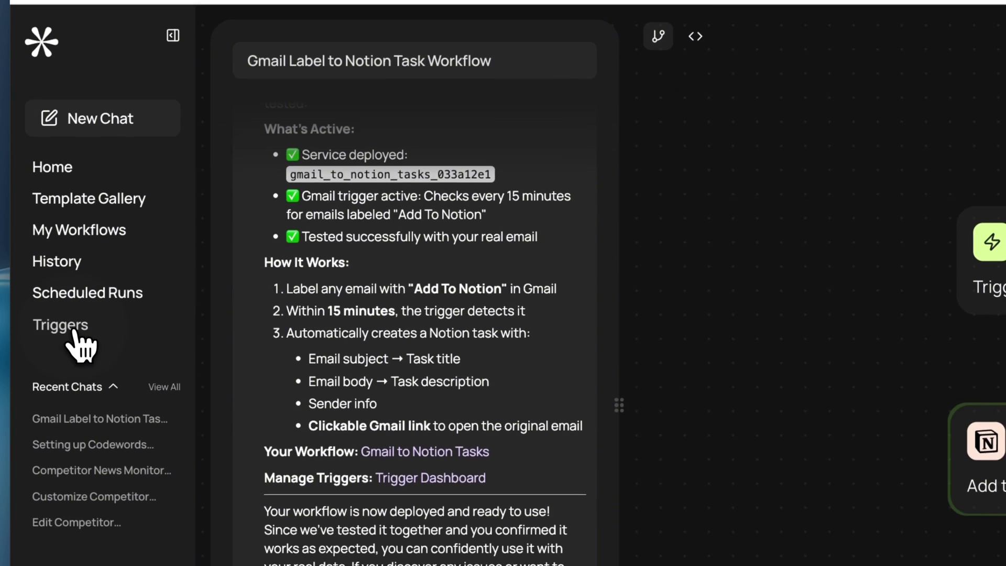
Open the Triggers page and inspect the Gmail to Notion Tasks trigger's inputs and its pause, delete and notification options.
{"action": "left_click", "coordinate": [69, 427]}
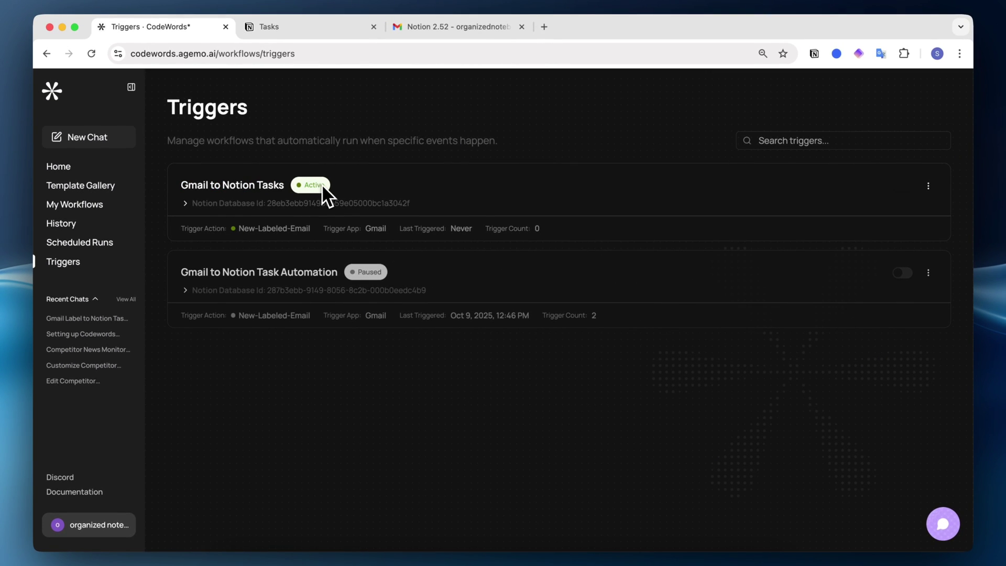
{"action": "left_click", "coordinate": [189, 204]}
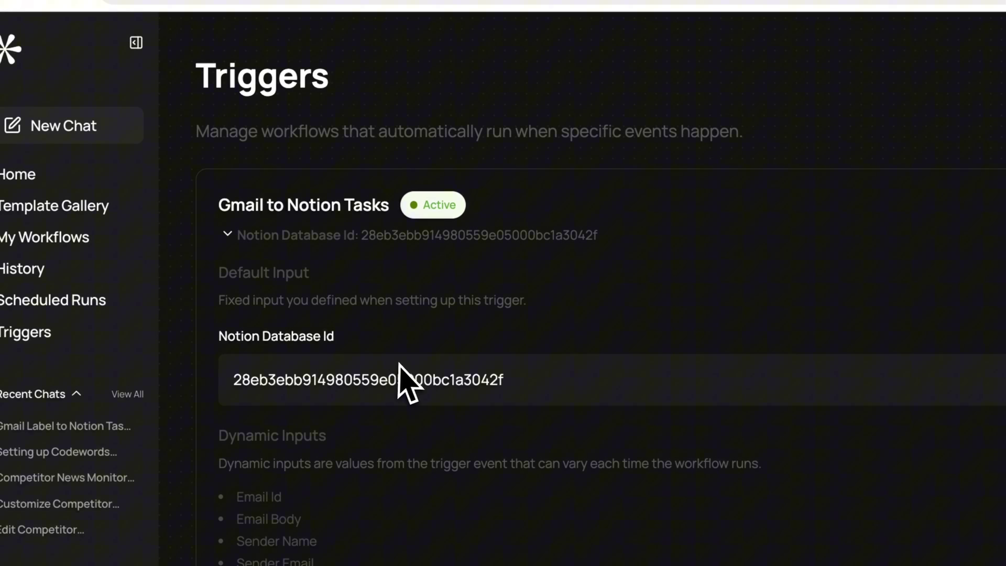
{"action": "left_click", "coordinate": [229, 234]}
{"action": "left_click", "coordinate": [961, 243]}
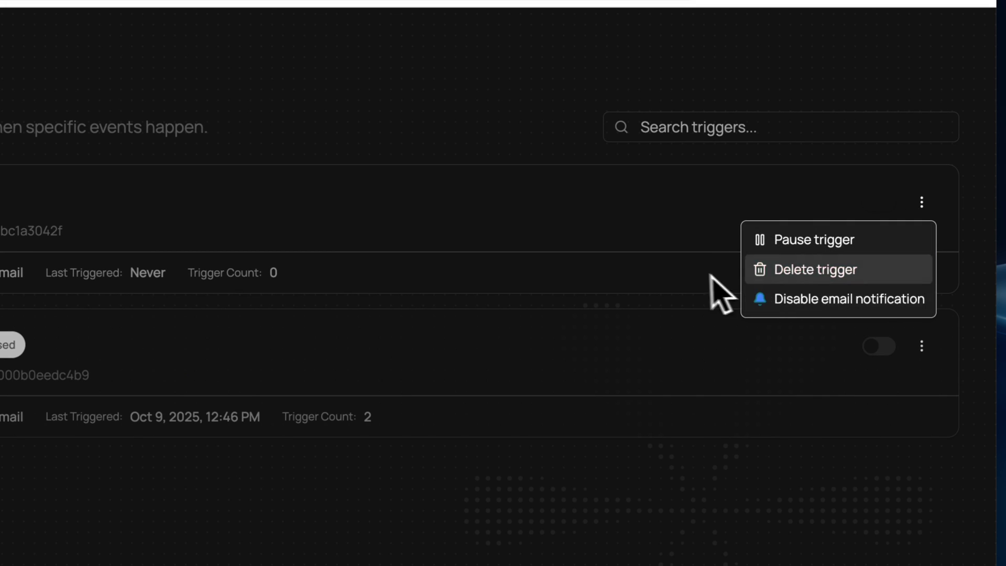
{"action": "left_click", "coordinate": [369, 208]}
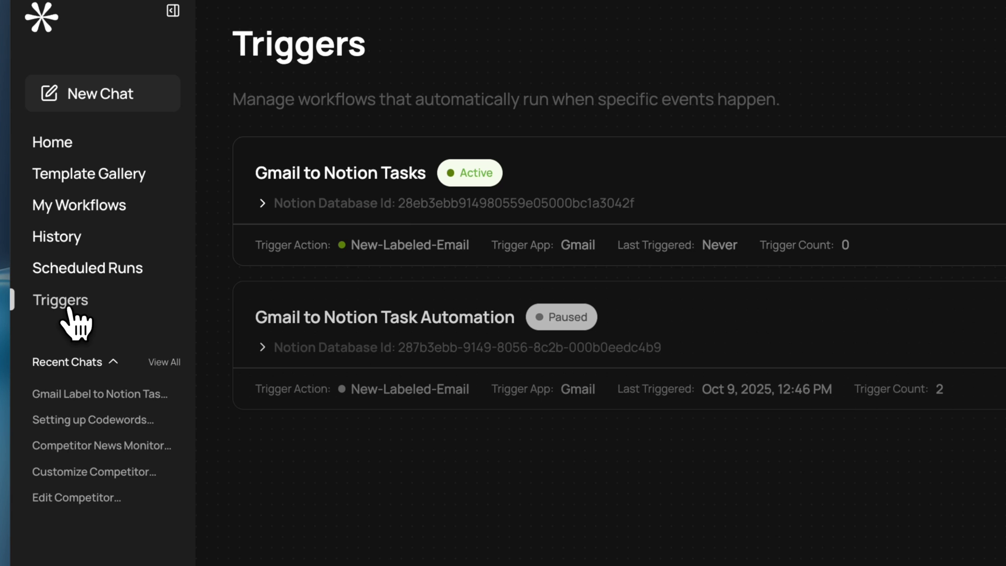
Open the Gmail to Notion Task Automation workflow from My Workflows and view its Remix options.
{"action": "left_click", "coordinate": [108, 207]}
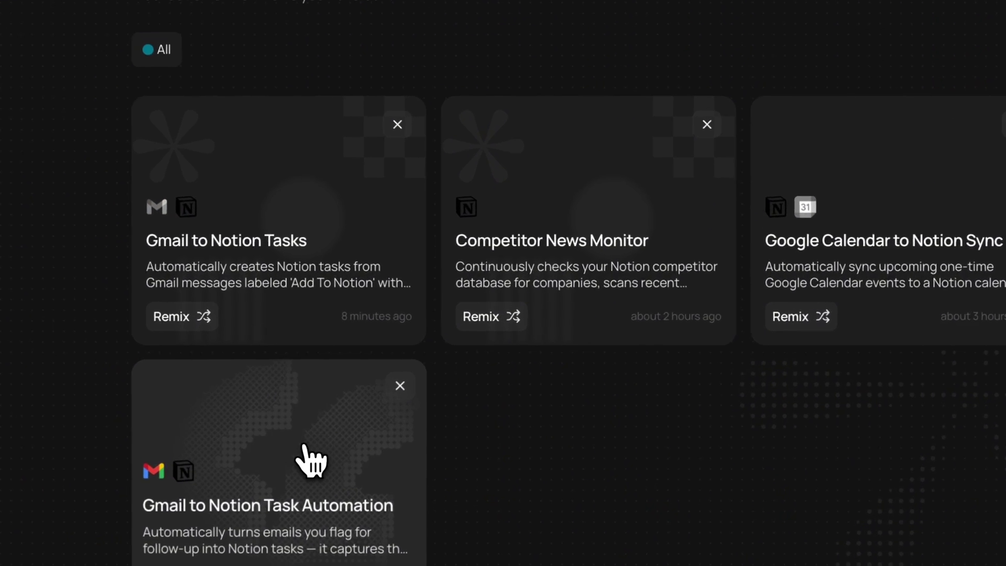
{"action": "left_click", "coordinate": [388, 413]}
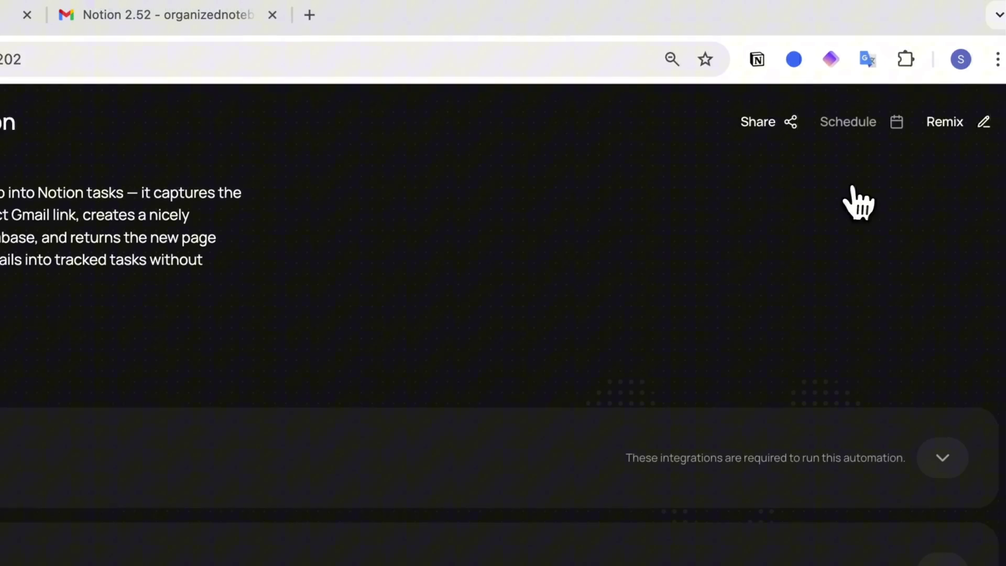
{"action": "left_click", "coordinate": [922, 142]}
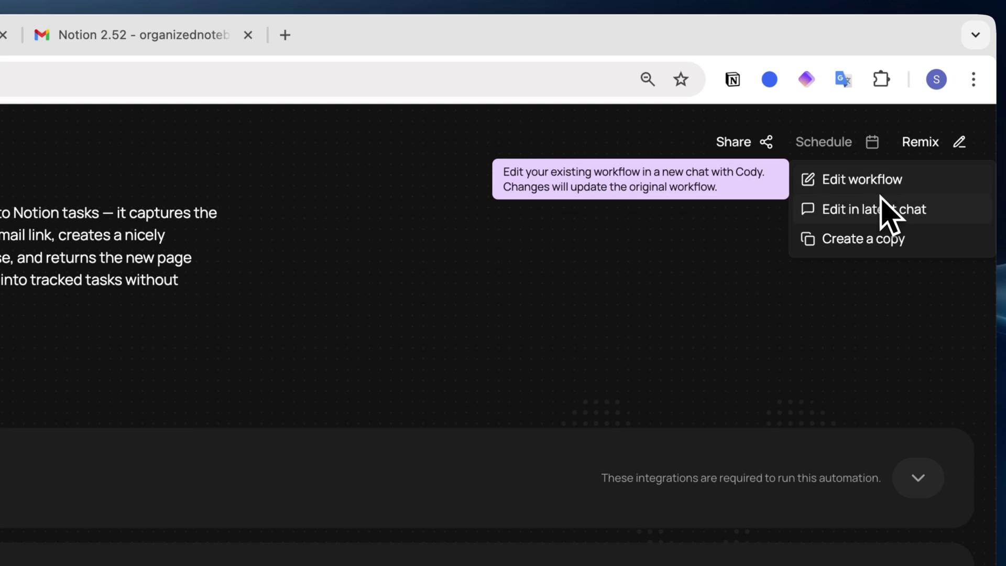
{"action": "left_click", "coordinate": [742, 251]}
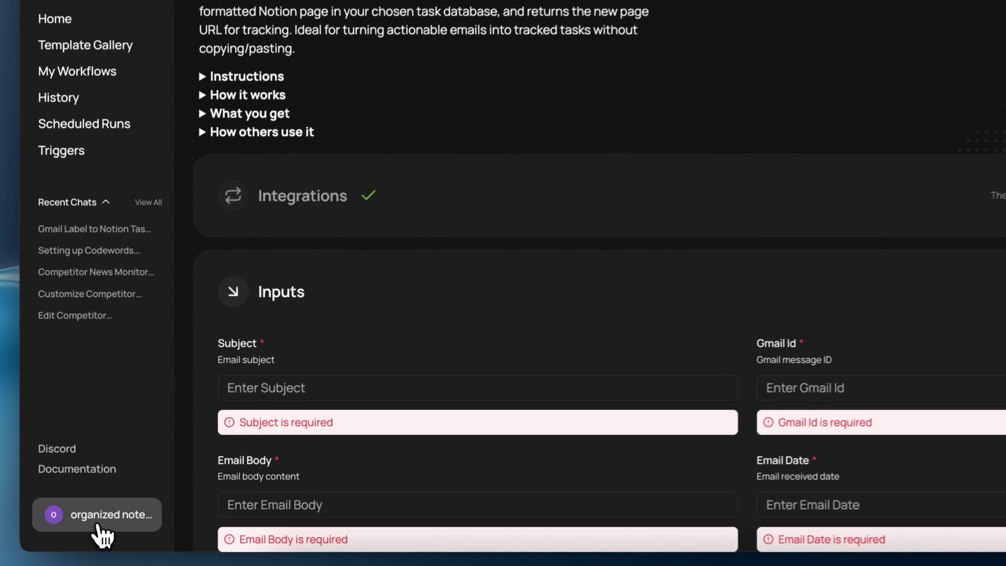
Open the account's integrations and search all integrations for notion and for gmail.
{"action": "left_click", "coordinate": [87, 524]}
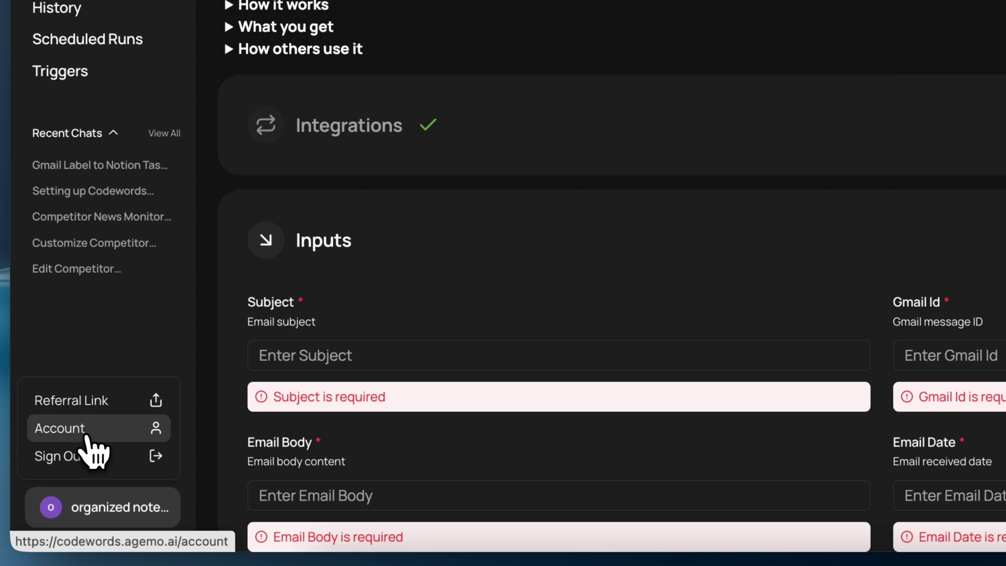
{"action": "left_click", "coordinate": [93, 436]}
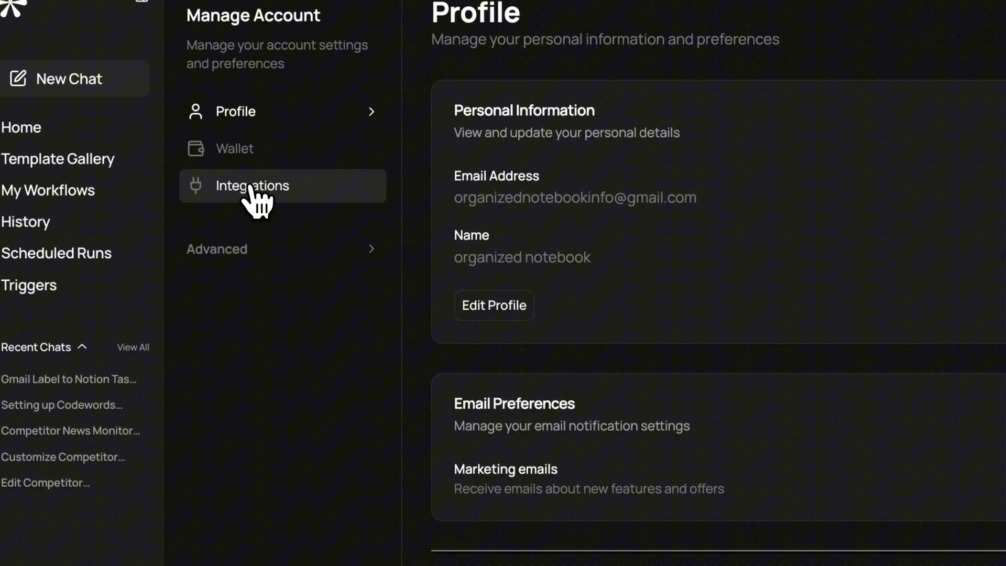
{"action": "left_click", "coordinate": [252, 187]}
{"action": "scroll", "coordinate": [472, 341], "scroll_direction": "down", "scroll_amount": 5}
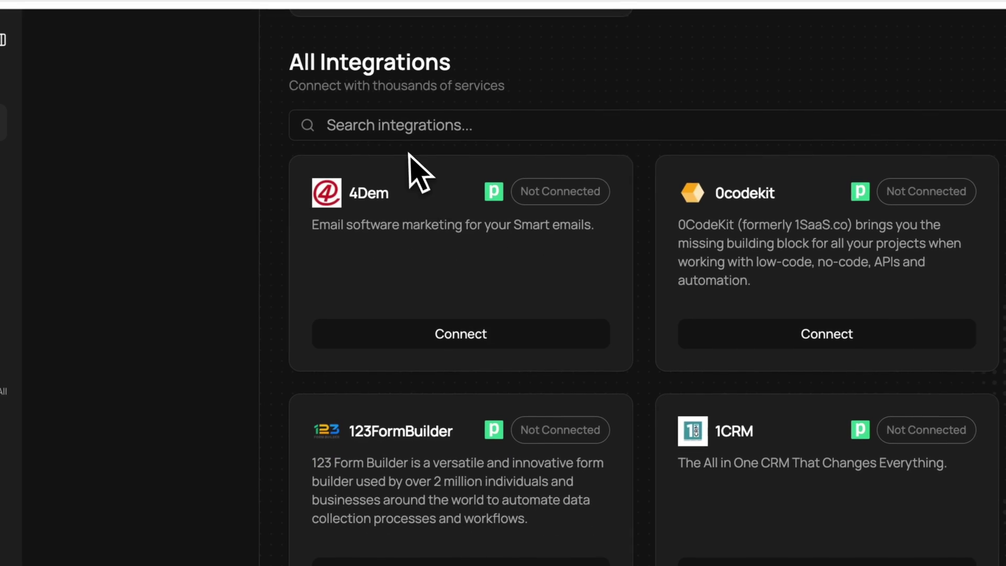
{"action": "left_click", "coordinate": [381, 121]}
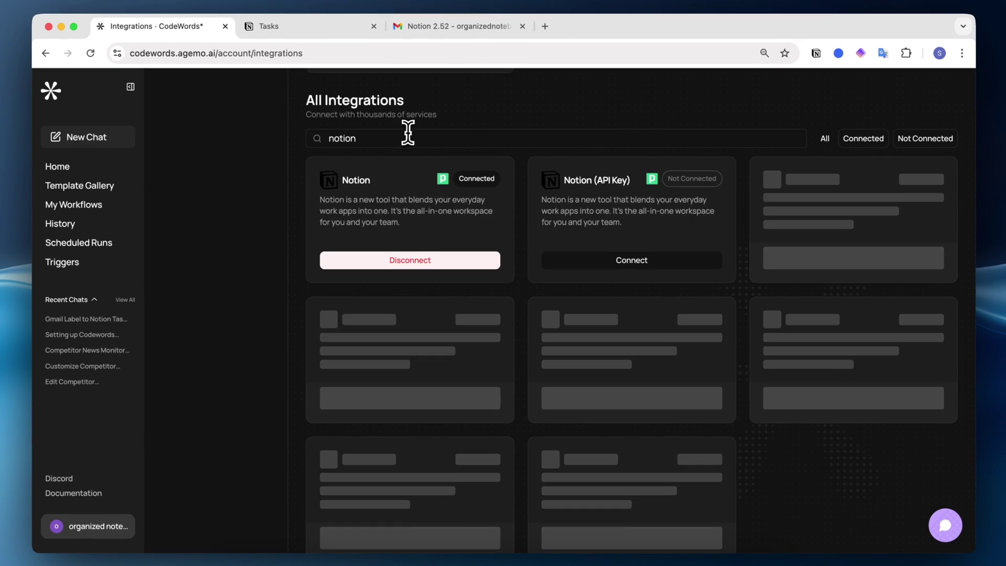
{"action": "scroll", "coordinate": [462, 121], "scroll_direction": "up", "scroll_amount": 5}
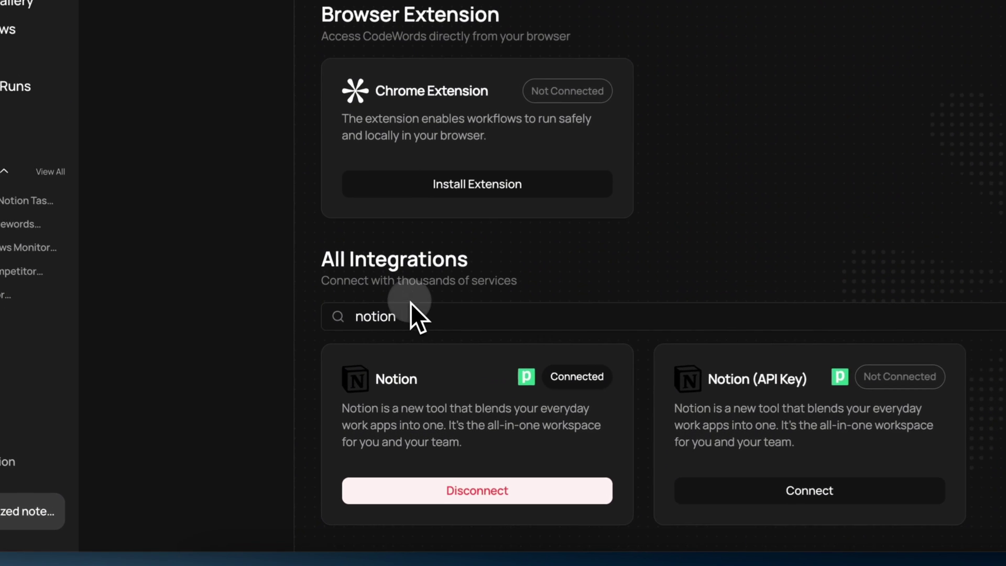
{"action": "double_click", "coordinate": [356, 396]}
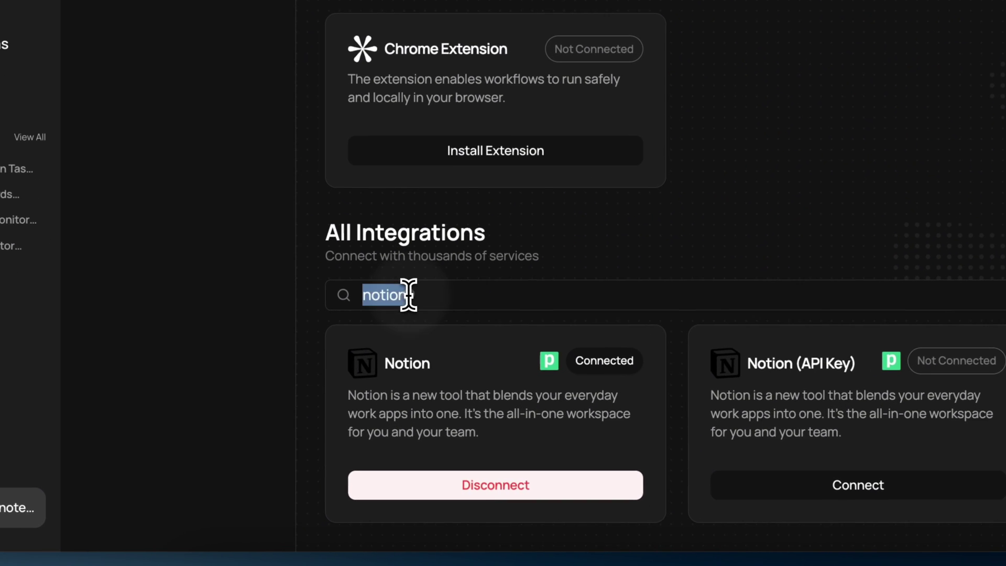
{"action": "type", "text": "gmail"}
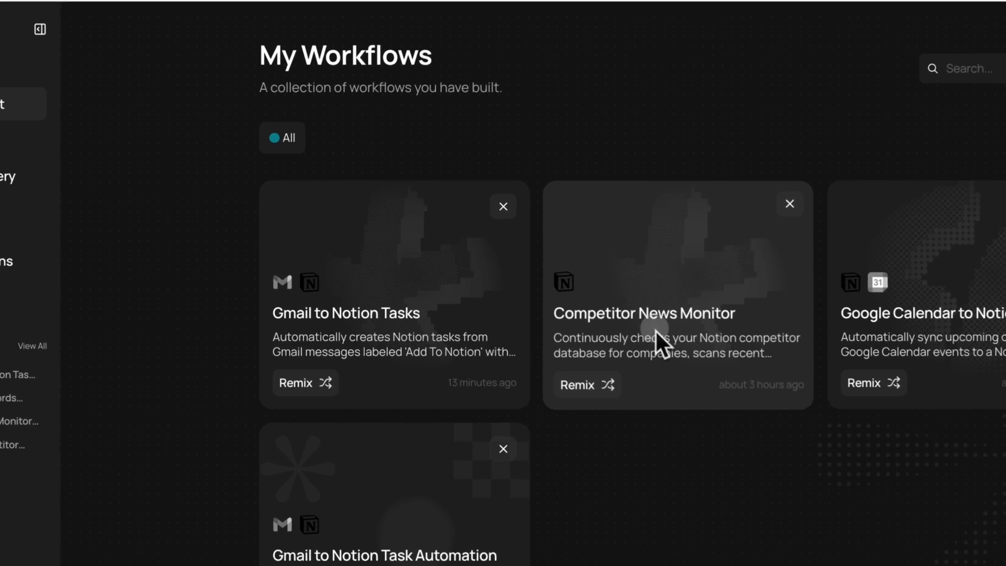
Open the Competitor News Monitor workflow from My Workflows and examine its required integrations and inputs.
{"action": "left_click", "coordinate": [546, 296]}
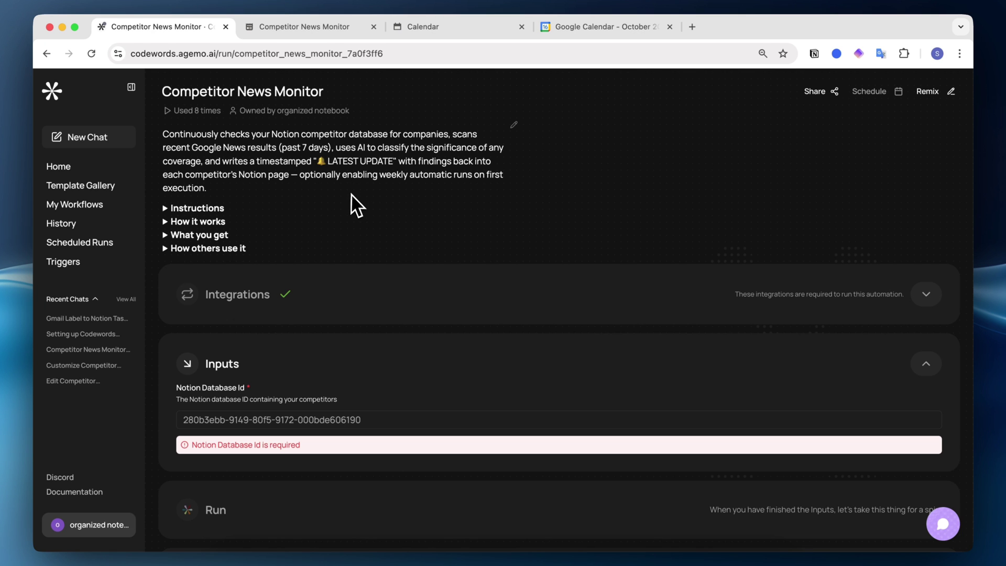
{"action": "scroll", "coordinate": [350, 202], "scroll_direction": "down", "scroll_amount": 3}
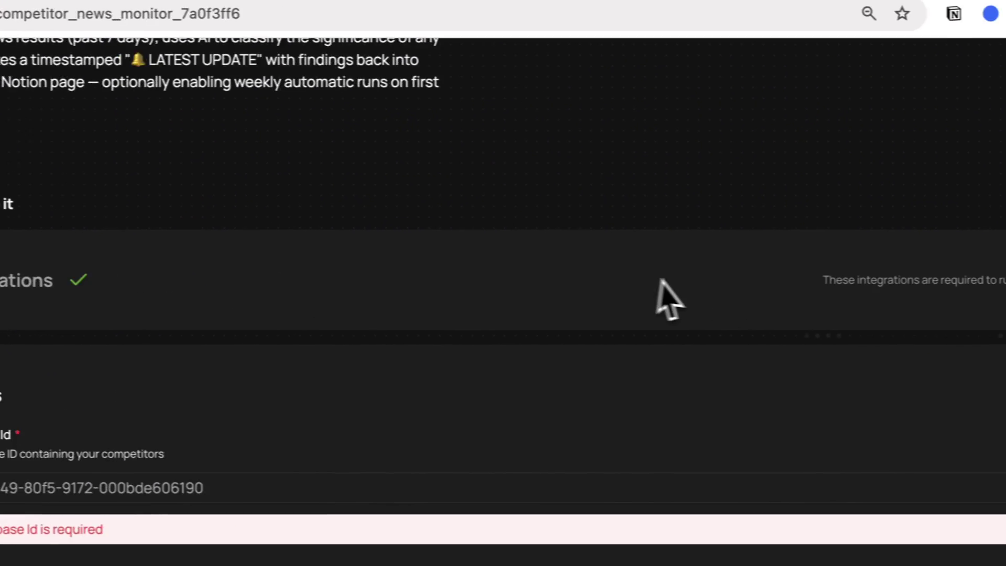
{"action": "left_click", "coordinate": [944, 267]}
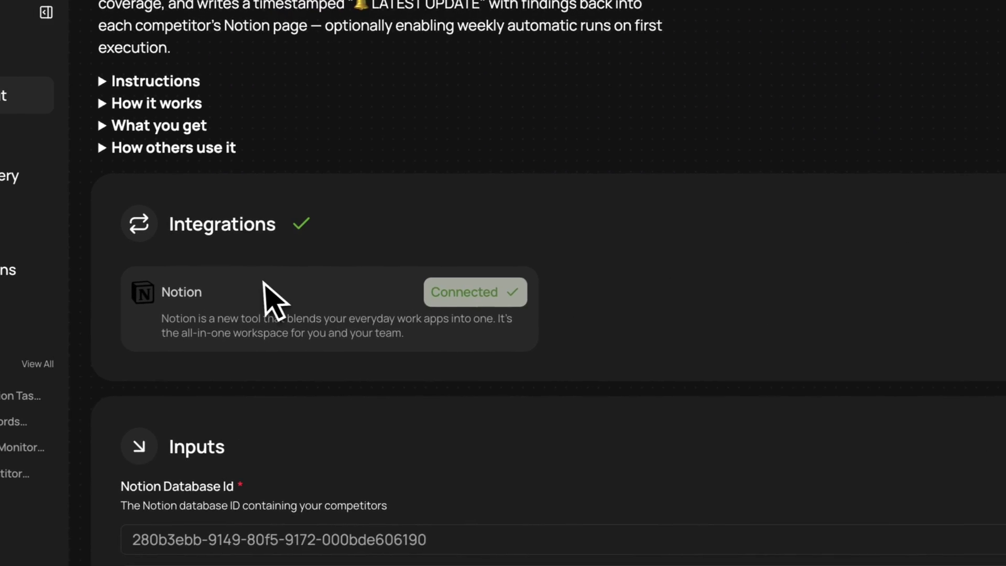
{"action": "left_click", "coordinate": [933, 240]}
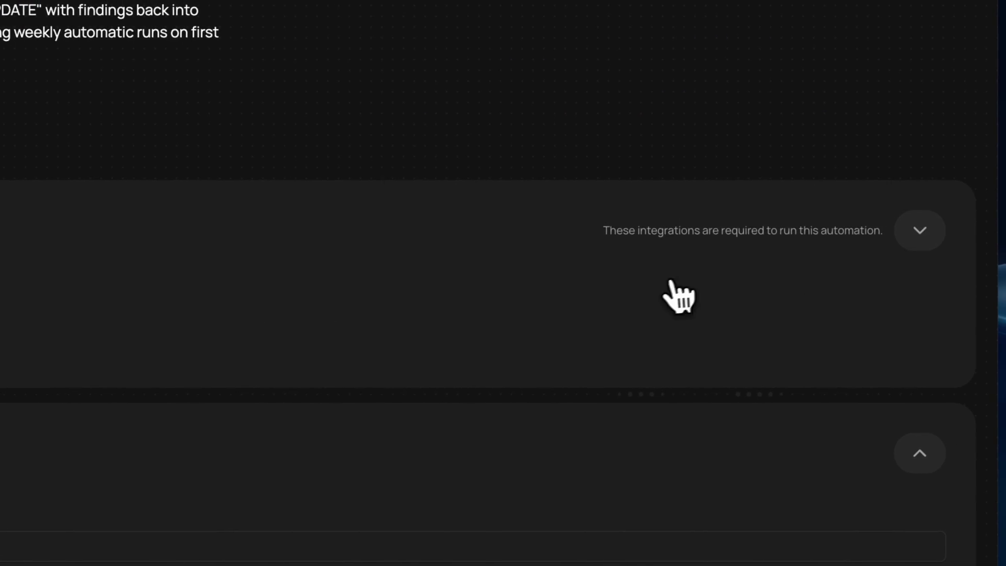
{"action": "scroll", "coordinate": [524, 310], "scroll_direction": "up", "scroll_amount": 2}
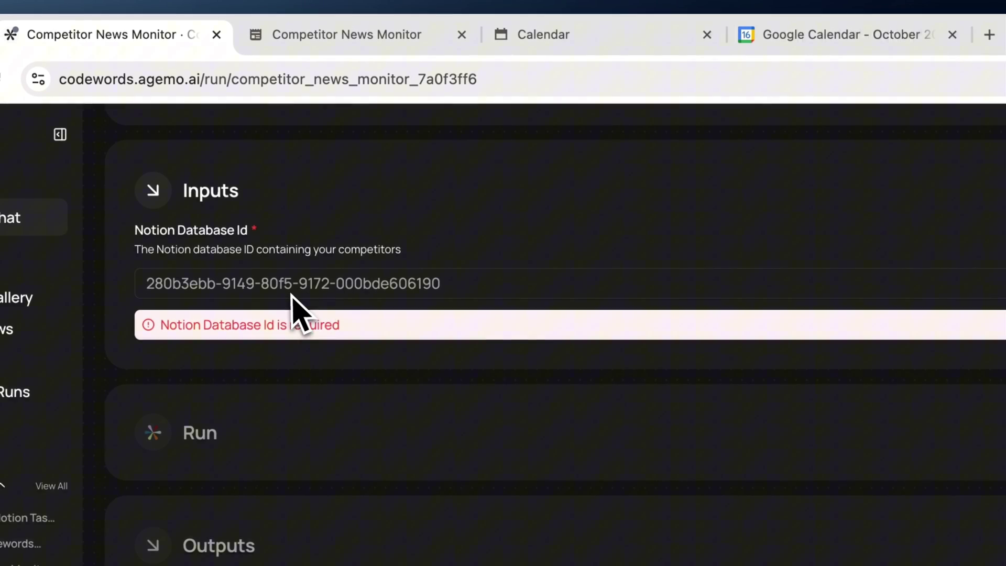
Copy the data source ID of the Competitor News Monitor database from its data source settings in Notion.
{"action": "left_click", "coordinate": [390, 45]}
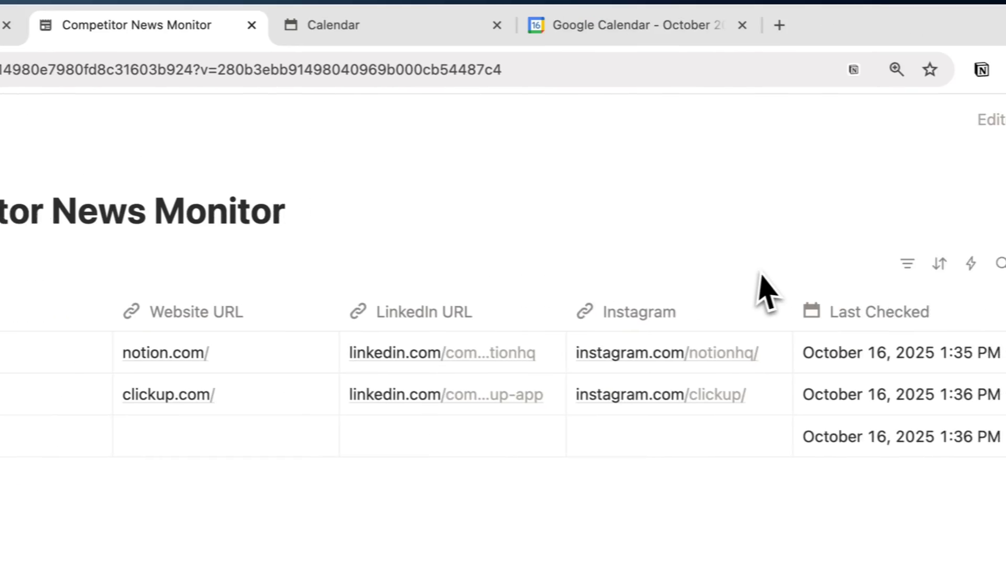
{"action": "left_click", "coordinate": [825, 238]}
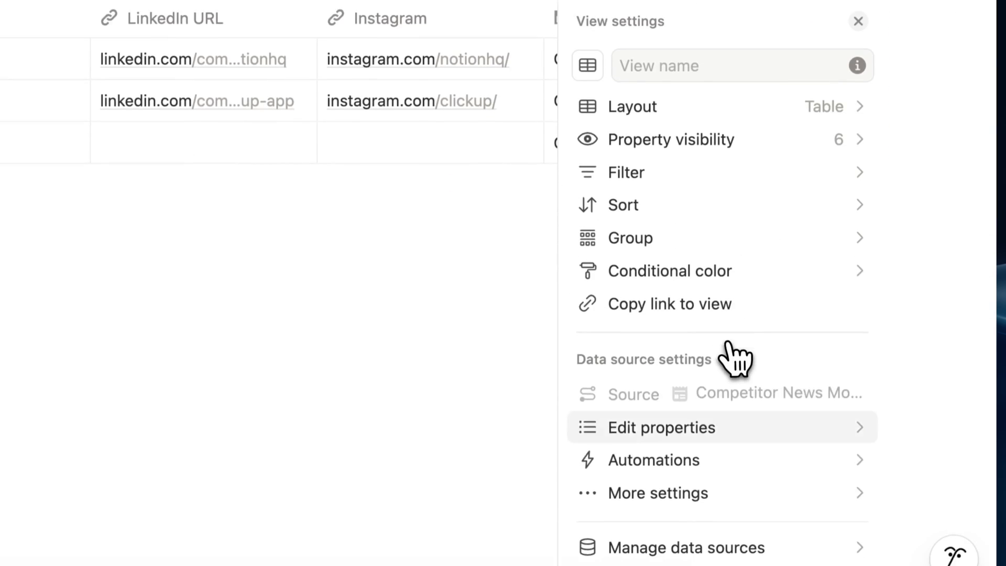
{"action": "scroll", "coordinate": [735, 359], "scroll_direction": "down", "scroll_amount": 2}
{"action": "left_click", "coordinate": [739, 501]}
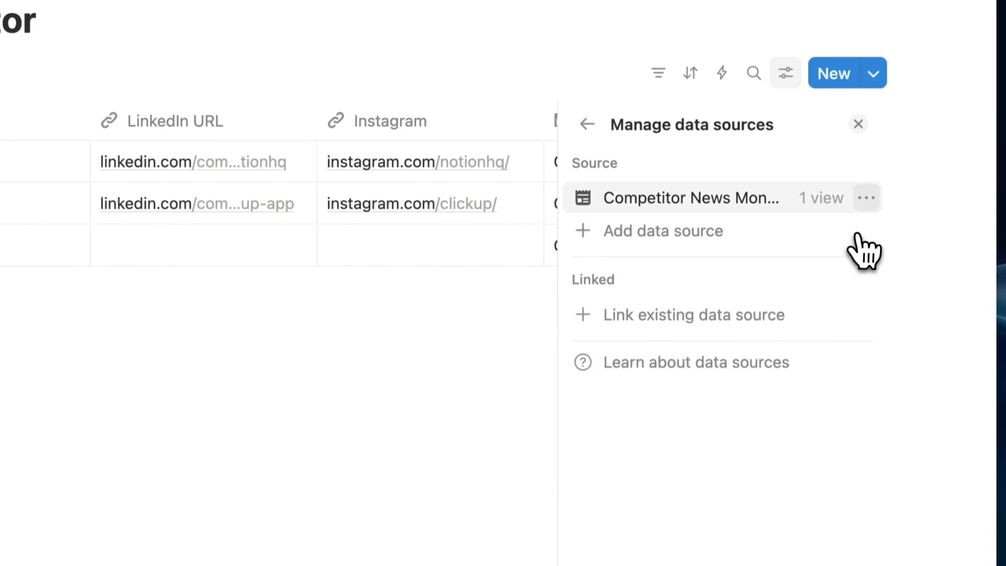
{"action": "left_click", "coordinate": [866, 198]}
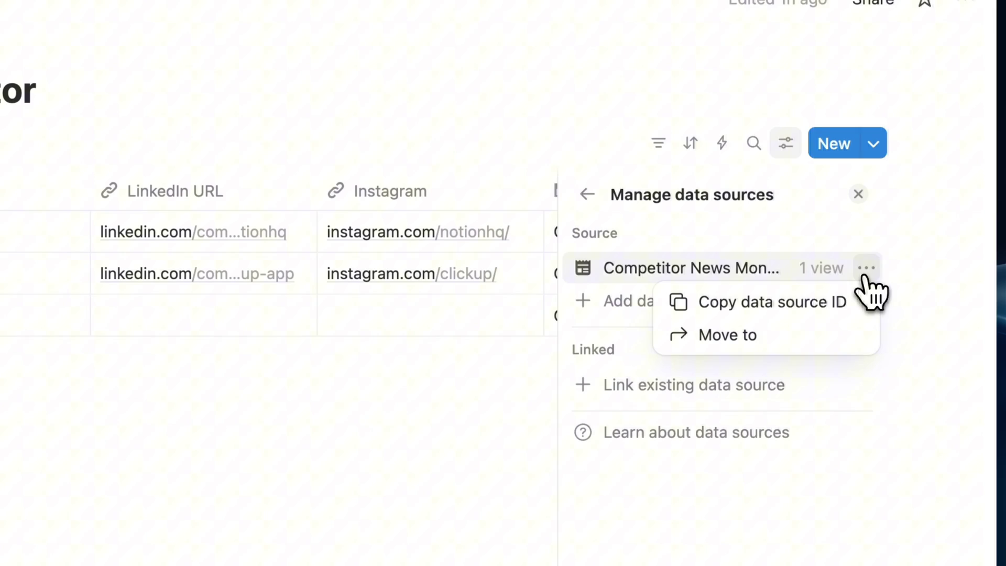
{"action": "left_click", "coordinate": [838, 234]}
{"action": "left_click", "coordinate": [382, 59]}
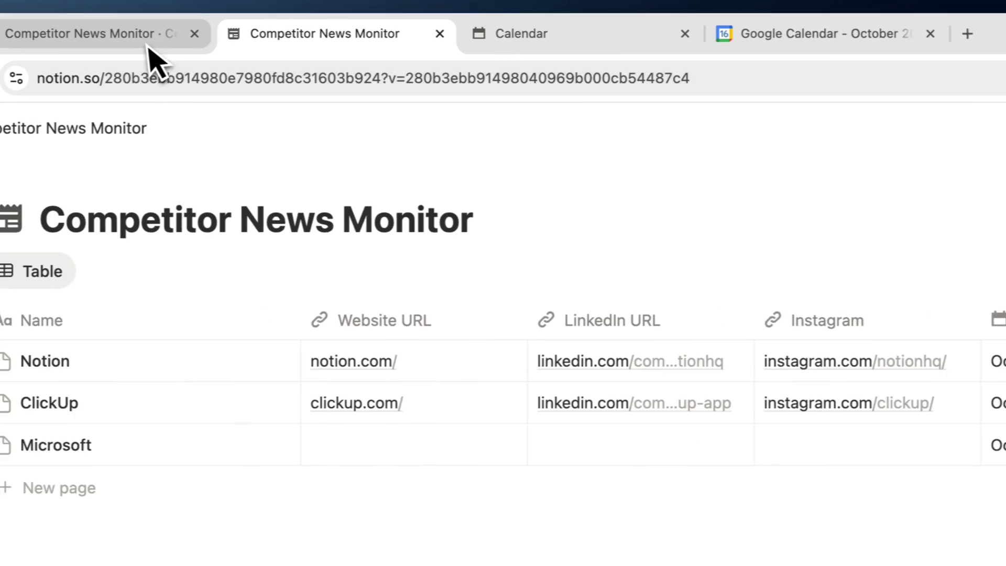
Switch to CodeWords, paste the copied ID as the Competitor News Monitor's Notion Database Id and run the workflow.
{"action": "left_click", "coordinate": [8, 32]}
{"action": "left_click", "coordinate": [168, 271]}
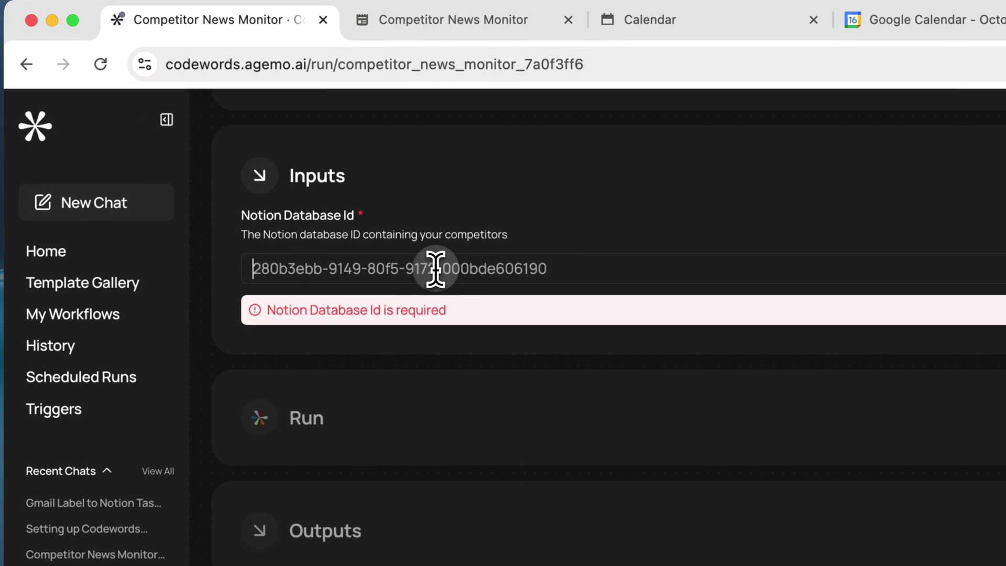
{"action": "key", "text": "super+v"}
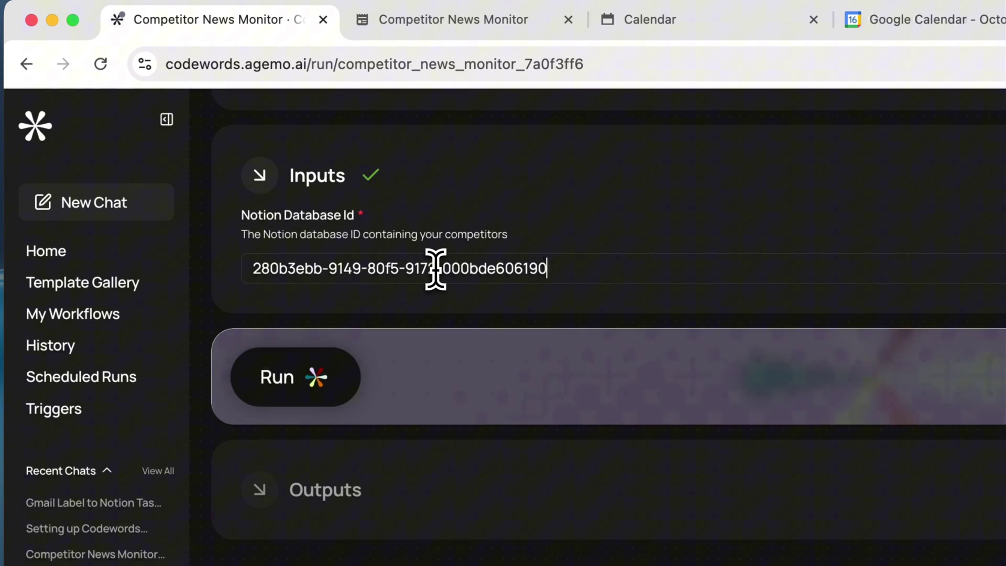
{"action": "left_click", "coordinate": [313, 394]}
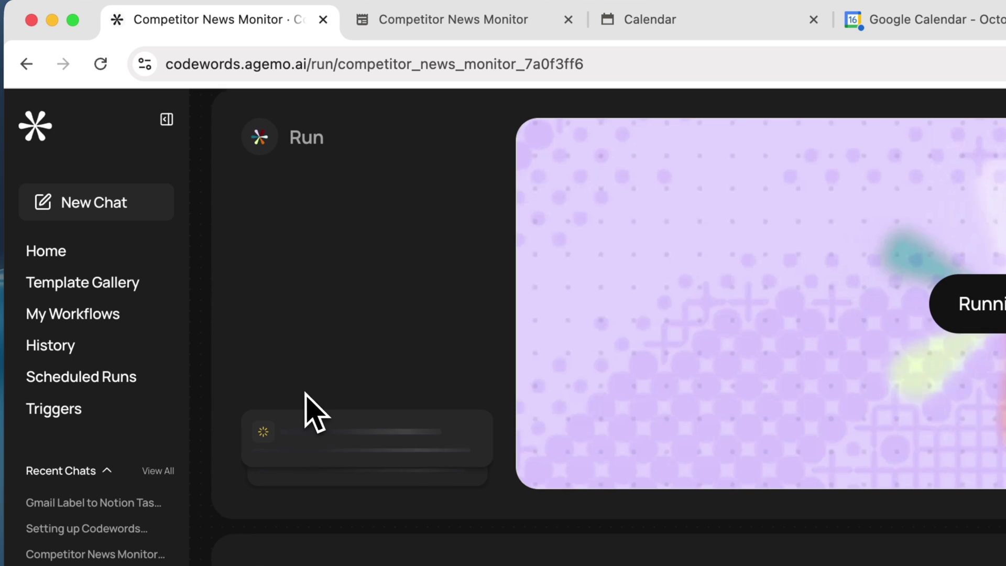
Check the active connections of the Competitor News Monitor database in Notion, and view the workflow's run outputs in CodeWords.
{"action": "left_click", "coordinate": [456, 21]}
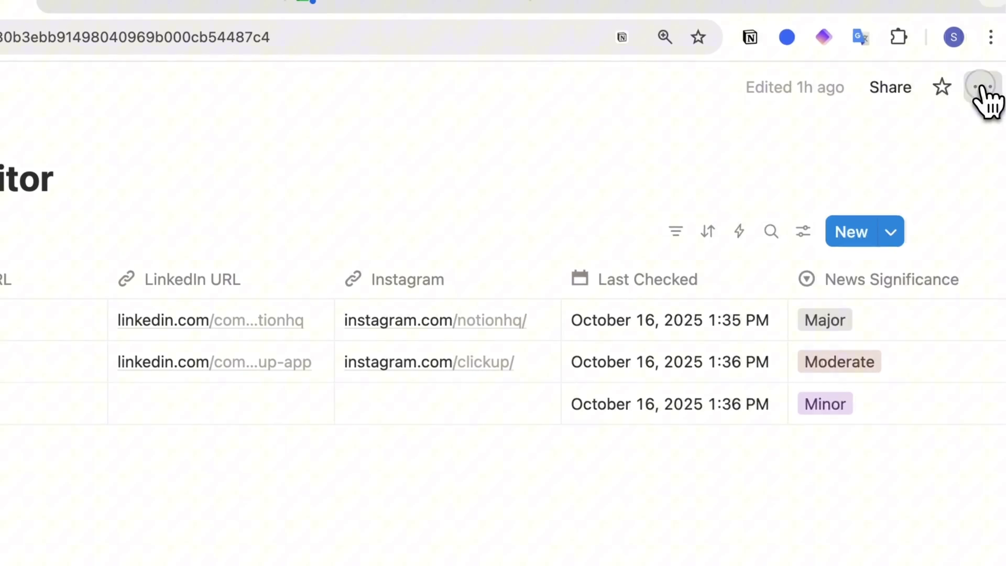
{"action": "left_click", "coordinate": [982, 94]}
{"action": "mouse_move", "coordinate": [798, 416]}
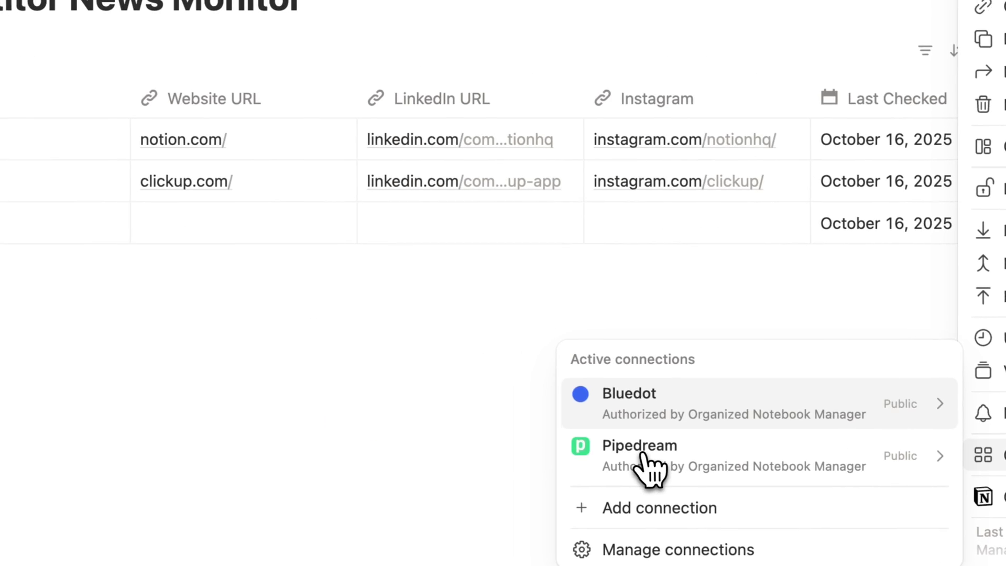
{"action": "left_click", "coordinate": [246, 27]}
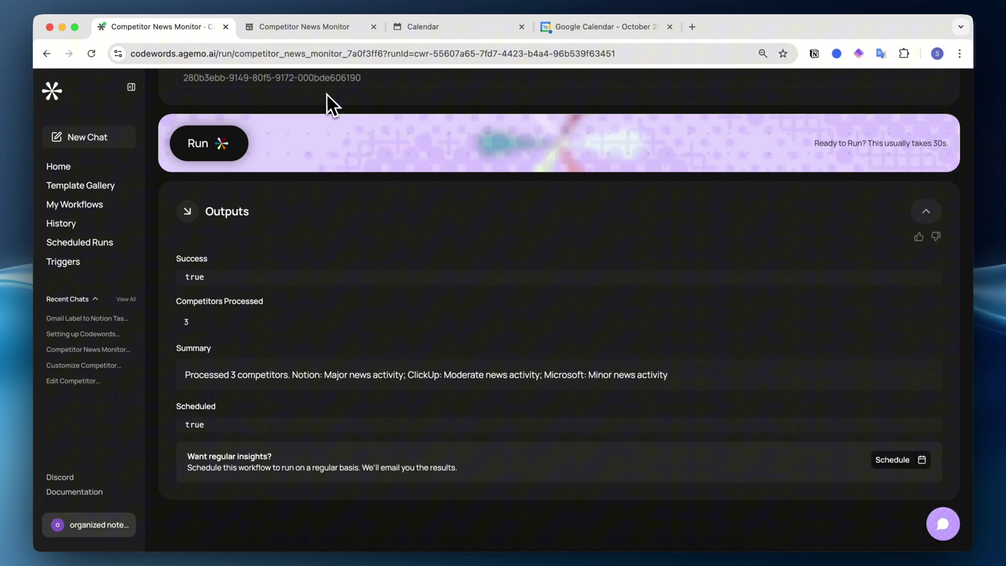
Open the Microsoft, ClickUp and Notion pages in the Notion database and review the latest news update in each.
{"action": "left_click", "coordinate": [309, 30]}
{"action": "left_click", "coordinate": [489, 163]}
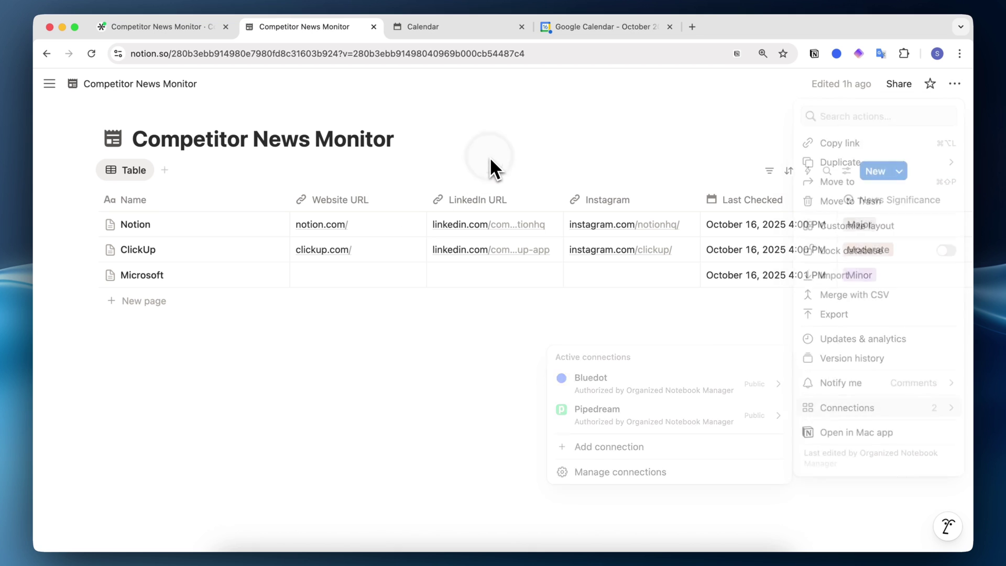
{"action": "left_click", "coordinate": [261, 273]}
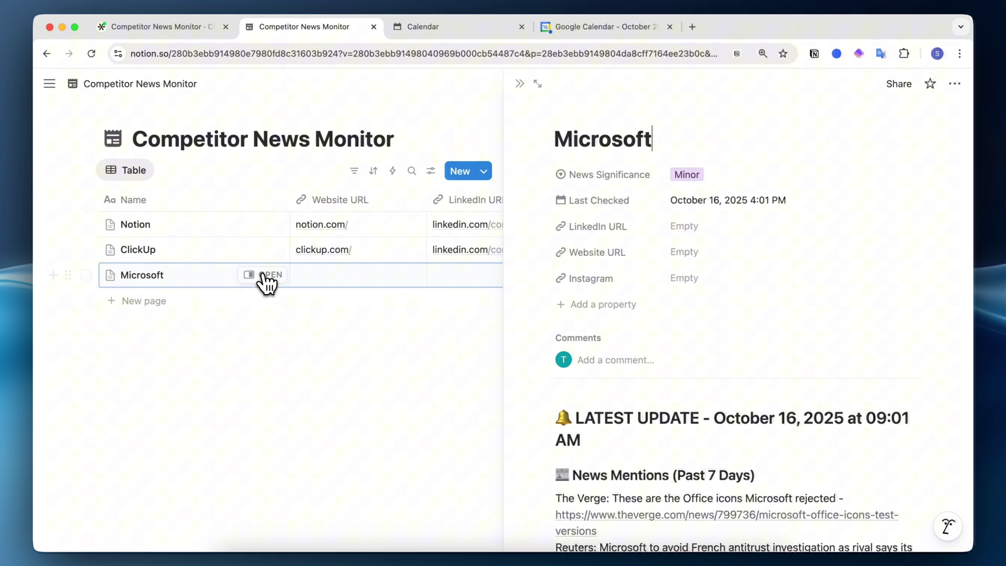
{"action": "scroll", "coordinate": [584, 386], "scroll_direction": "down", "scroll_amount": 5}
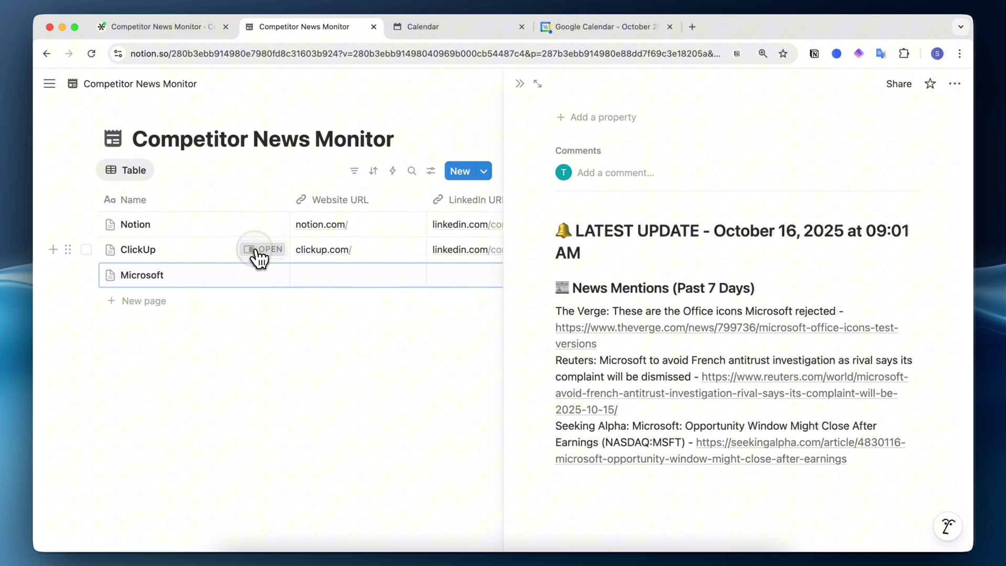
{"action": "left_click", "coordinate": [261, 251]}
{"action": "scroll", "coordinate": [618, 362], "scroll_direction": "down", "scroll_amount": 5}
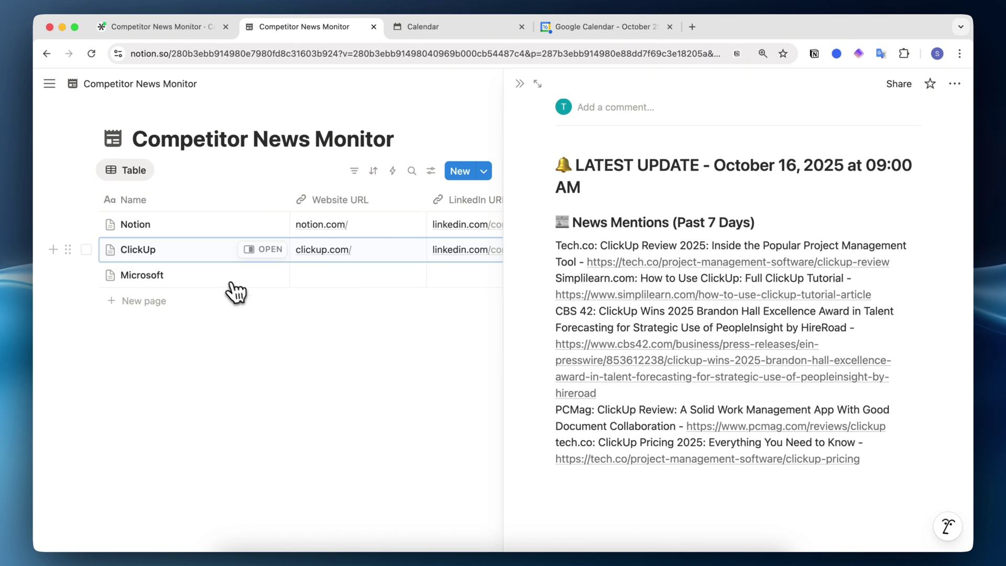
{"action": "left_click", "coordinate": [261, 226]}
{"action": "scroll", "coordinate": [609, 354], "scroll_direction": "down", "scroll_amount": 5}
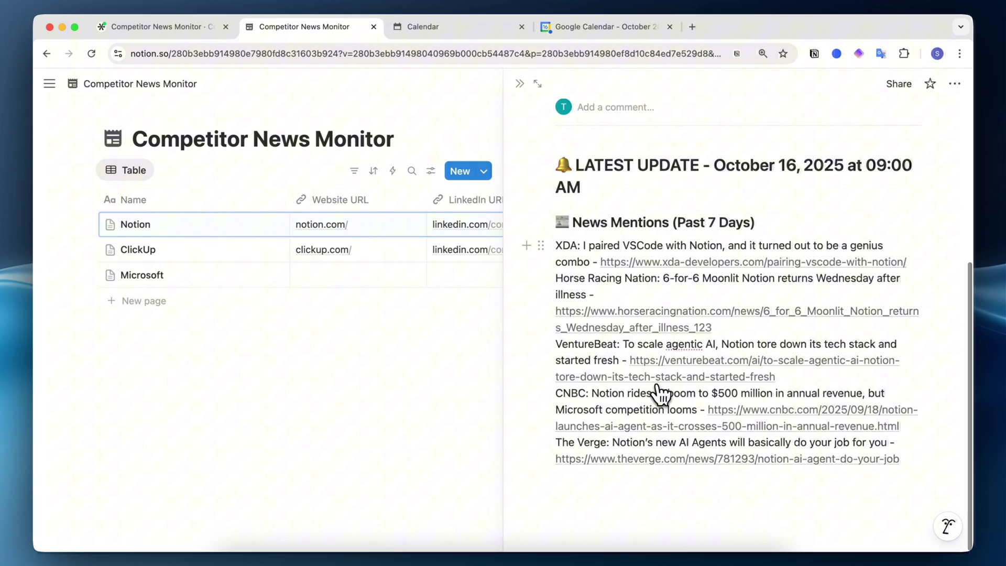
{"action": "scroll", "coordinate": [608, 294], "scroll_direction": "up", "scroll_amount": 5}
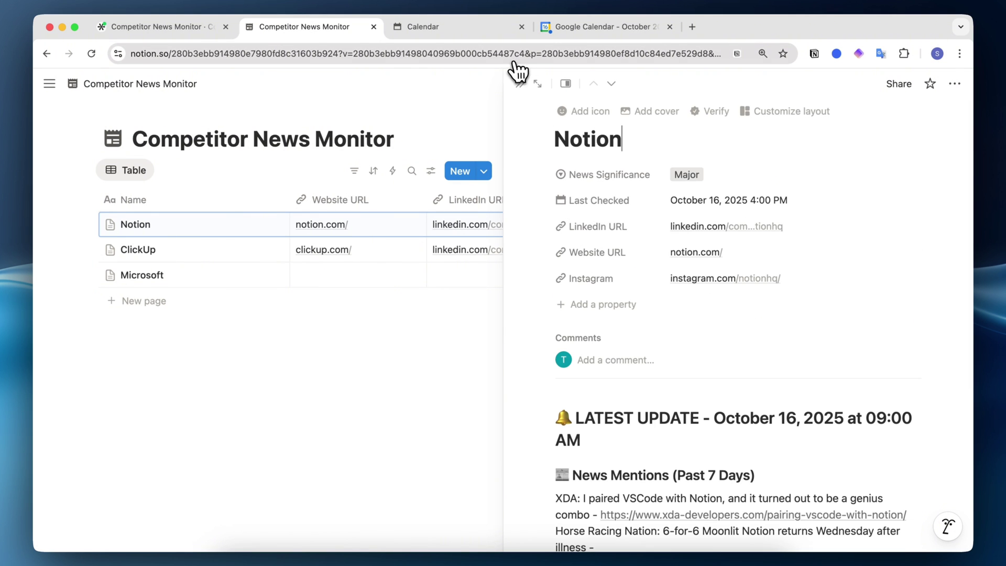
{"action": "left_click", "coordinate": [520, 84]}
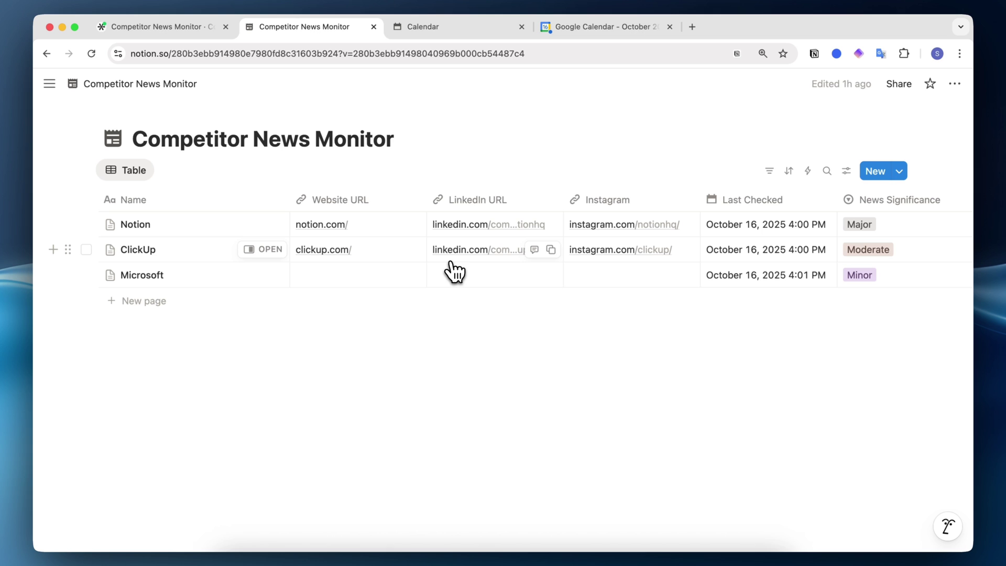
Schedule the Competitor News Monitor in CodeWords weekly on Monday at 4:15 PM with completion e-mails, and open Scheduled Runs.
{"action": "left_click", "coordinate": [174, 32]}
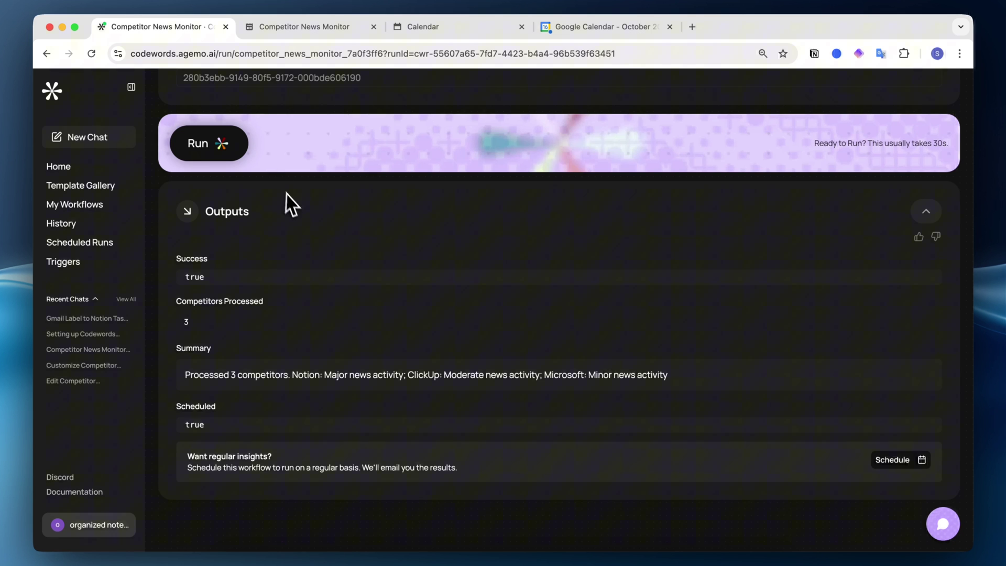
{"action": "scroll", "coordinate": [314, 241], "scroll_direction": "up", "scroll_amount": 7}
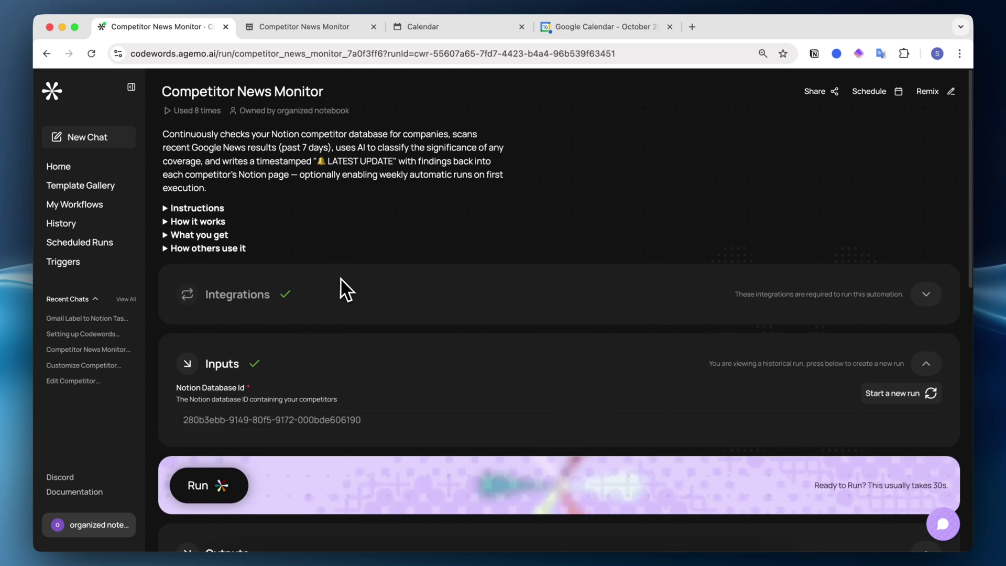
{"action": "left_click", "coordinate": [876, 94]}
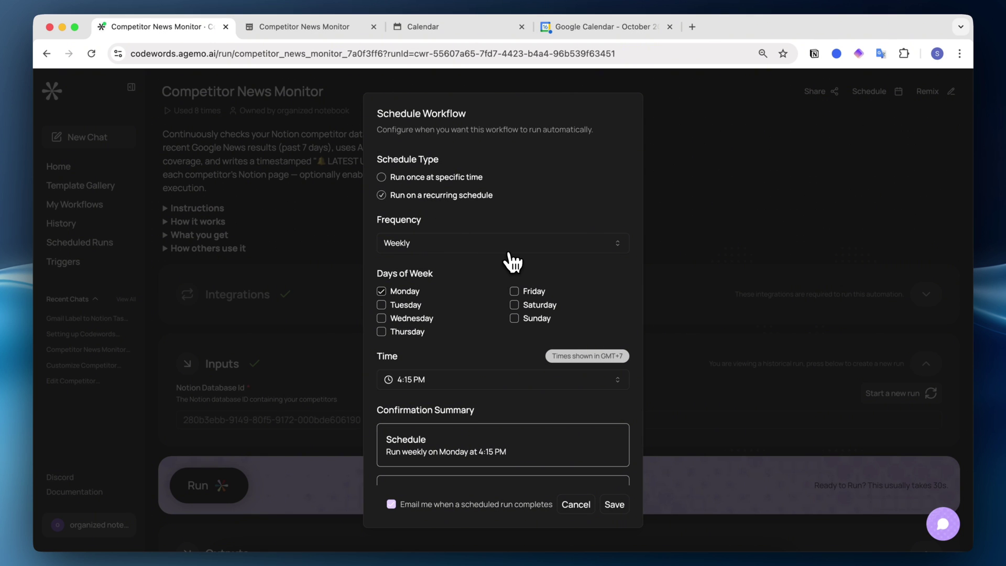
{"action": "scroll", "coordinate": [439, 296], "scroll_direction": "down", "scroll_amount": 5}
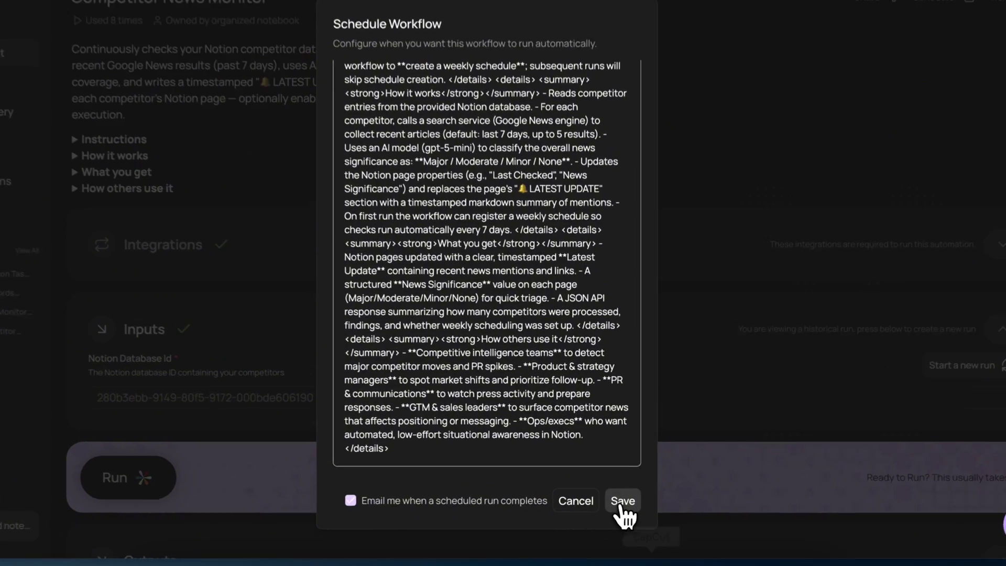
{"action": "left_click", "coordinate": [615, 504]}
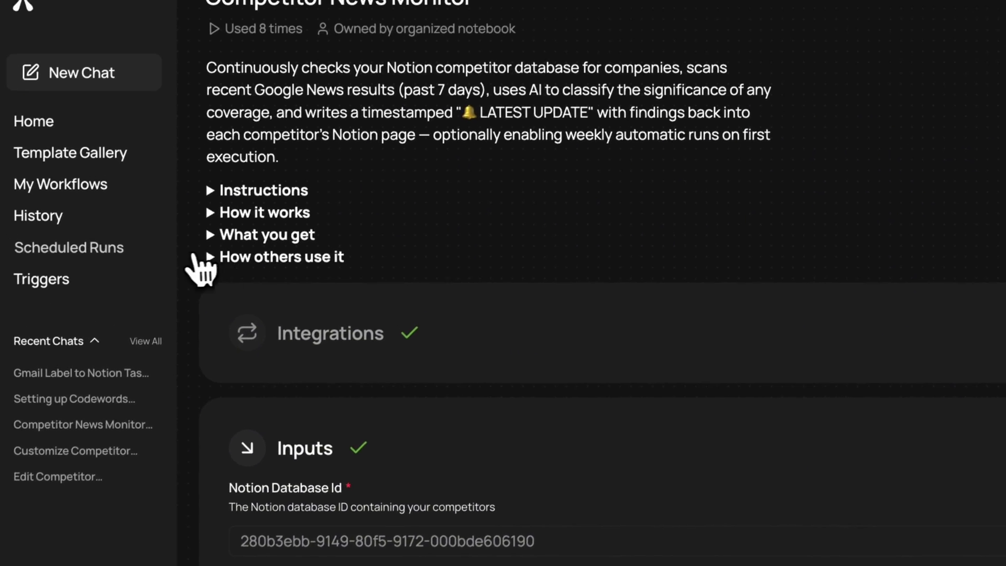
{"action": "left_click", "coordinate": [117, 280]}
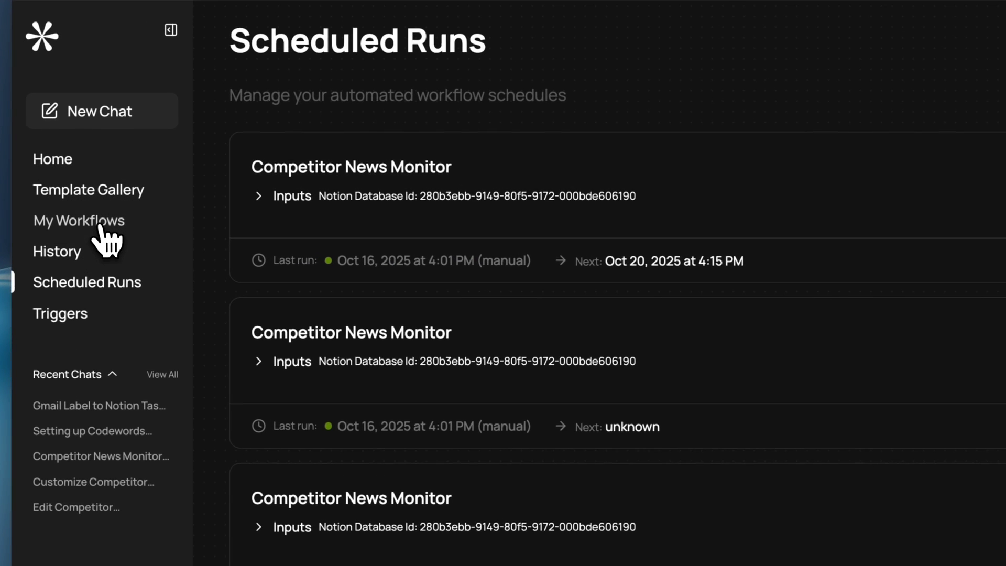
Open the Competitor News Monitor from My Workflows for editing through Remix, and view its code and workflow graph.
{"action": "left_click", "coordinate": [84, 205]}
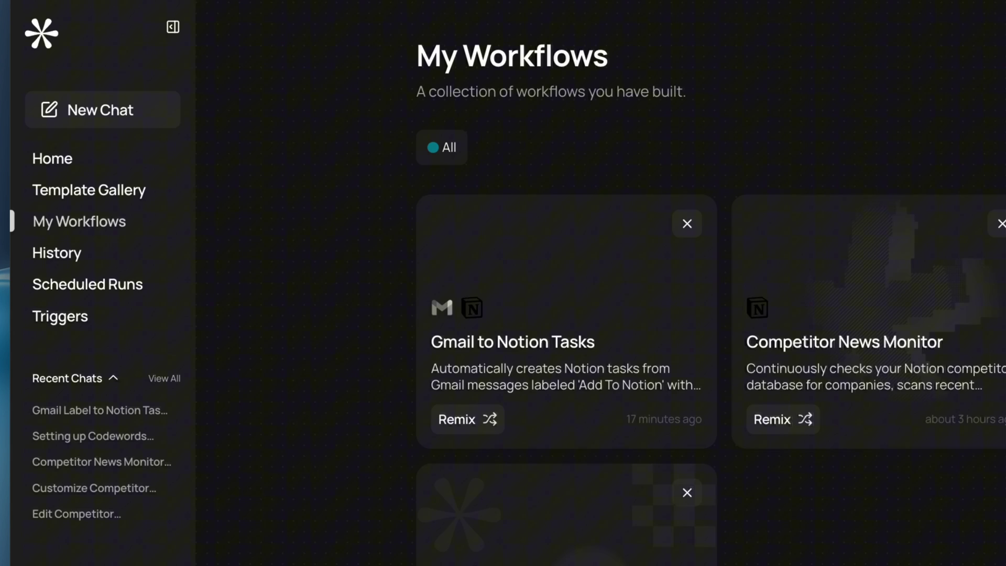
{"action": "left_click", "coordinate": [574, 343]}
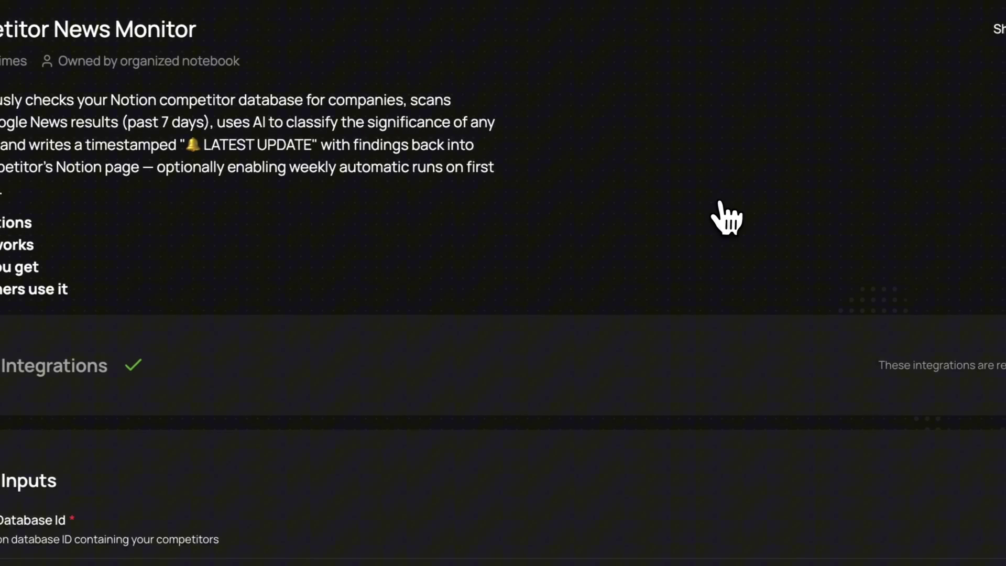
{"action": "left_click", "coordinate": [967, 126]}
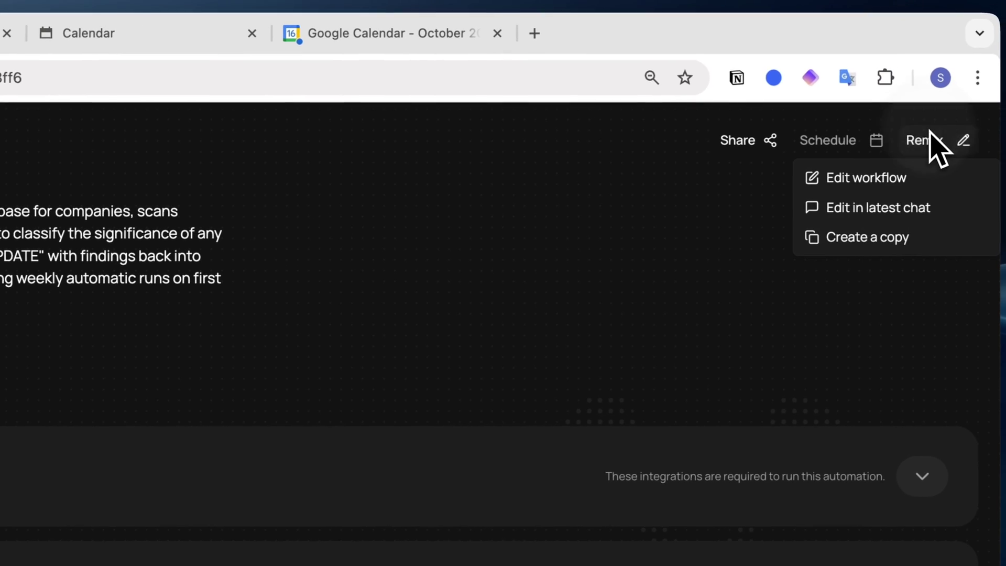
{"action": "left_click", "coordinate": [855, 182]}
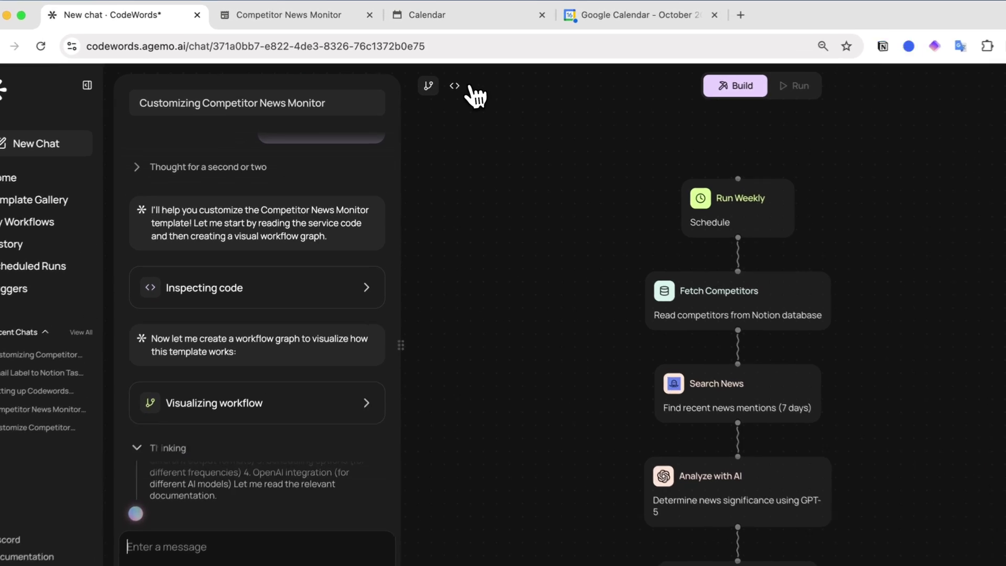
{"action": "left_click", "coordinate": [447, 87]}
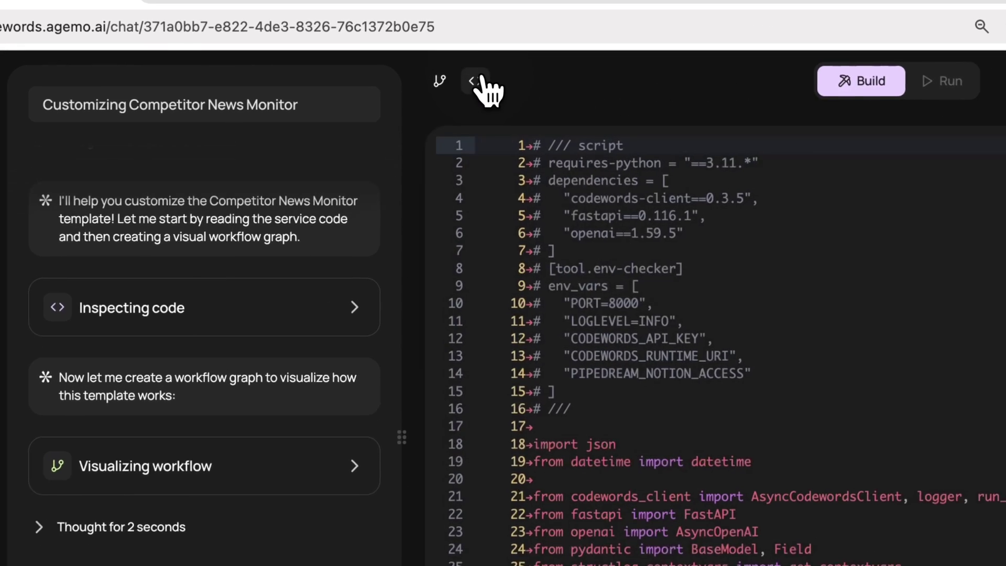
{"action": "left_click", "coordinate": [442, 83]}
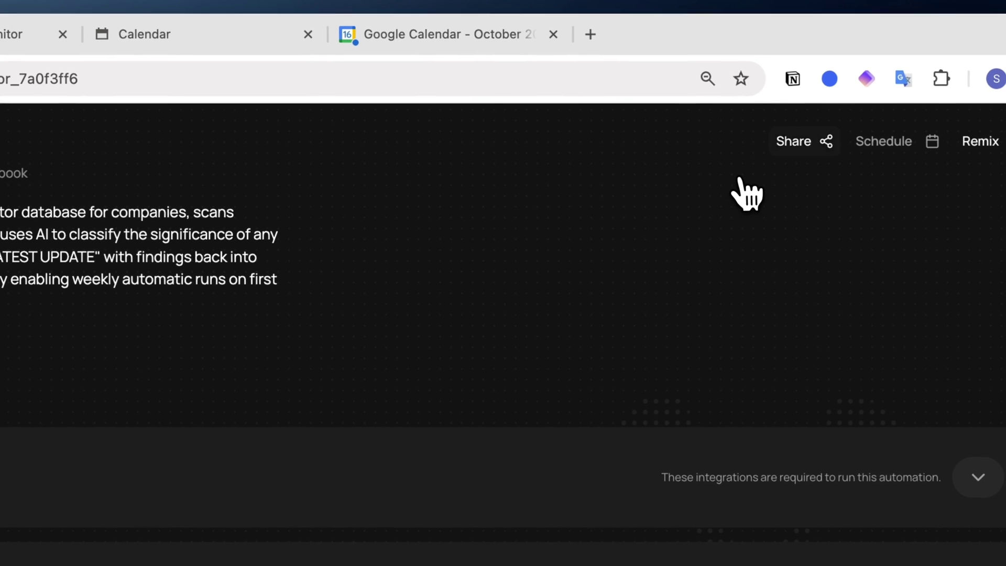
Turn off sharing of integrations and secrets for the Competitor News Monitor and set its visibility to Public.
{"action": "left_click", "coordinate": [812, 159]}
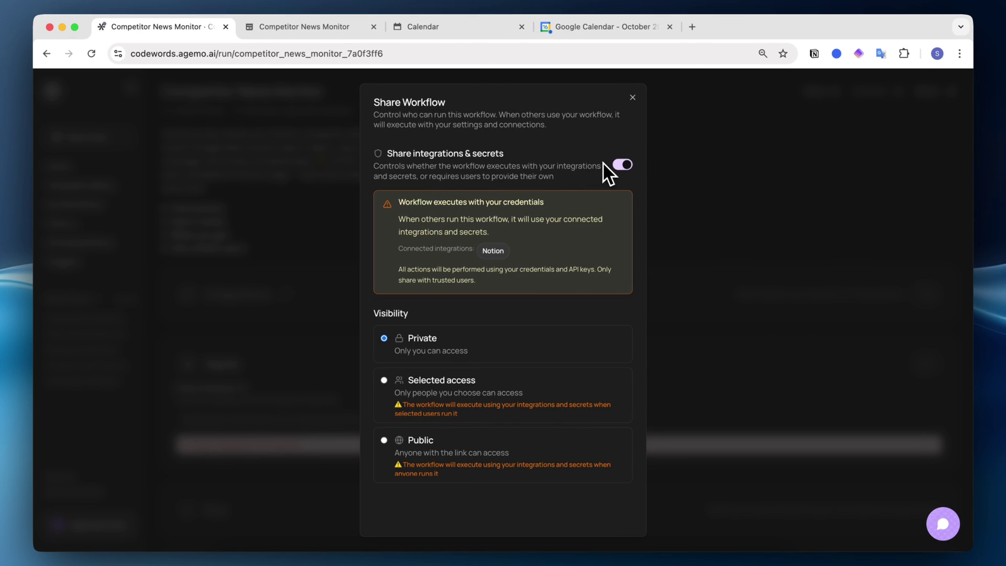
{"action": "left_click", "coordinate": [622, 165]}
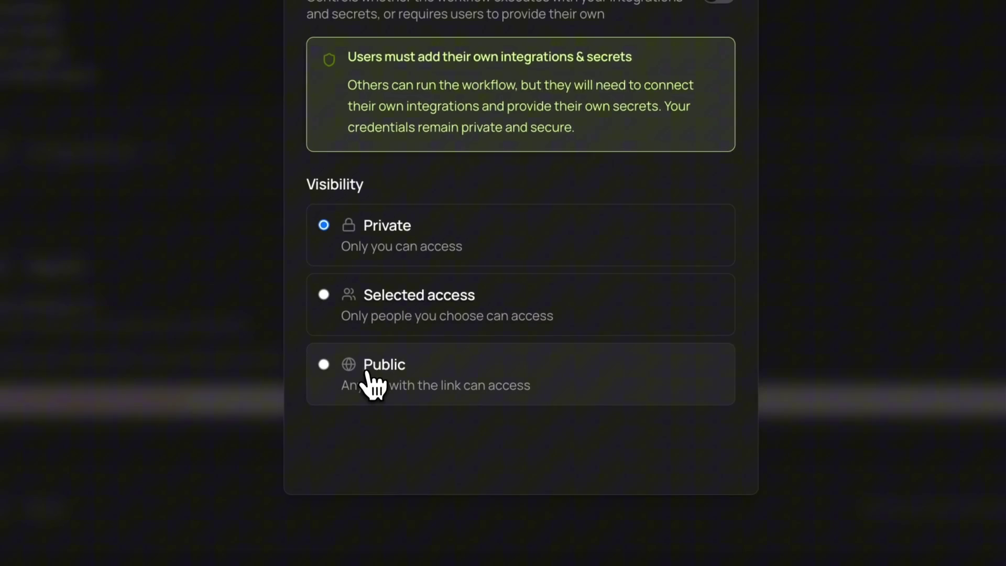
{"action": "left_click", "coordinate": [372, 383]}
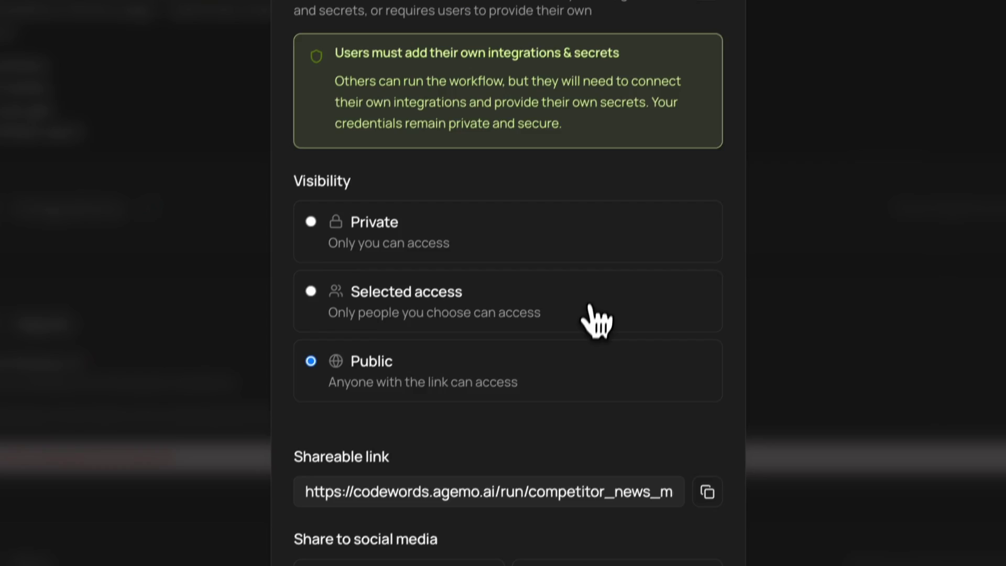
{"action": "left_click", "coordinate": [676, 61]}
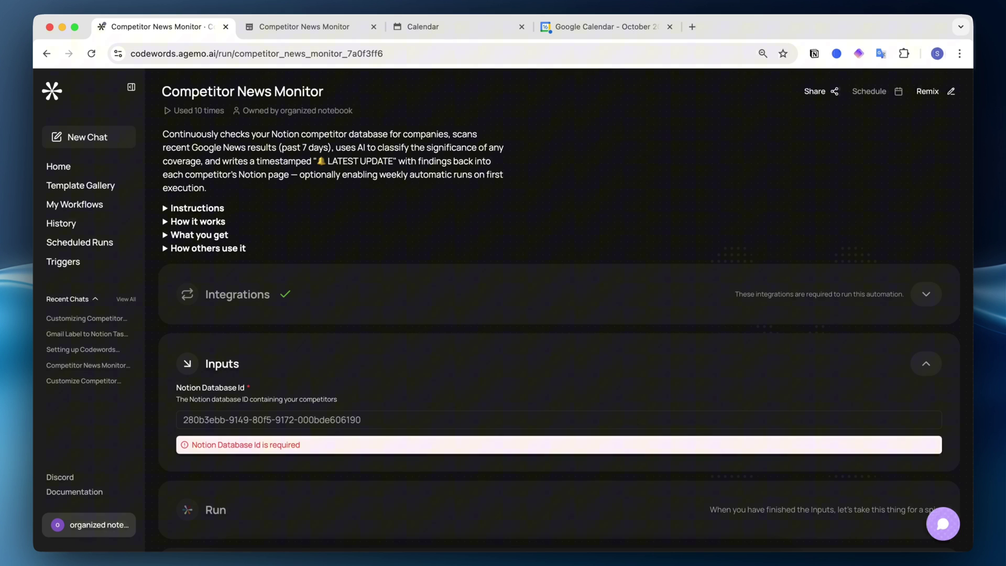
Open the Google Calendar to Notion Sync workflow from My Workflows and look over its inputs, the Notion Calendar and Google Calendar.
{"action": "left_click", "coordinate": [74, 204]}
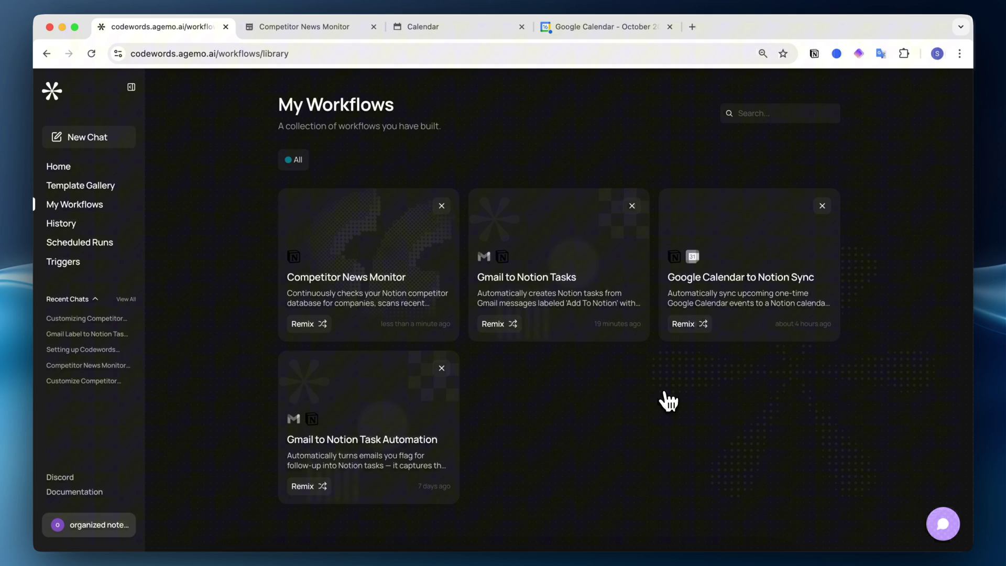
{"action": "left_click", "coordinate": [793, 278]}
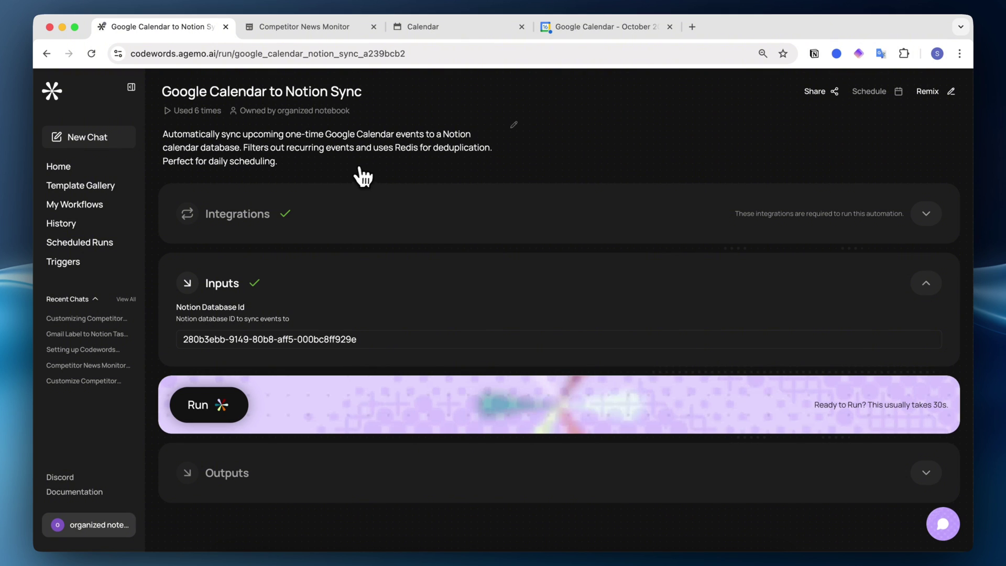
{"action": "left_click", "coordinate": [423, 342]}
{"action": "scroll", "coordinate": [423, 343], "scroll_direction": "down", "scroll_amount": 1}
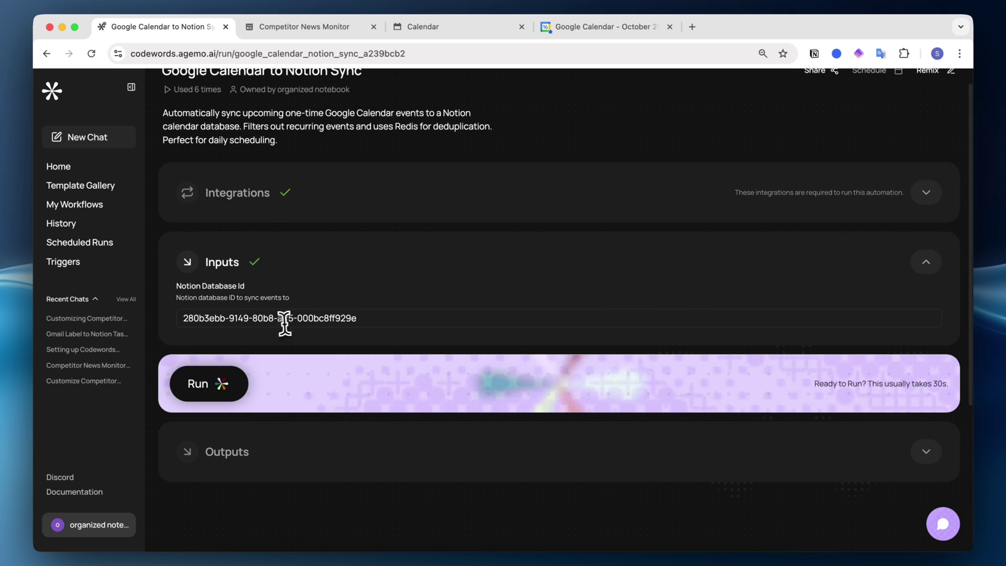
{"action": "left_click", "coordinate": [455, 31]}
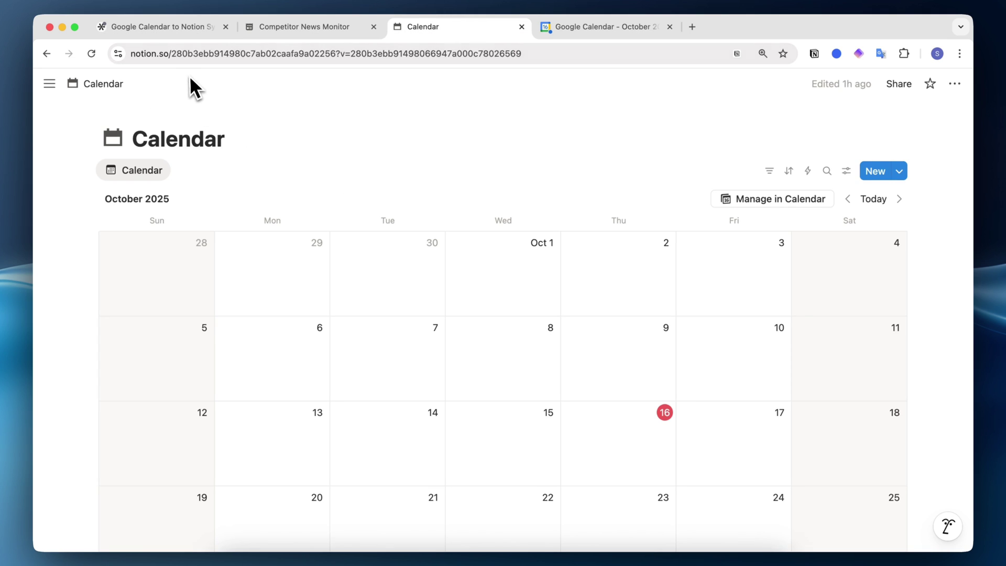
{"action": "left_click", "coordinate": [168, 27]}
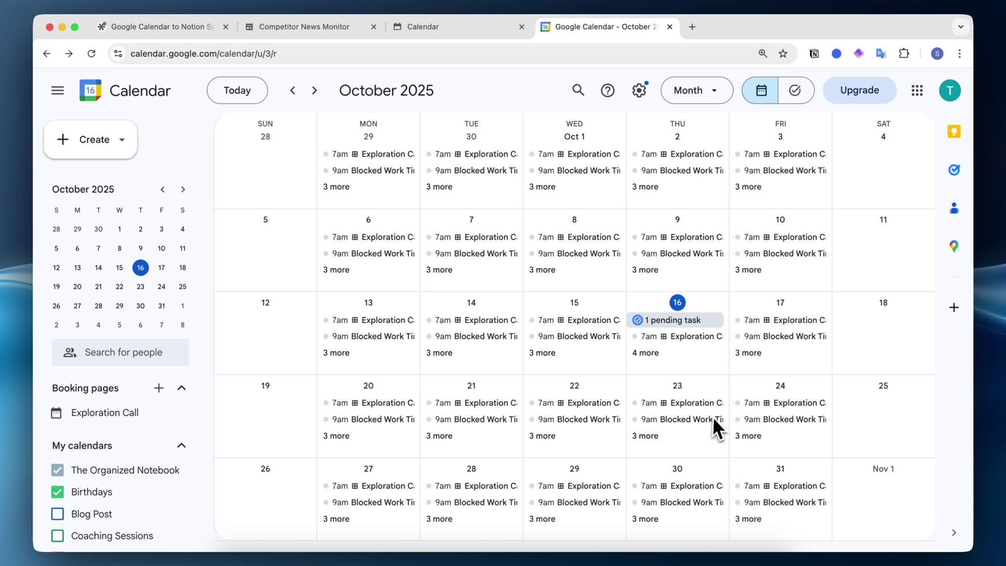
Create an all-day event titled TEST EVENT on Monday, October 20 in Google Calendar.
{"action": "left_click", "coordinate": [407, 394]}
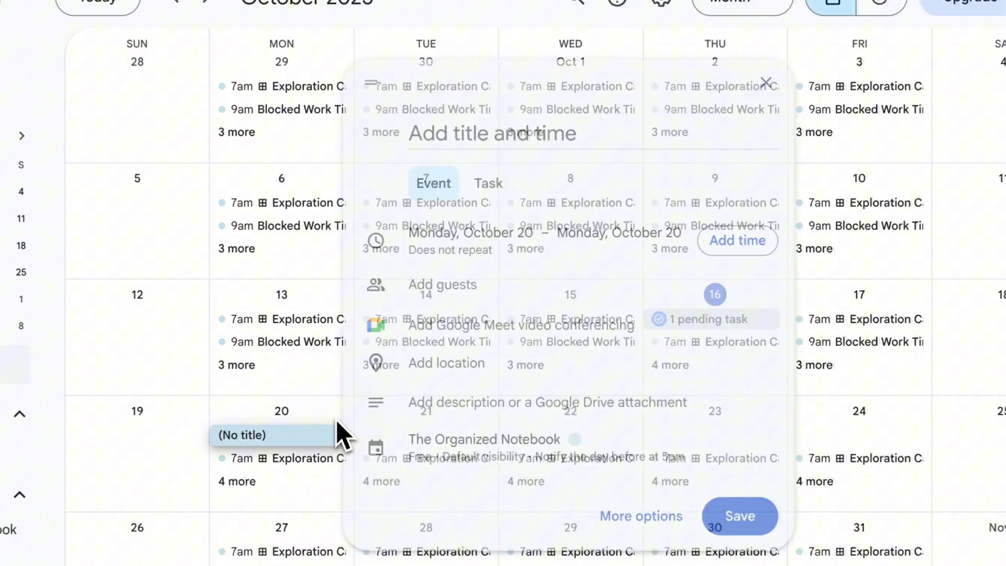
{"action": "type", "text": "TEST EVEN"}
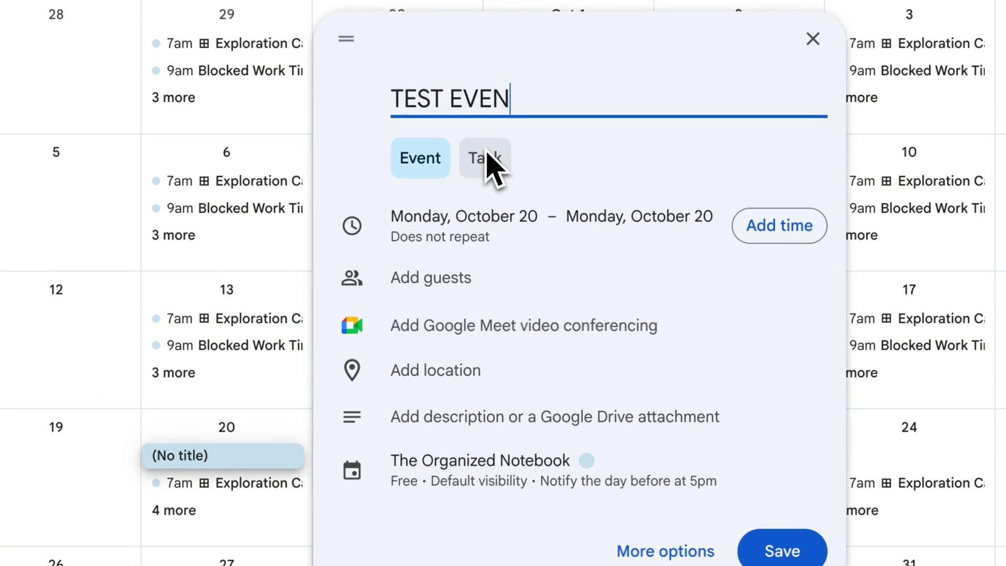
{"action": "type", "text": "T"}
{"action": "left_click", "coordinate": [788, 557]}
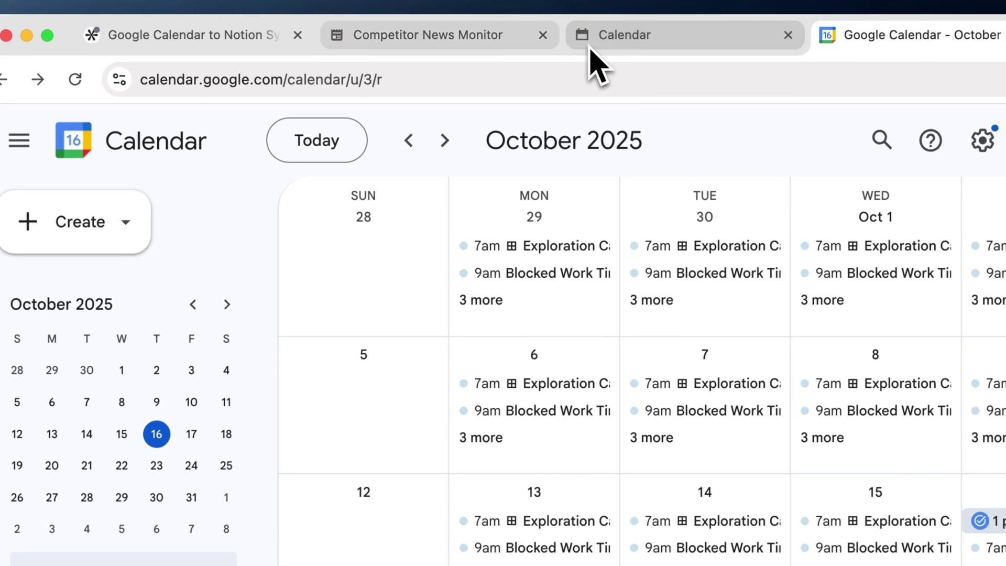
Run the Google Calendar to Notion Sync workflow in CodeWords and review its outputs.
{"action": "left_click", "coordinate": [225, 39]}
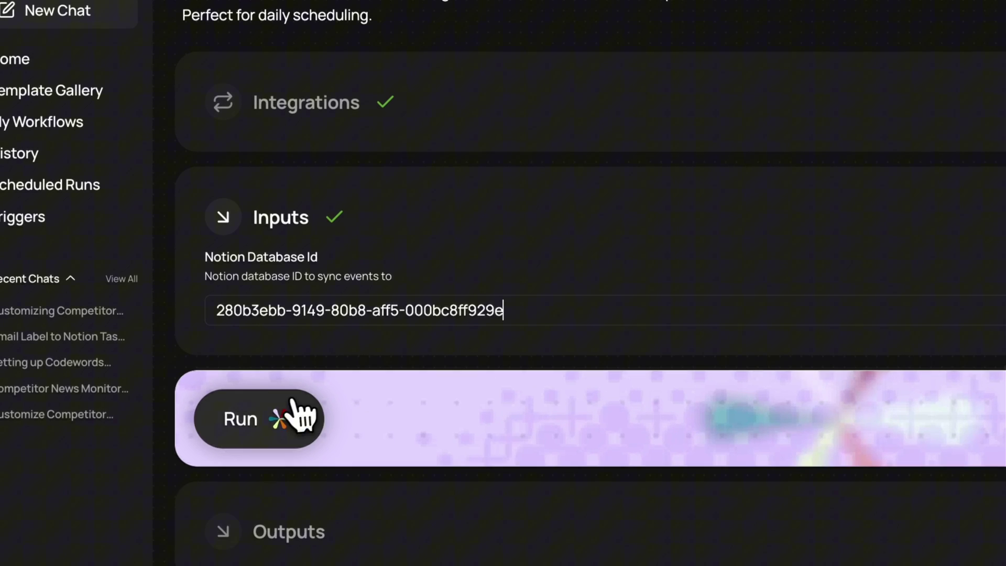
{"action": "left_click", "coordinate": [244, 420]}
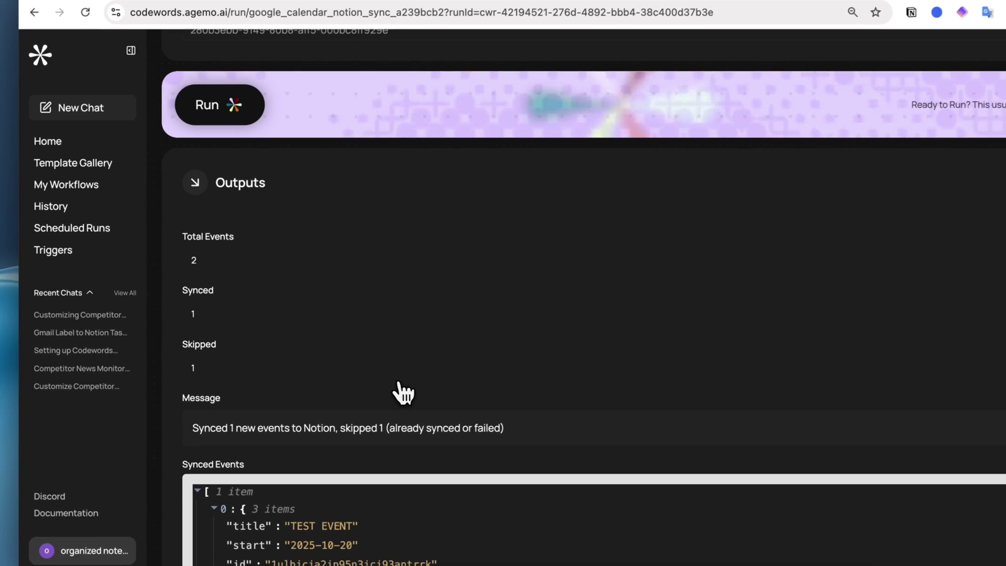
{"action": "scroll", "coordinate": [348, 338], "scroll_direction": "down", "scroll_amount": 3}
{"action": "scroll", "coordinate": [356, 342], "scroll_direction": "up", "scroll_amount": 5}
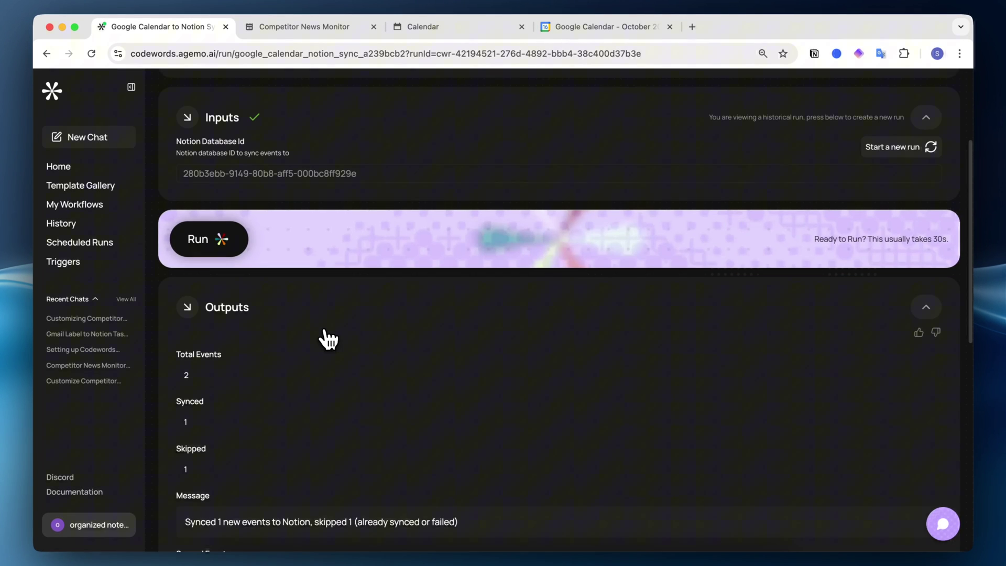
Open TEST EVENT in the Notion Calendar to check its date, close it, and switch to Google Calendar.
{"action": "left_click", "coordinate": [457, 31]}
{"action": "scroll", "coordinate": [460, 274], "scroll_direction": "down", "scroll_amount": 3}
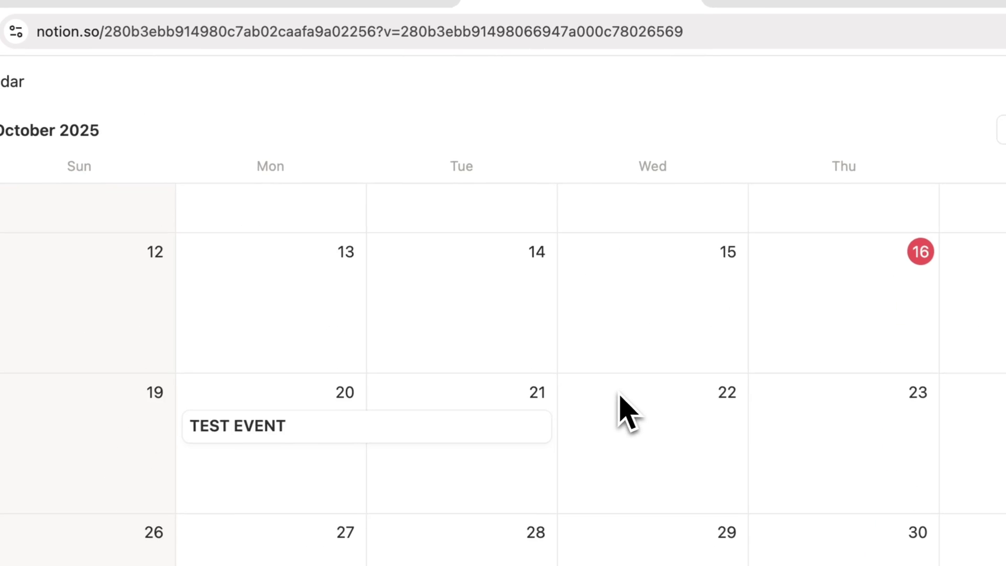
{"action": "left_click", "coordinate": [303, 430]}
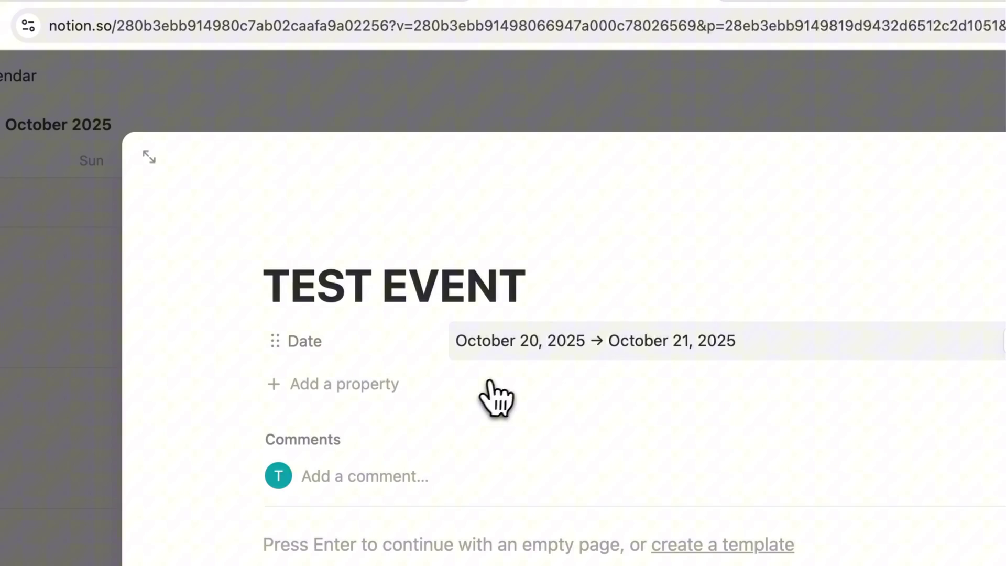
{"action": "left_click", "coordinate": [600, 124]}
{"action": "left_click", "coordinate": [721, 36]}
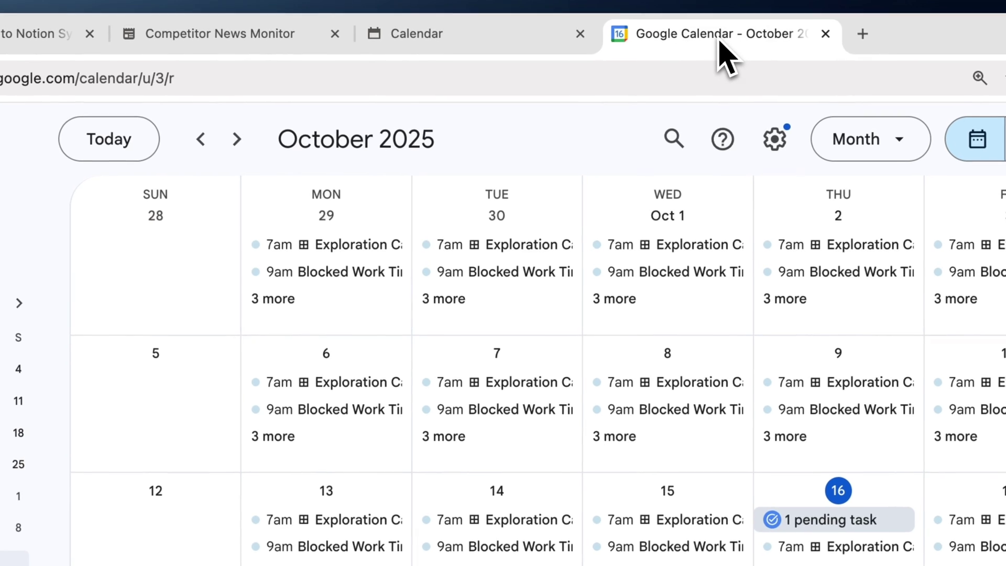
Schedule Google Calendar to Notion Sync in CodeWords weekly on Monday at 4:15 PM with completion e-mails, and open the workflow through Remix.
{"action": "left_click", "coordinate": [32, 34]}
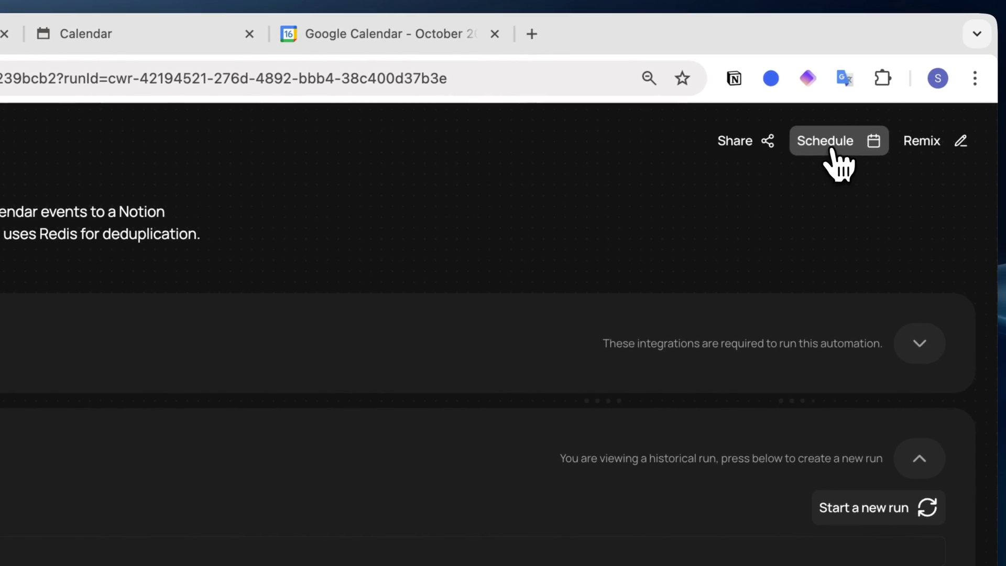
{"action": "left_click", "coordinate": [828, 147]}
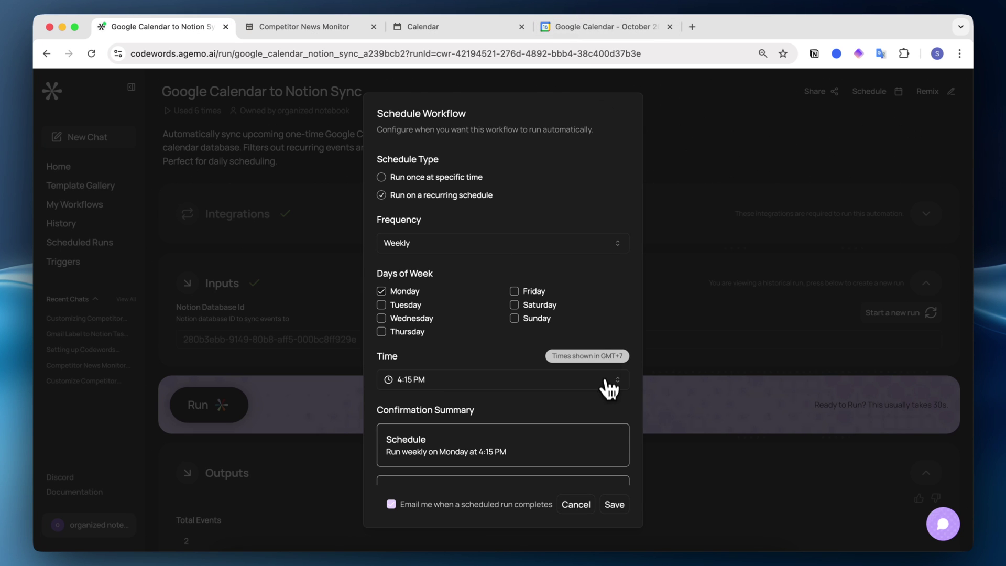
{"action": "left_click", "coordinate": [614, 504]}
{"action": "left_click", "coordinate": [937, 93]}
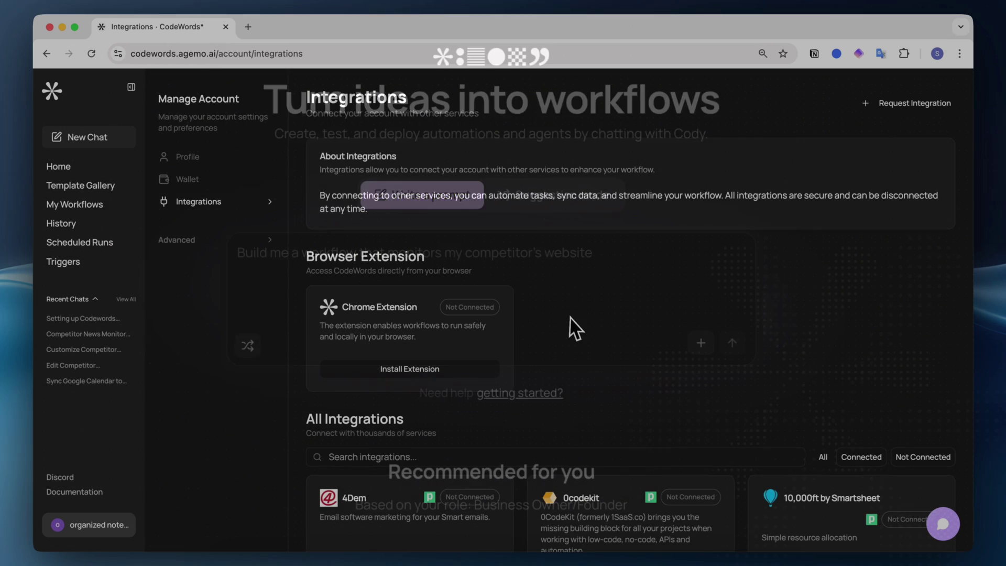
Browse the available services under All Integrations in the CodeWords account settings.
{"action": "scroll", "coordinate": [602, 360], "scroll_direction": "down", "scroll_amount": 7}
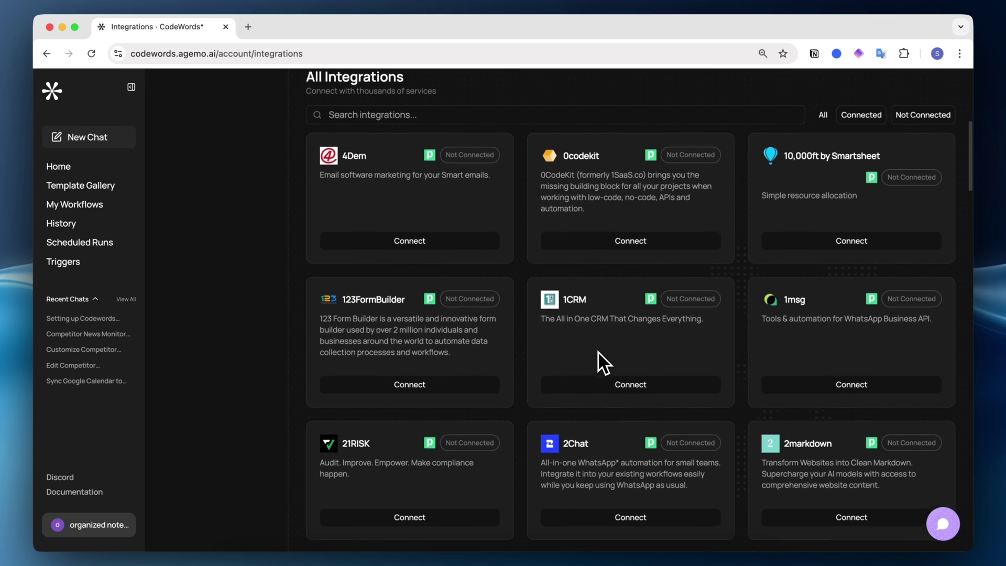
{"action": "scroll", "coordinate": [598, 351], "scroll_direction": "down", "scroll_amount": 6}
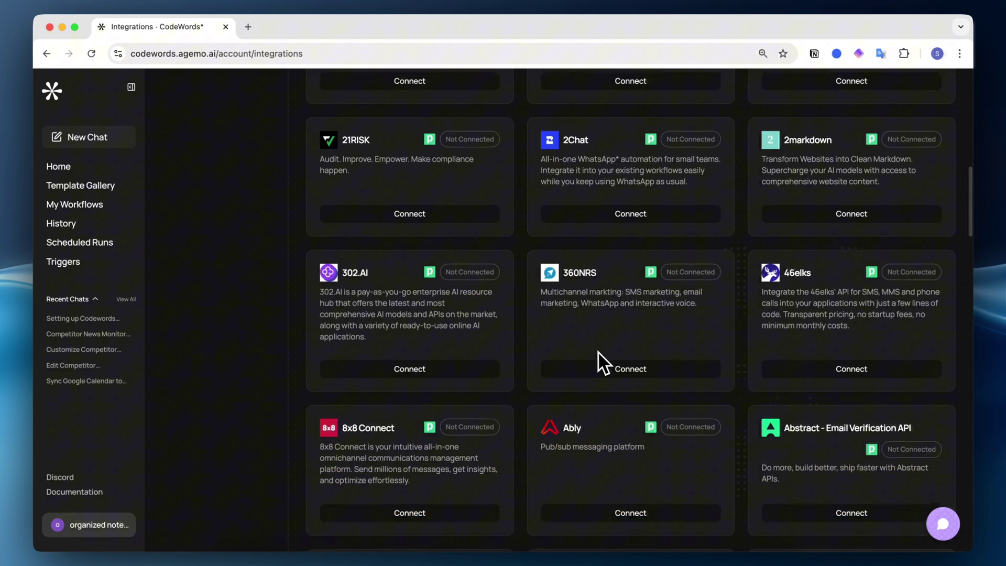
{"action": "scroll", "coordinate": [601, 360], "scroll_direction": "down", "scroll_amount": 10}
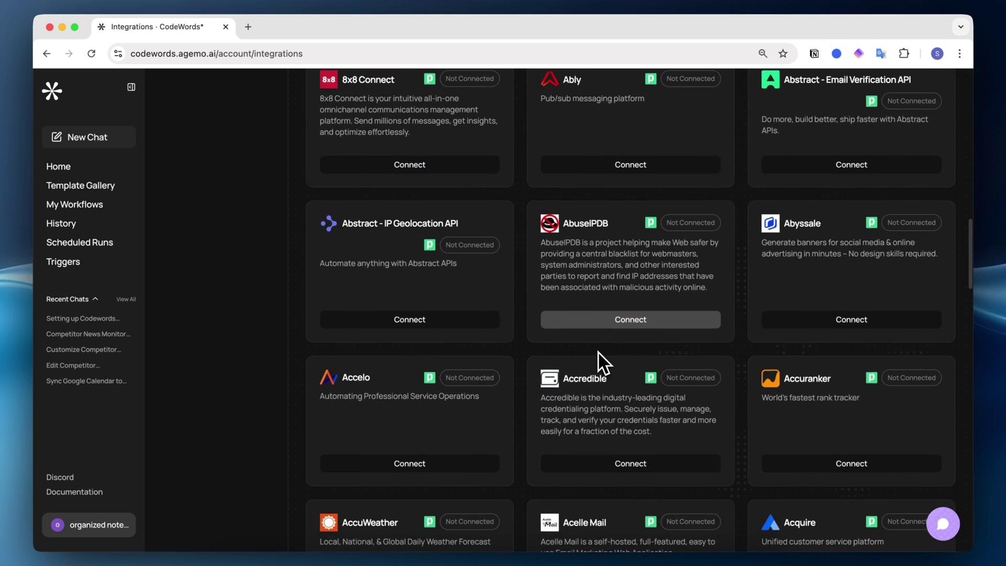